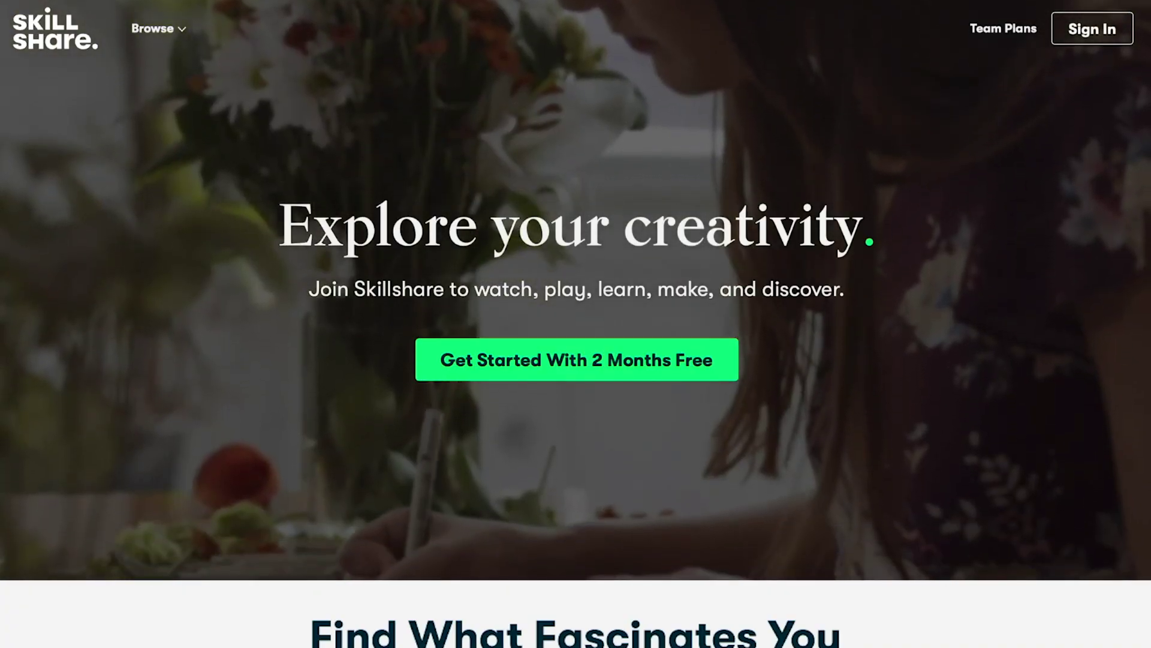
pyautogui.scroll(-2, 575, 324)
pyautogui.scroll(-4, 576, 324)
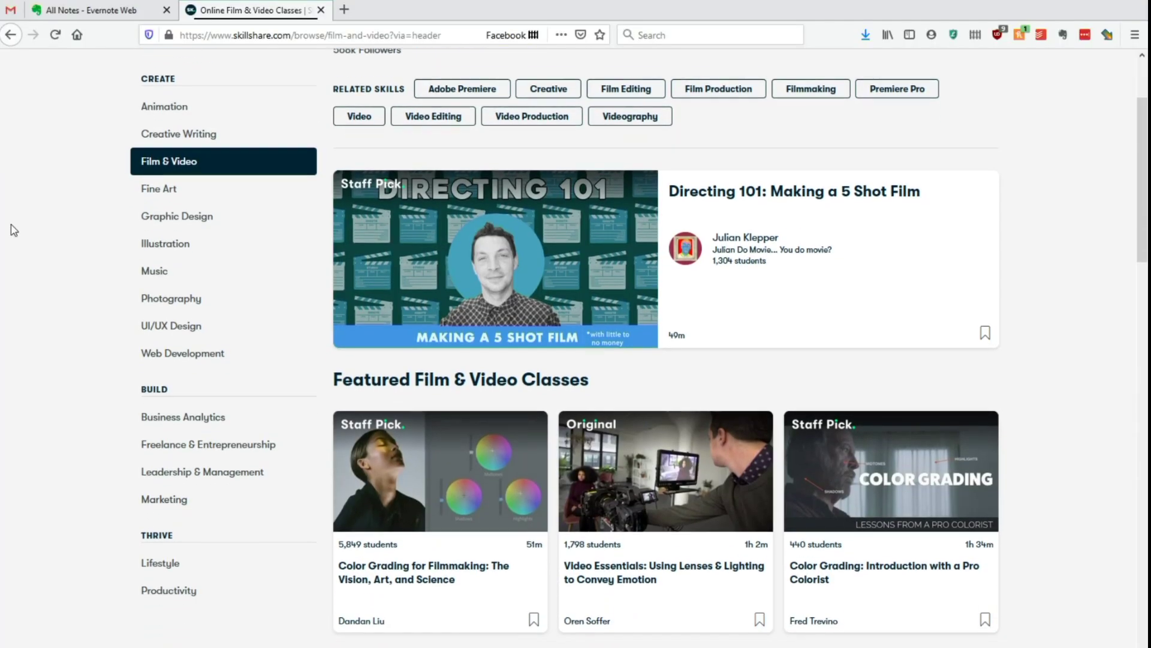
pyautogui.scroll(-7, 11, 224)
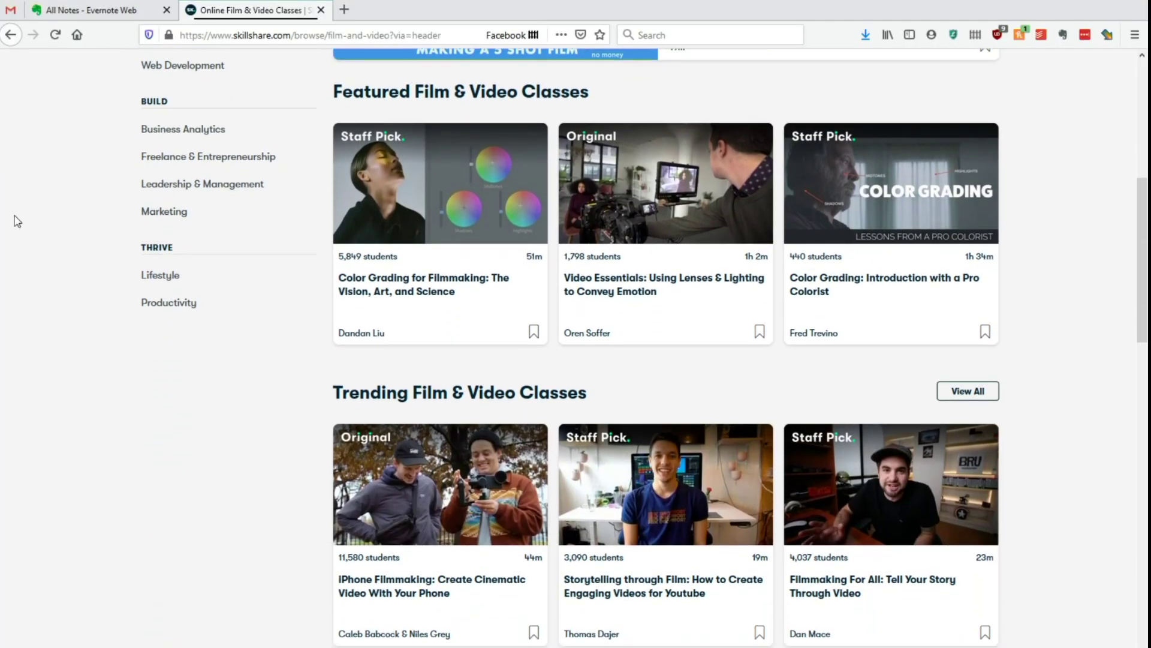
pyautogui.scroll(-4, 15, 216)
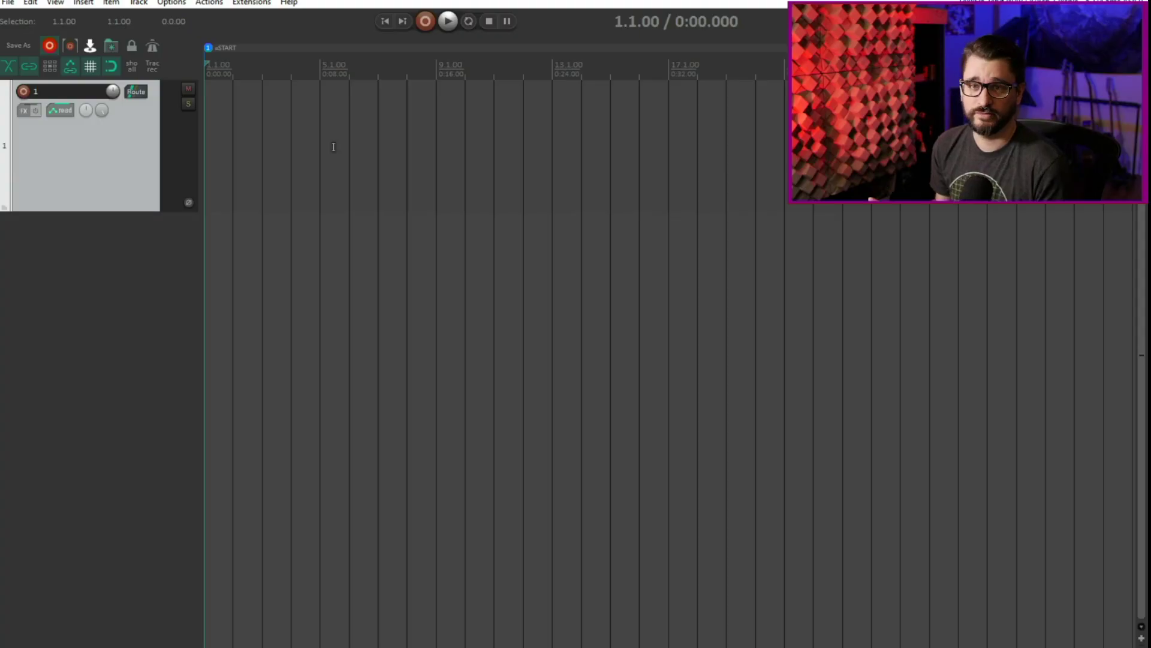
# Open the Screensets/Layouts window and select window sets 1 and 2 in turn.
pyautogui.click(55, 4)
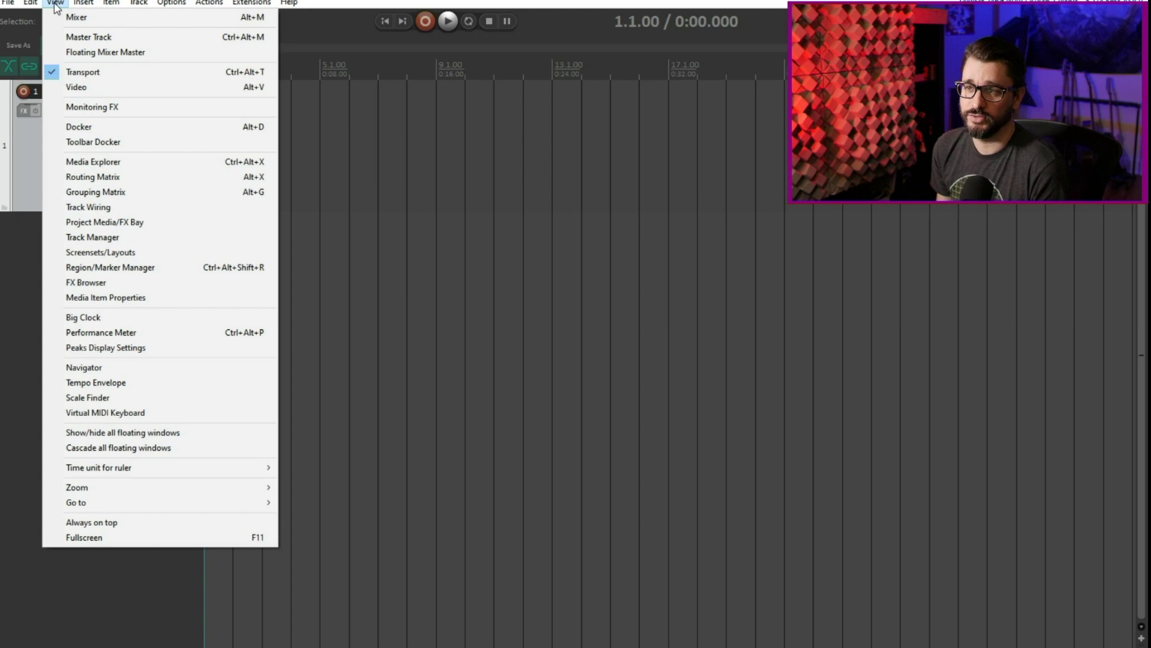
pyautogui.click(129, 252)
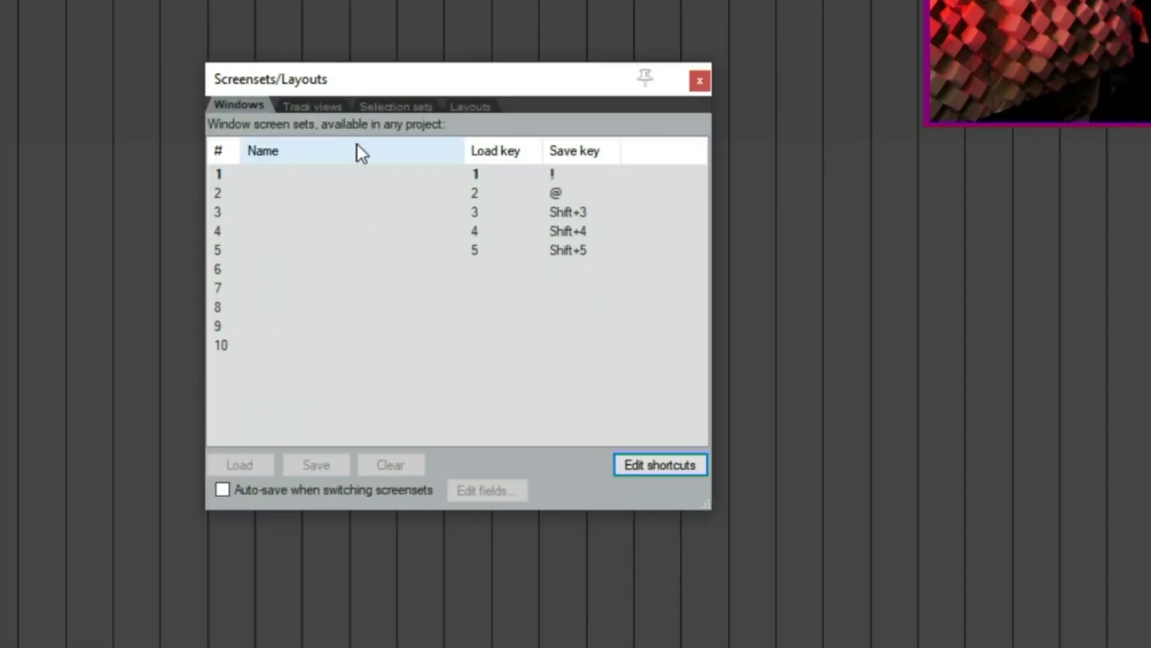
pyautogui.click(348, 180)
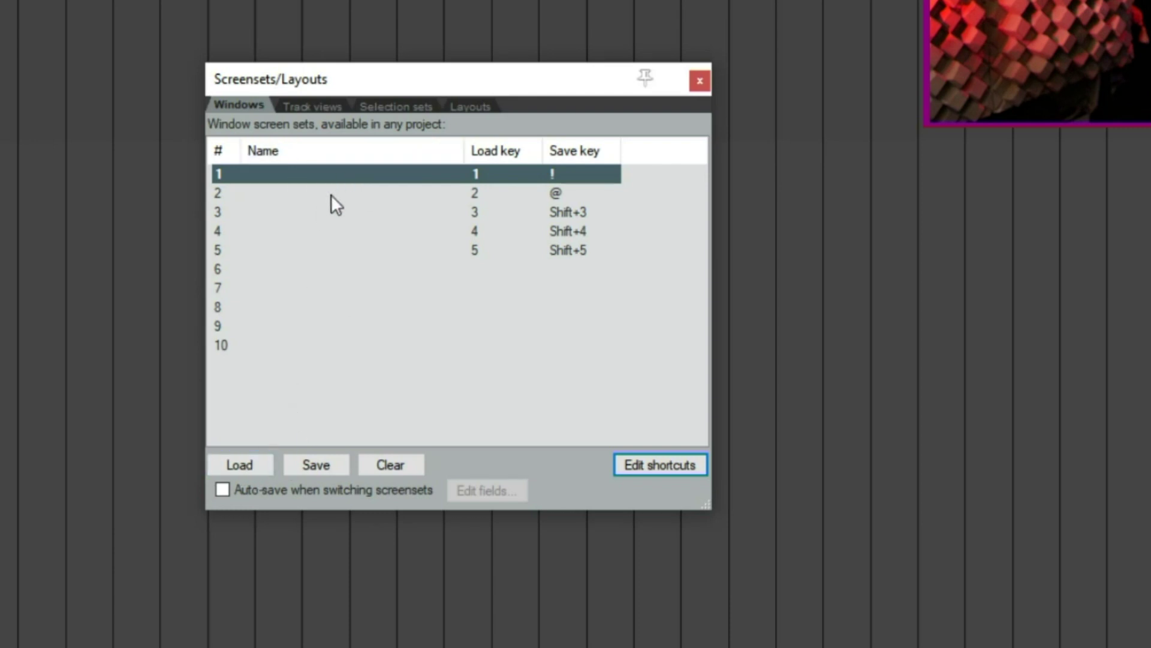
pyautogui.click(367, 193)
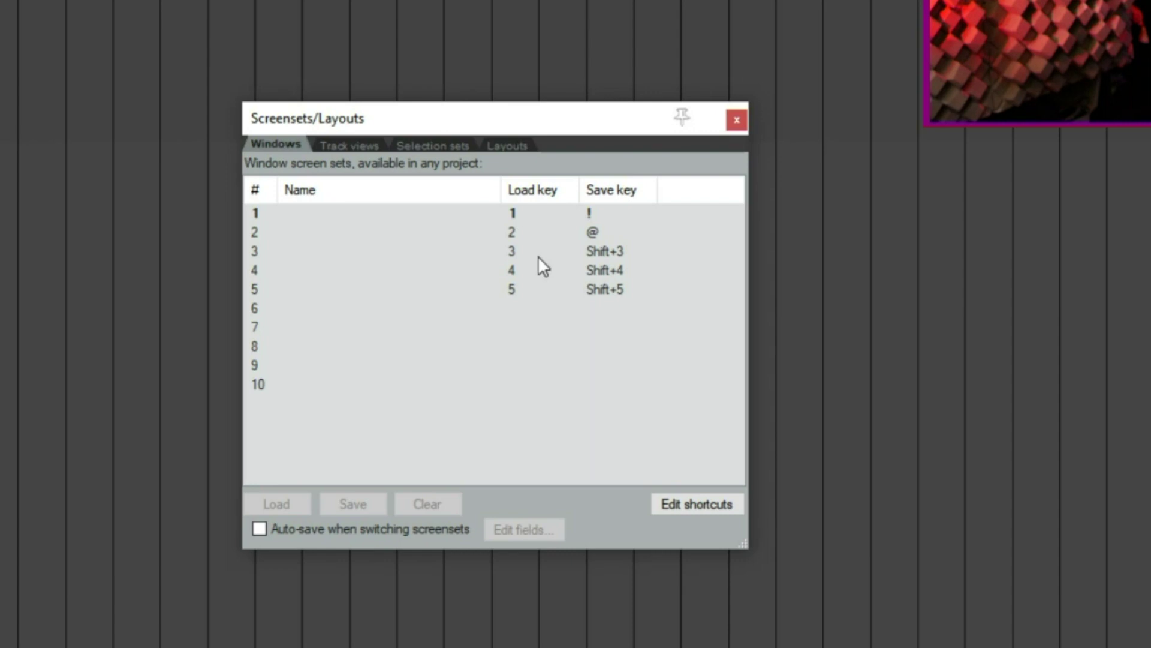
# Look up the shortcuts of the load and save window set actions, and move the Screensets/Layouts window aside.
pyautogui.click(526, 327)
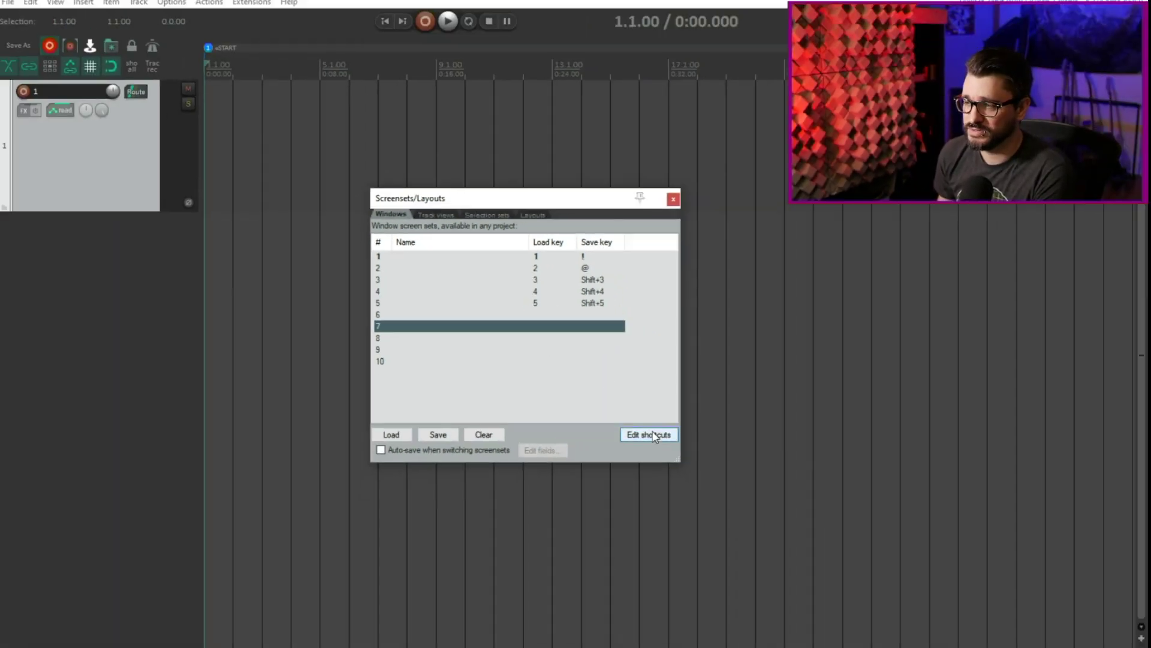
pyautogui.click(652, 434)
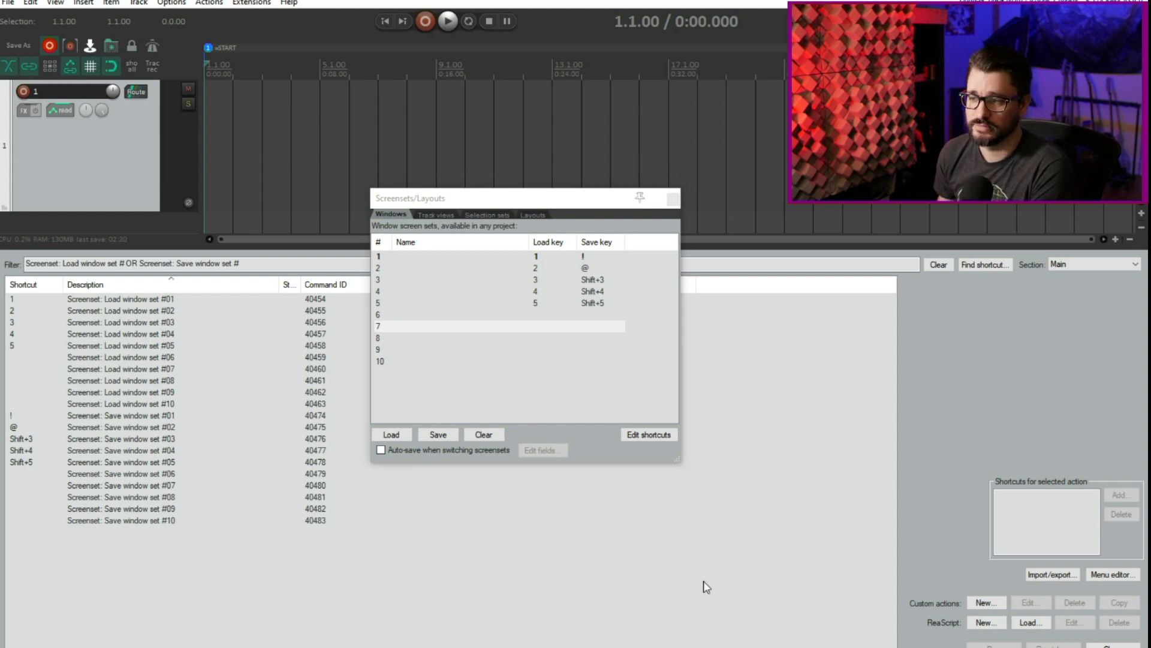
pyautogui.moveTo(459, 254); pyautogui.dragTo(618, 334)
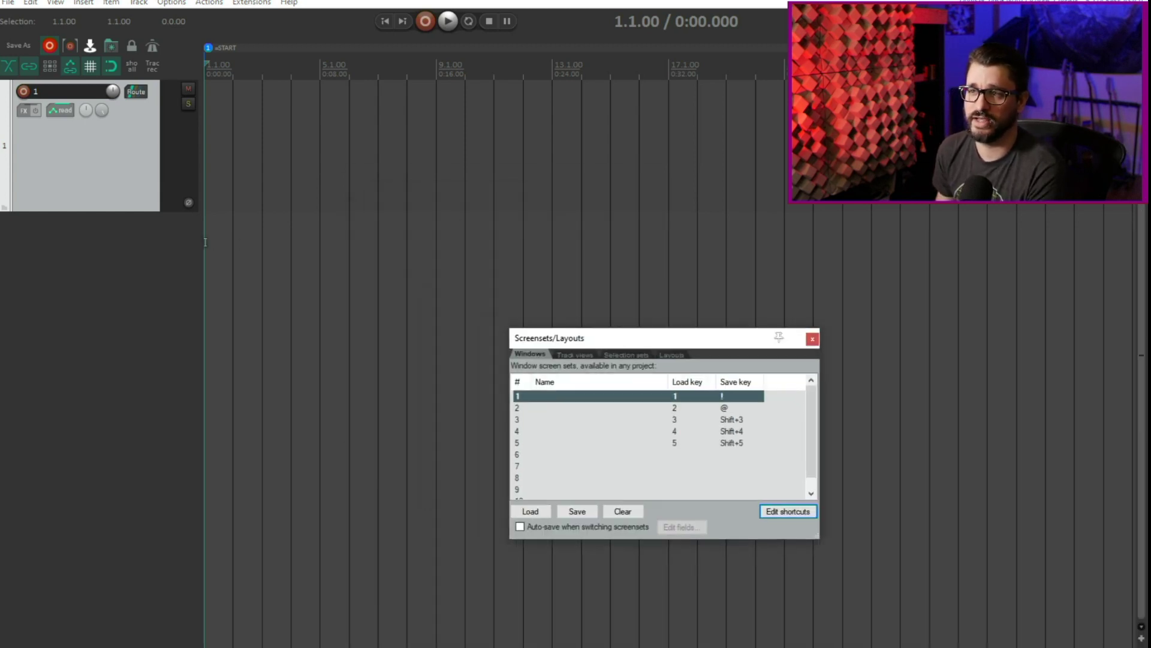
# Show the mixer docked below the arrangement and make a time selection from measure 4 to measure 11.
pyautogui.click(159, 200)
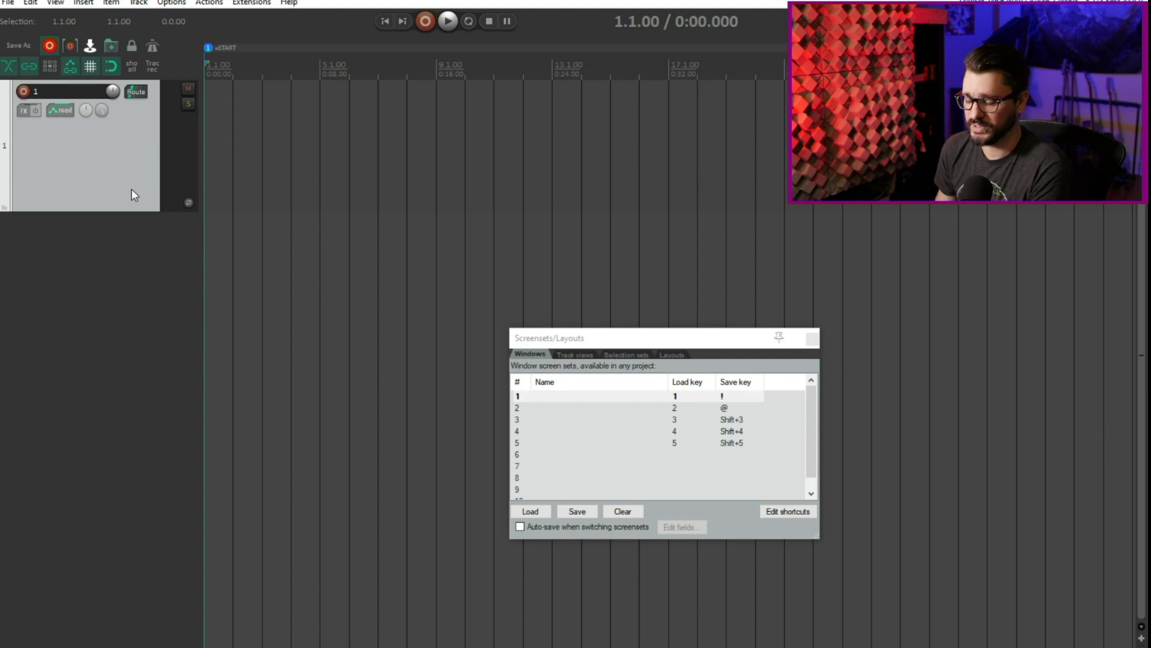
pyautogui.hotkey('ctrl', 'm')
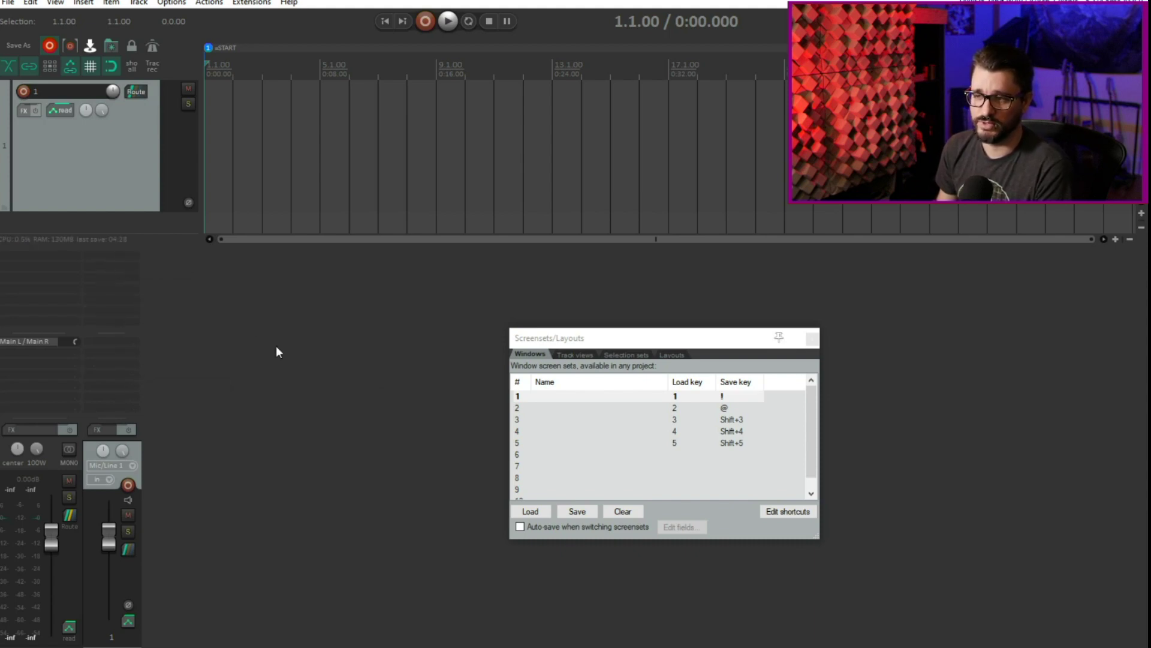
pyautogui.click(320, 130)
pyautogui.moveTo(299, 130); pyautogui.dragTo(502, 130)
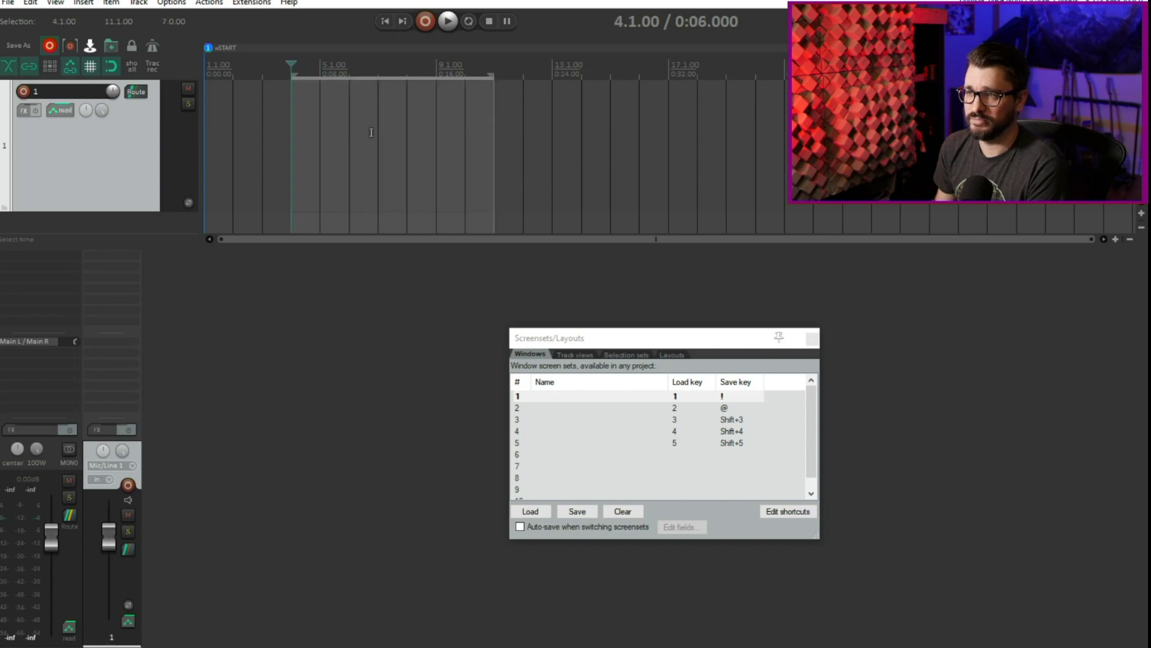
# Create an empty MIDI item on track 1 starting at measure 4 and open it in the MIDI editor.
pyautogui.doubleClick(353, 130)
pyautogui.doubleClick(383, 135)
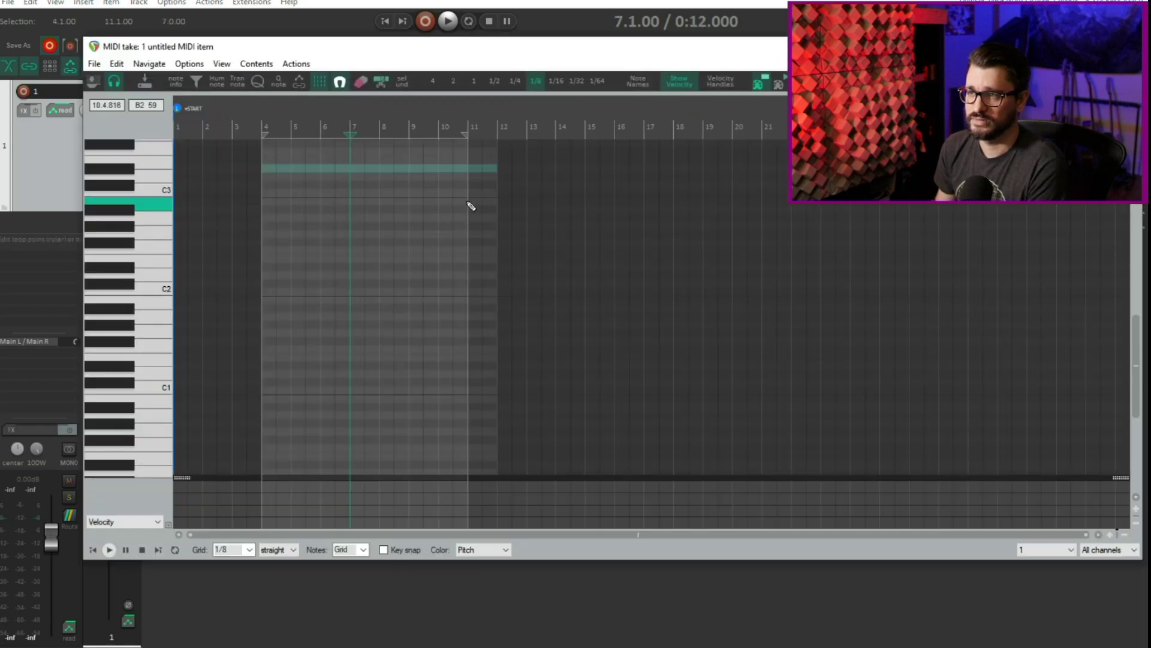
pyautogui.moveTo(312, 51); pyautogui.dragTo(316, 76)
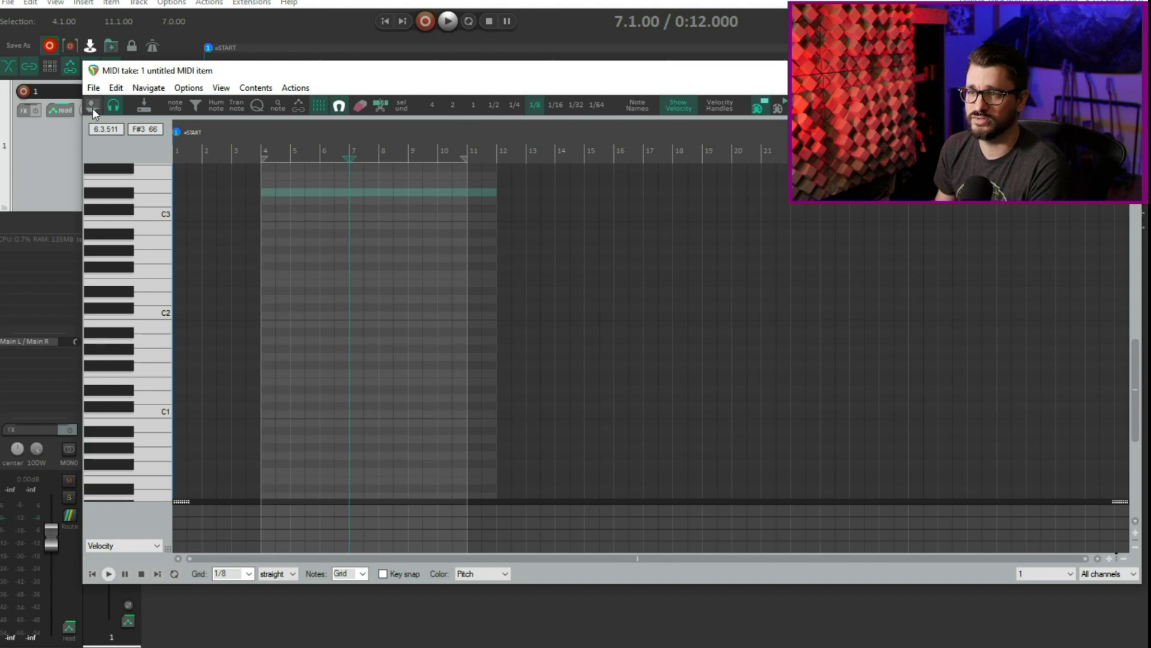
# Dock the MIDI editor with the mixer, switch between the two and return to the mixer view.
pyautogui.press('1')
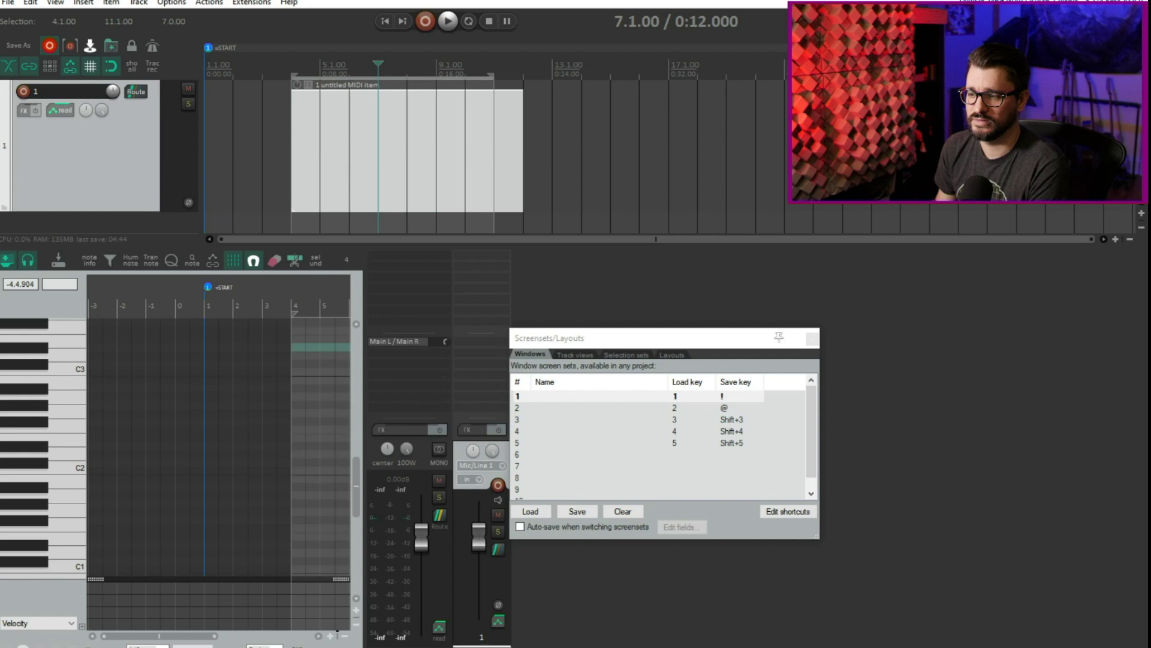
pyautogui.click(25, 646)
pyautogui.click(72, 646)
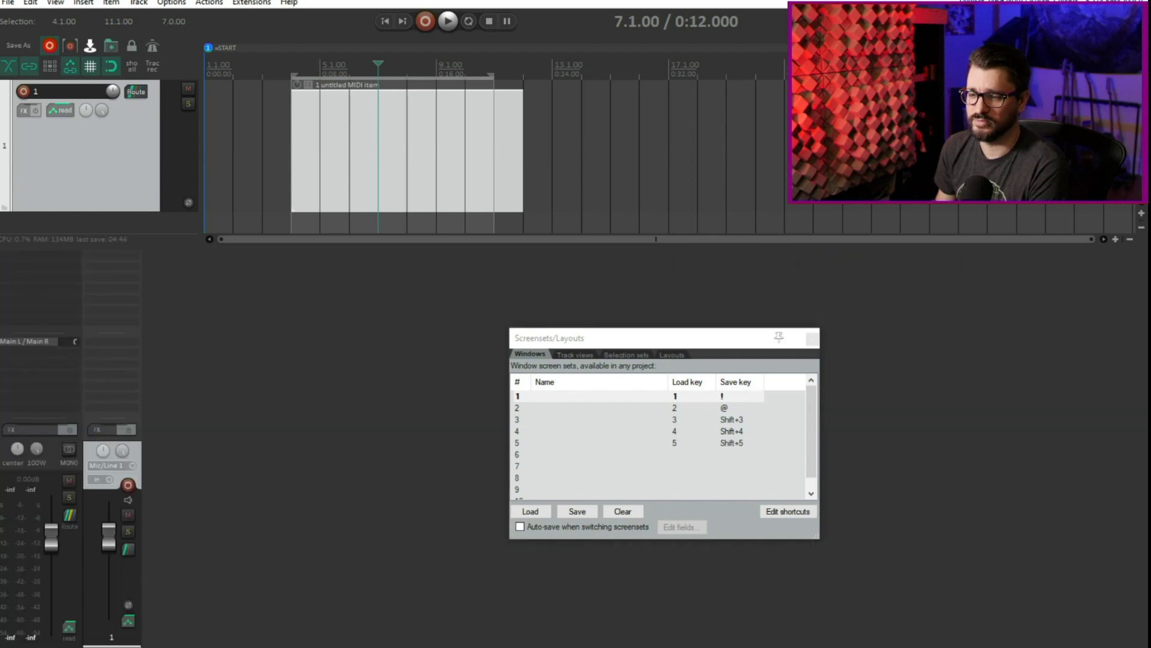
pyautogui.click(25, 647)
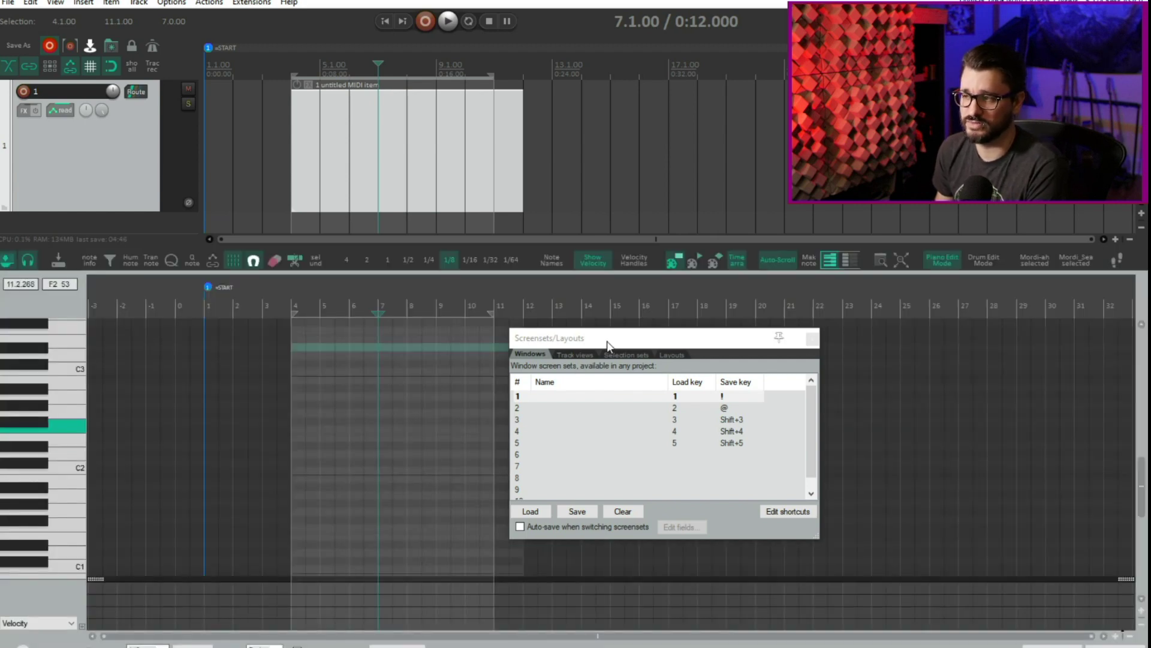
pyautogui.moveTo(606, 339); pyautogui.dragTo(555, 334)
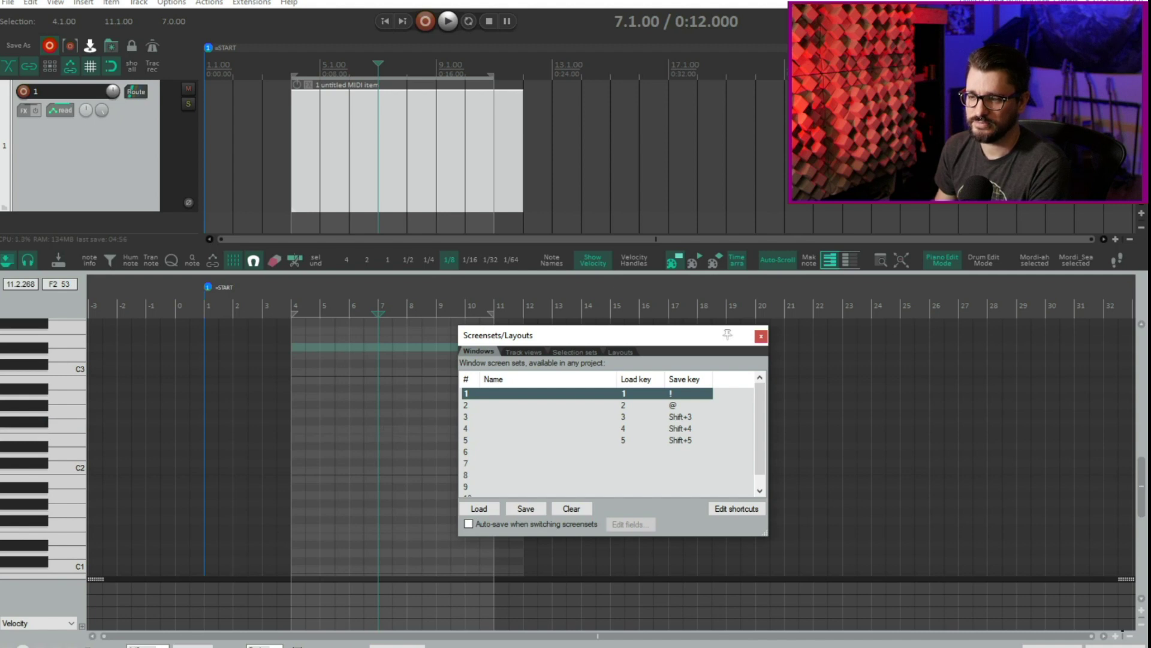
pyautogui.press('1')
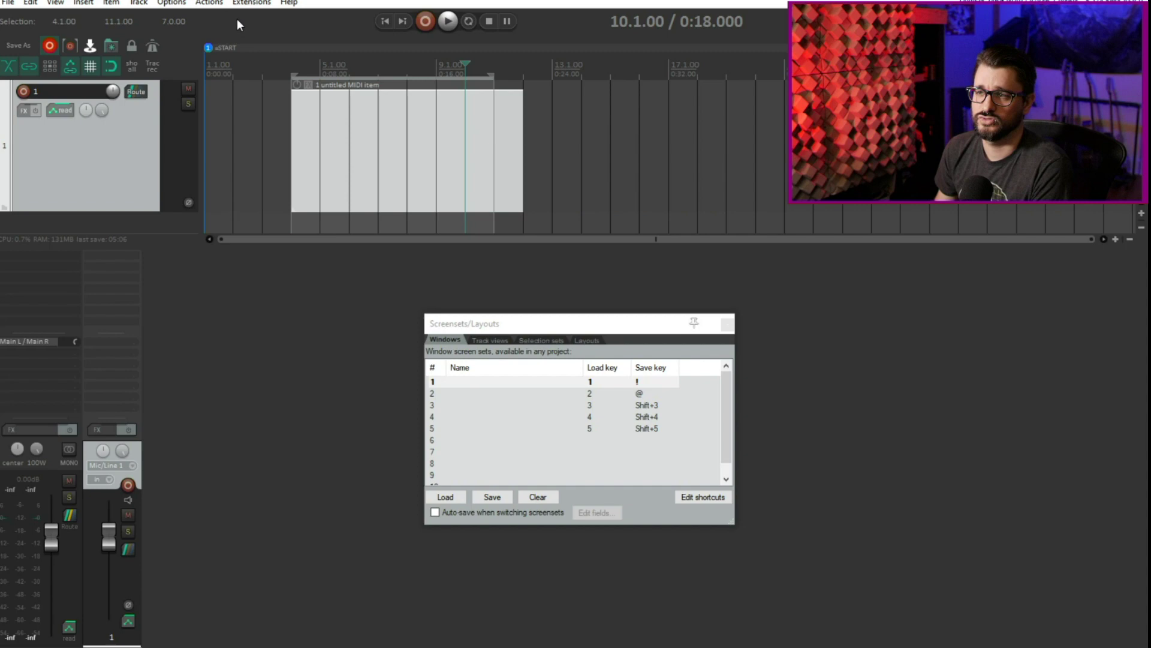
# Open the Editing toolbar and reduce the height of its docked area.
pyautogui.rightClick(180, 60)
pyautogui.press('Escape')
pyautogui.rightClick(180, 61)
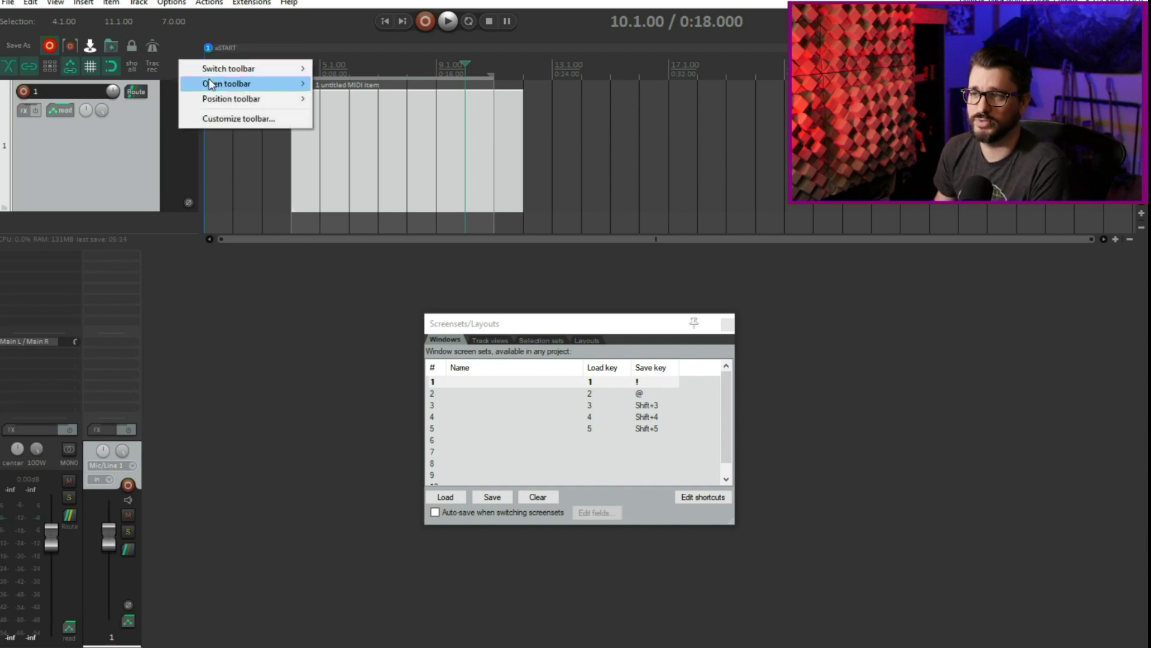
pyautogui.moveTo(210, 82)
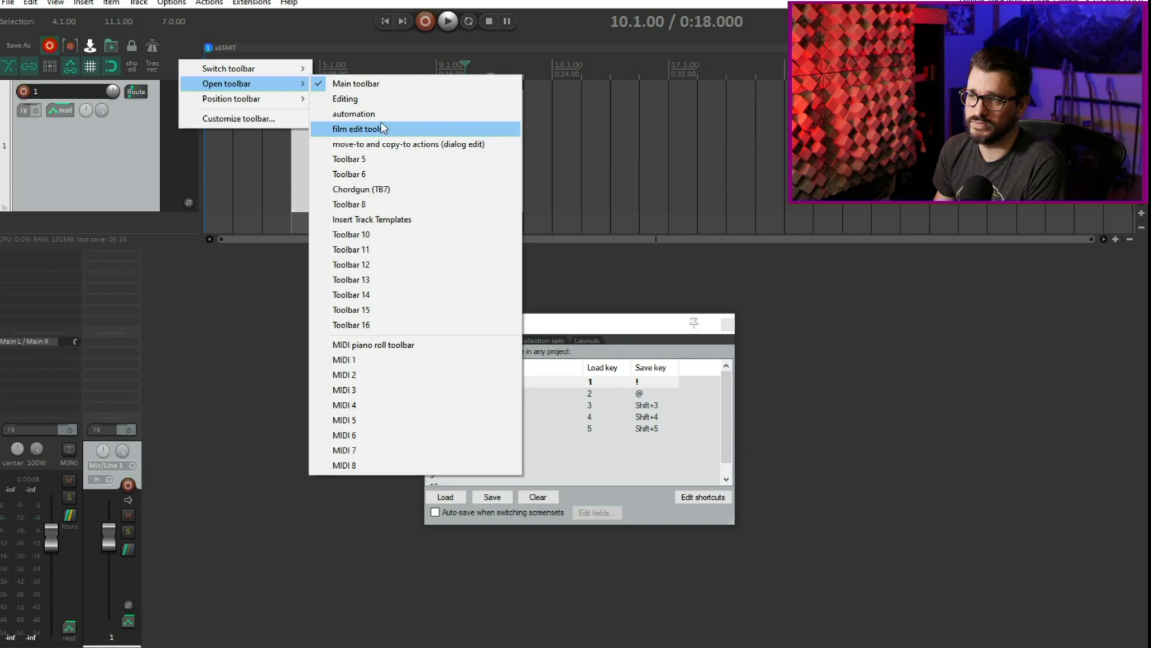
pyautogui.click(379, 99)
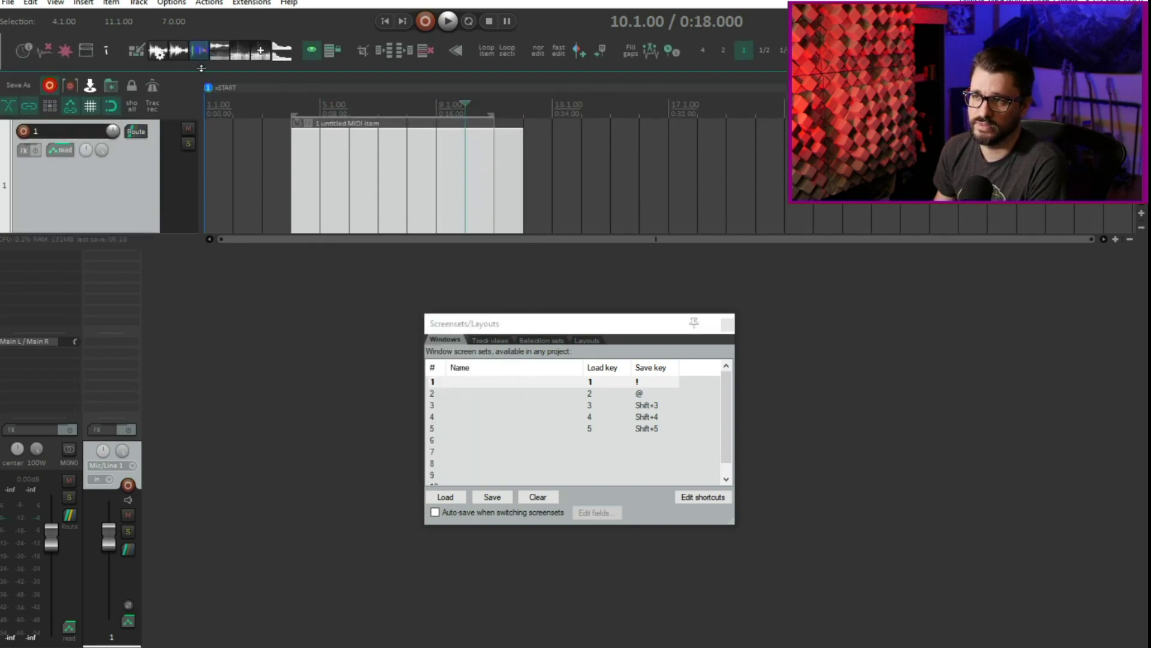
pyautogui.moveTo(202, 69); pyautogui.dragTo(206, 33)
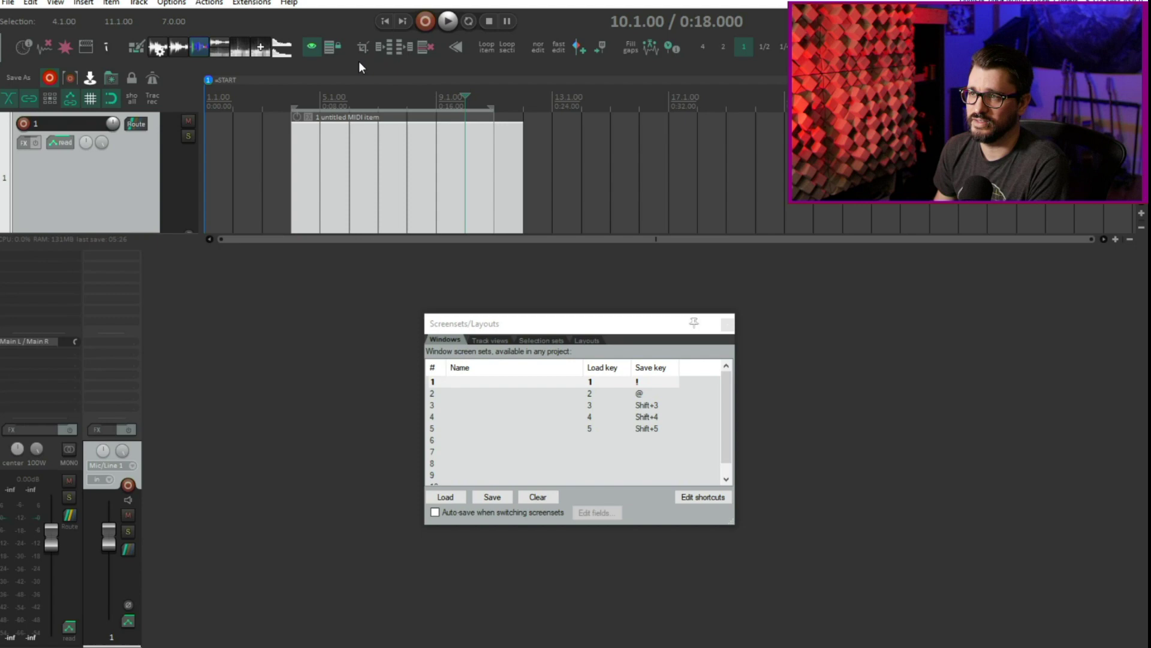
# Position the Editing toolbar at the top of the main window.
pyautogui.rightClick(347, 50)
pyautogui.moveTo(396, 90)
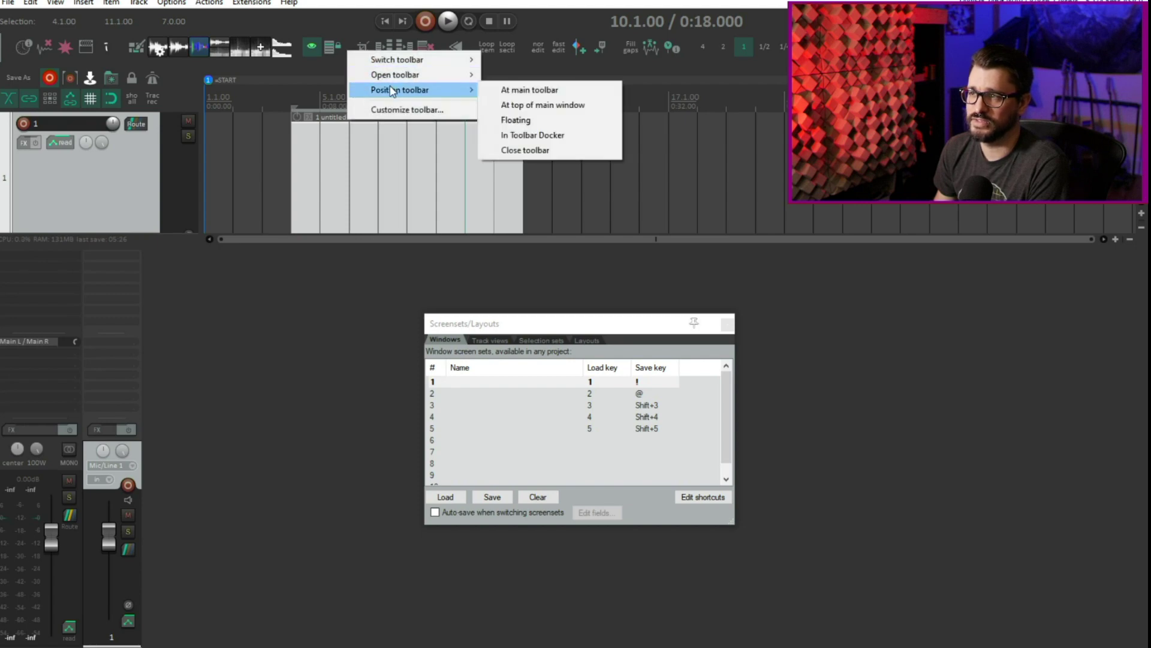
pyautogui.click(585, 105)
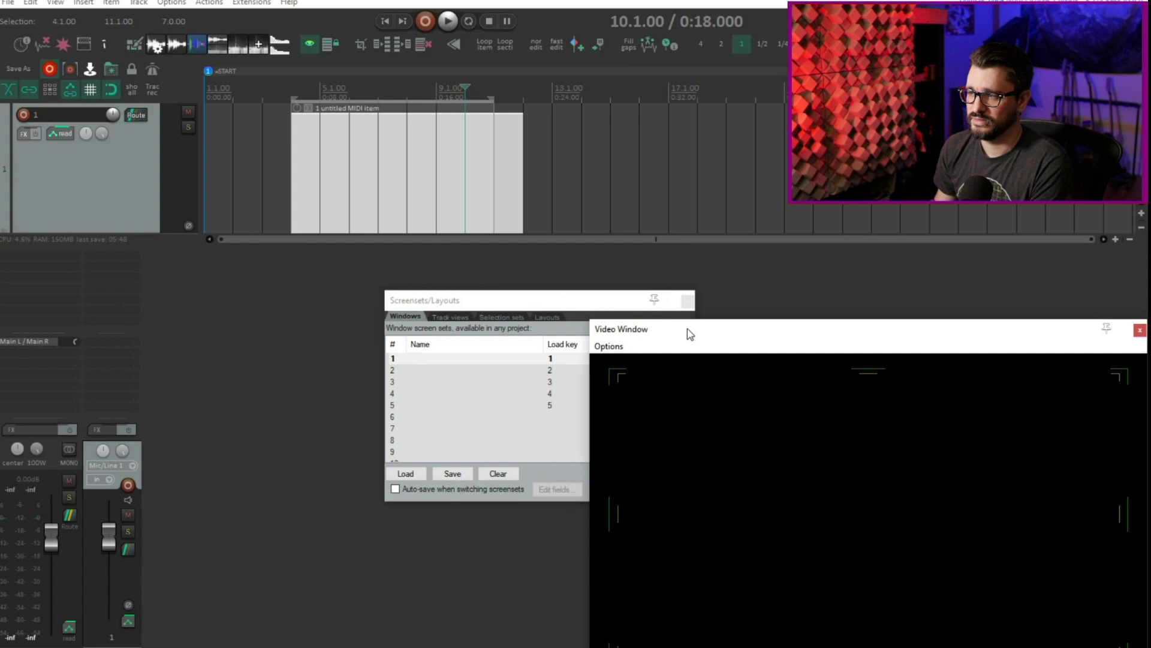
# Reposition the floating Video Window and close it.
pyautogui.moveTo(689, 332); pyautogui.dragTo(641, 286)
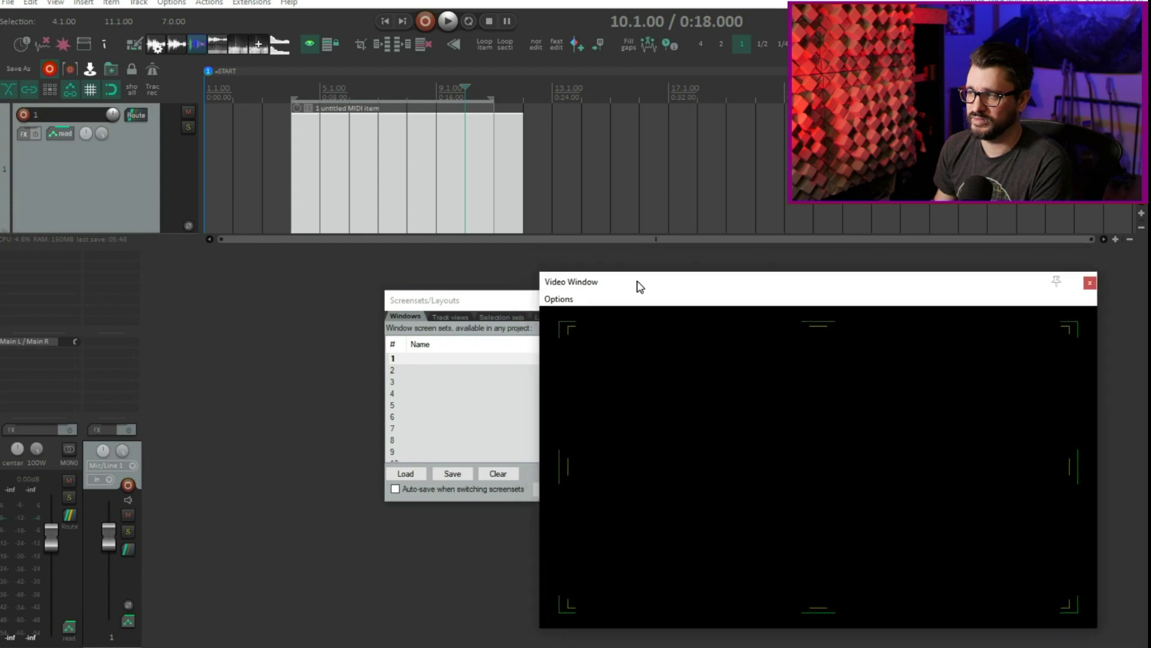
pyautogui.click(1090, 283)
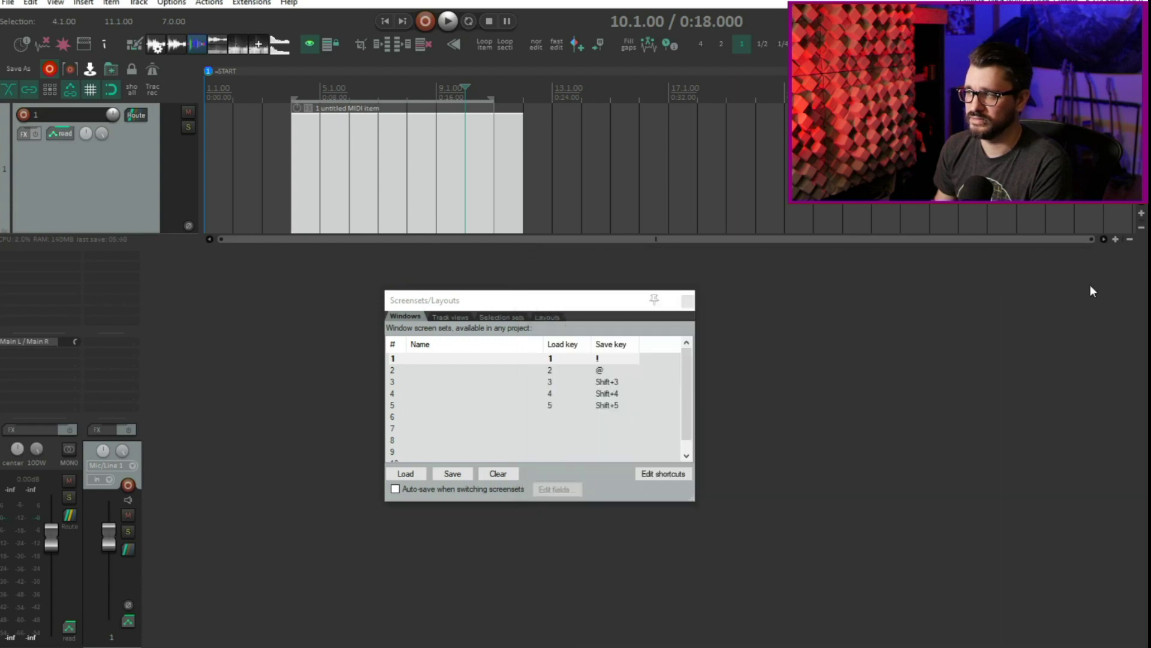
# Show the Performance Meter in a larger floating window and put it away again.
pyautogui.click(82, 3)
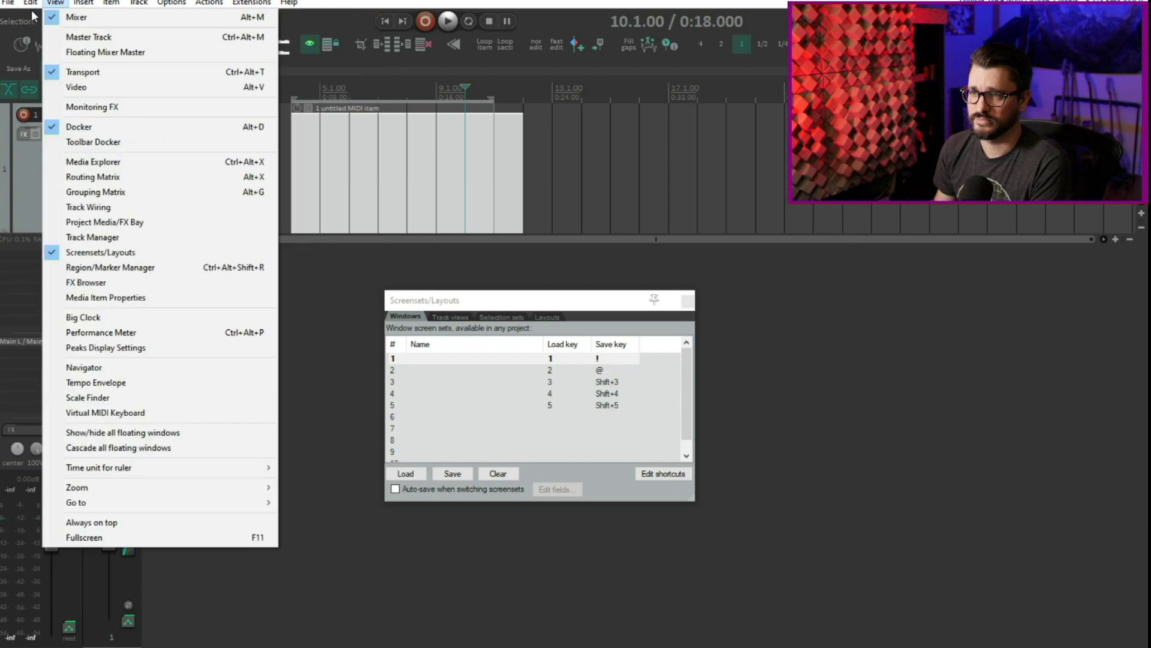
pyautogui.click(100, 334)
pyautogui.moveTo(85, 7); pyautogui.dragTo(138, 84)
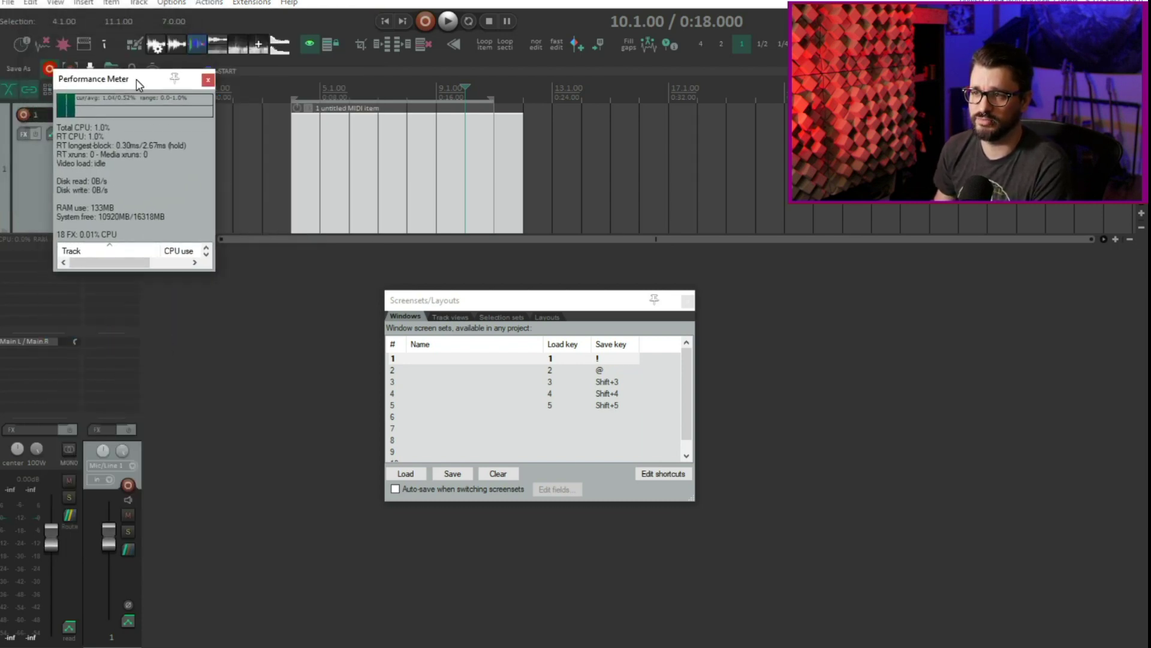
pyautogui.moveTo(213, 268); pyautogui.dragTo(306, 436)
pyautogui.rightClick(183, 78)
pyautogui.click(236, 295)
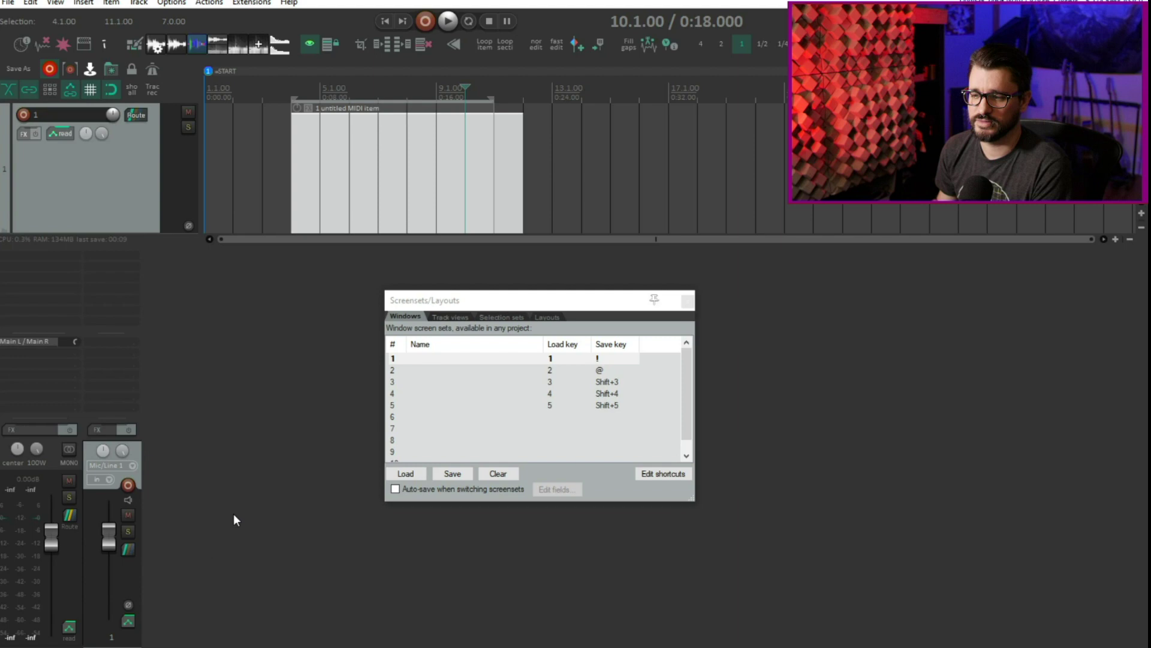
# Open the Media Explorer and dock it in the Docker.
pyautogui.click(57, 5)
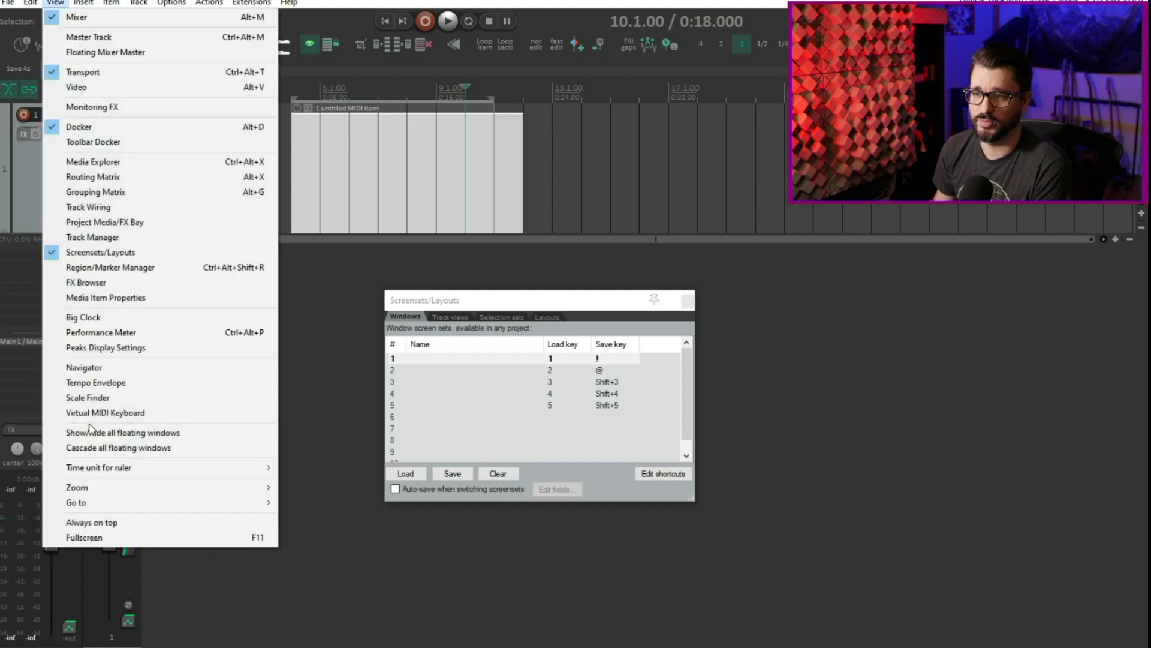
pyautogui.click(114, 162)
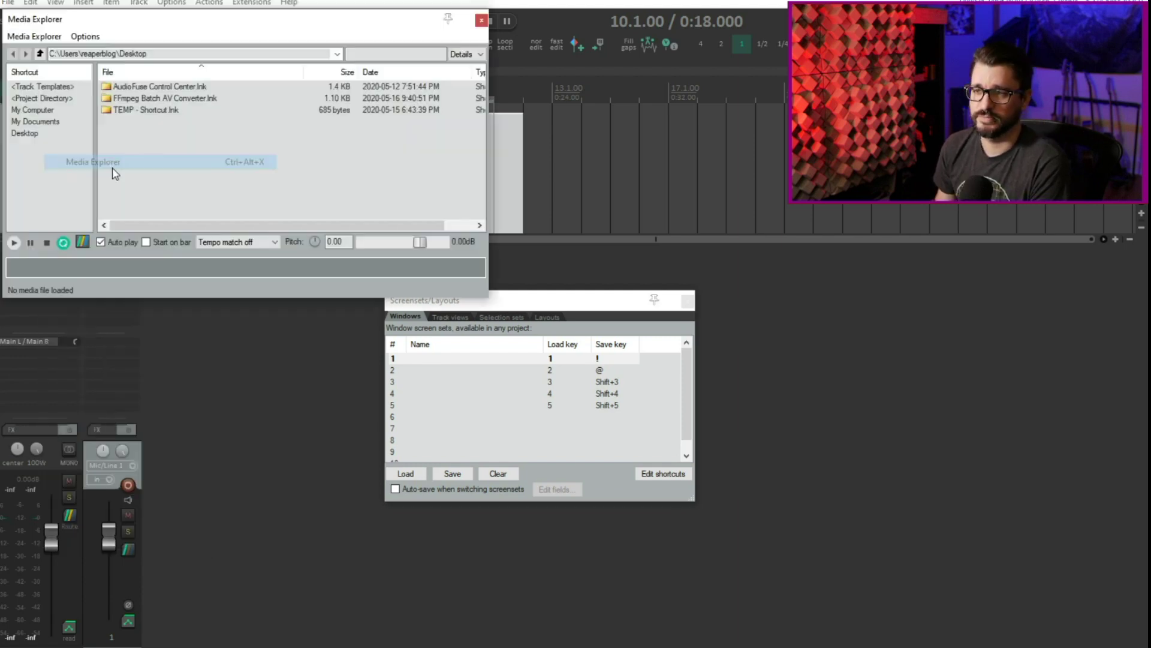
pyautogui.moveTo(135, 23); pyautogui.dragTo(143, 77)
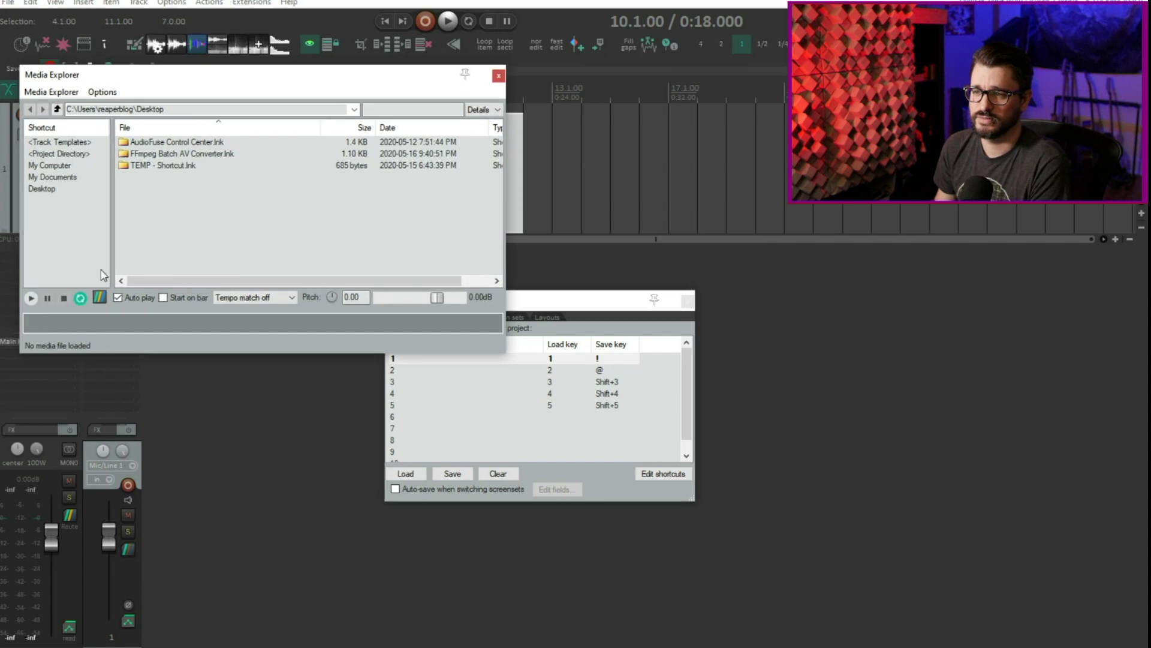
pyautogui.click(51, 92)
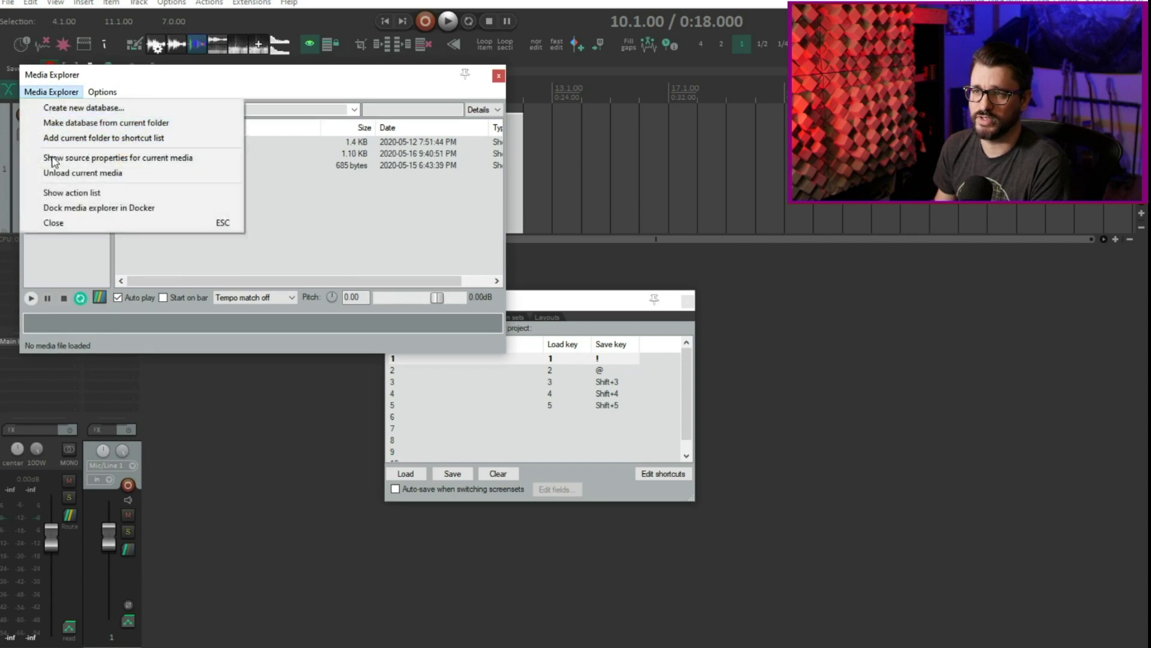
pyautogui.click(73, 207)
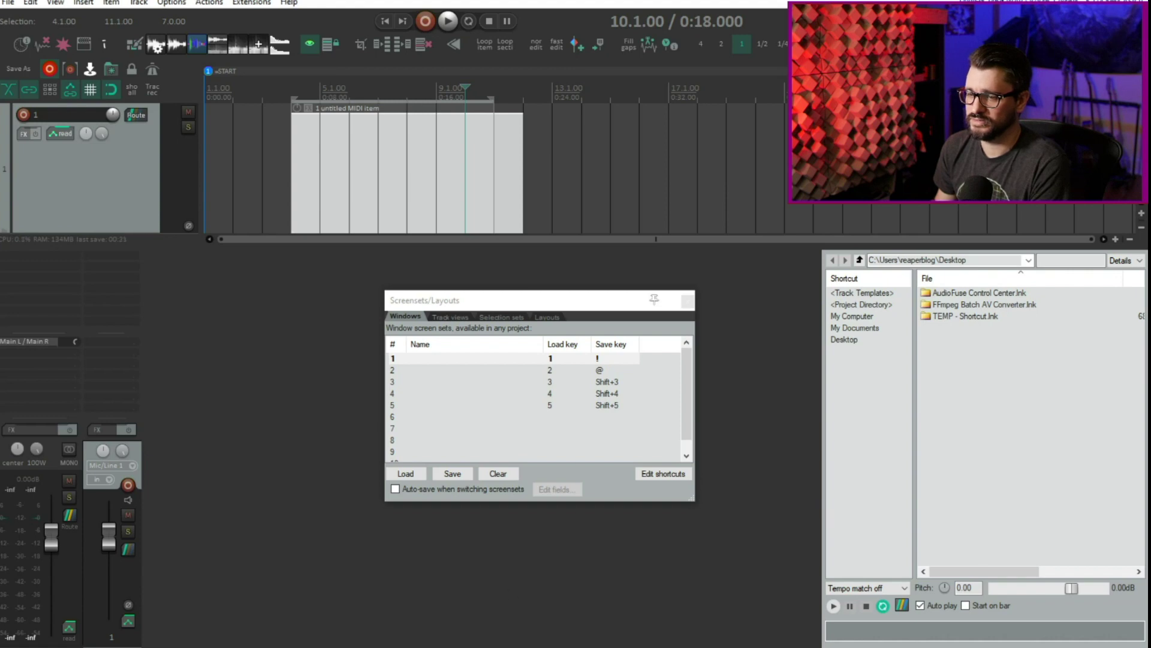
# Toggle the Mixer, remove the docked Media Explorer and leave only the arrange view showing beside the floating Screensets/Layouts window.
pyautogui.hotkey('ctrl', 'm')
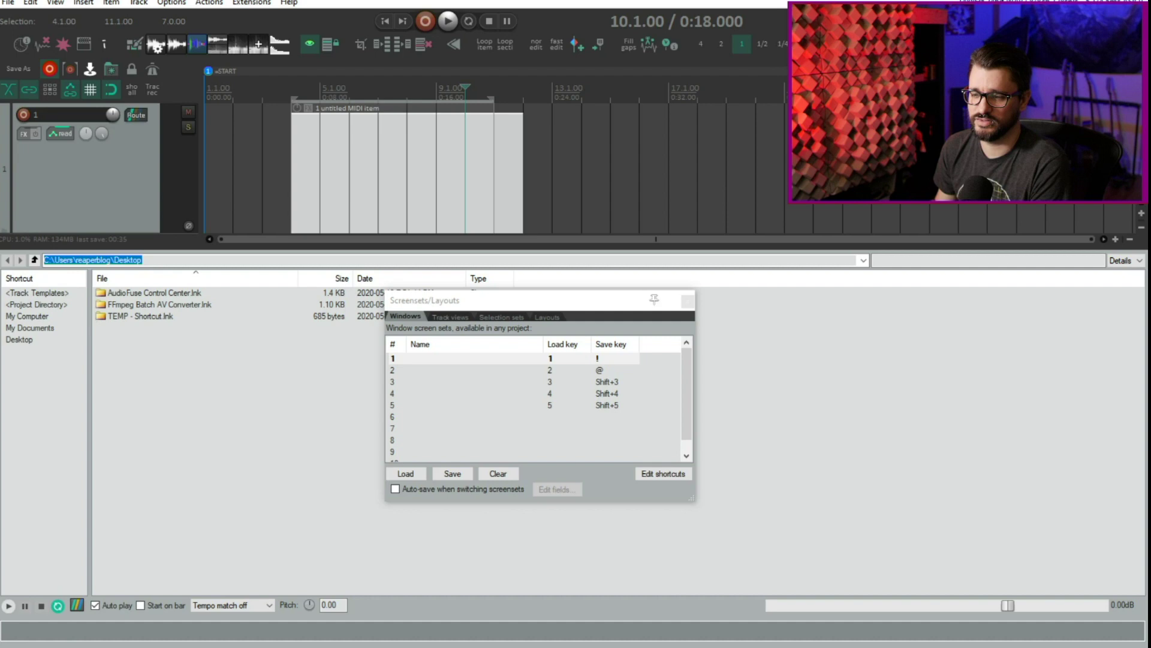
pyautogui.hotkey('ctrl', 'm')
pyautogui.hotkey('ctrl', 'm')
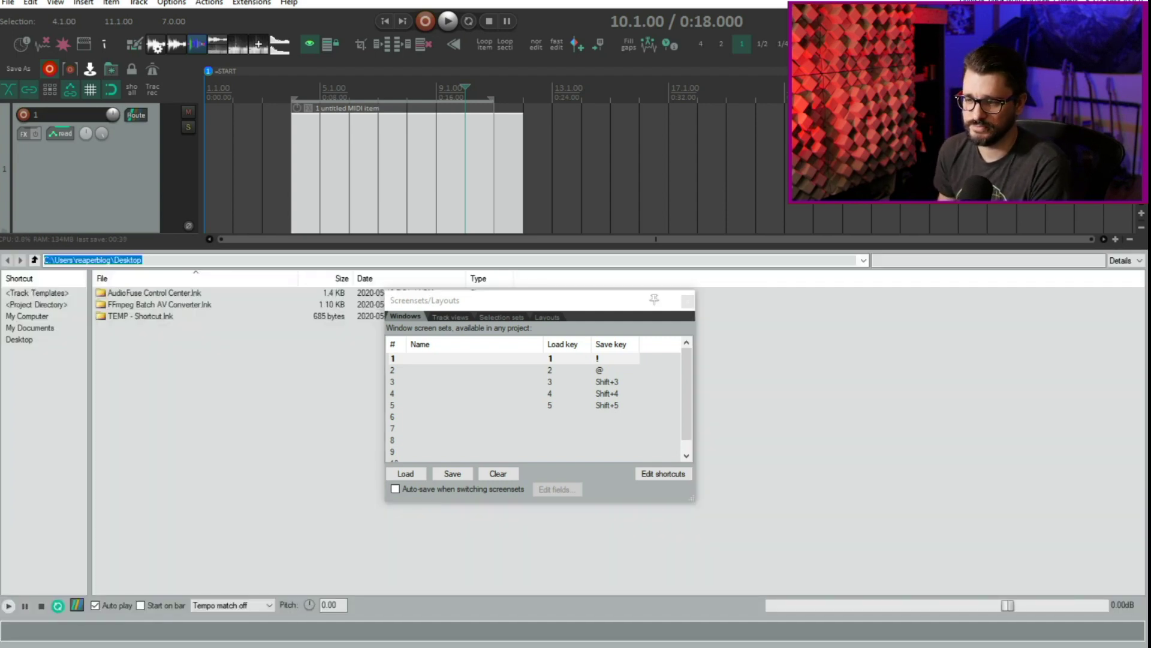
pyautogui.hotkey('ctrl', 'm')
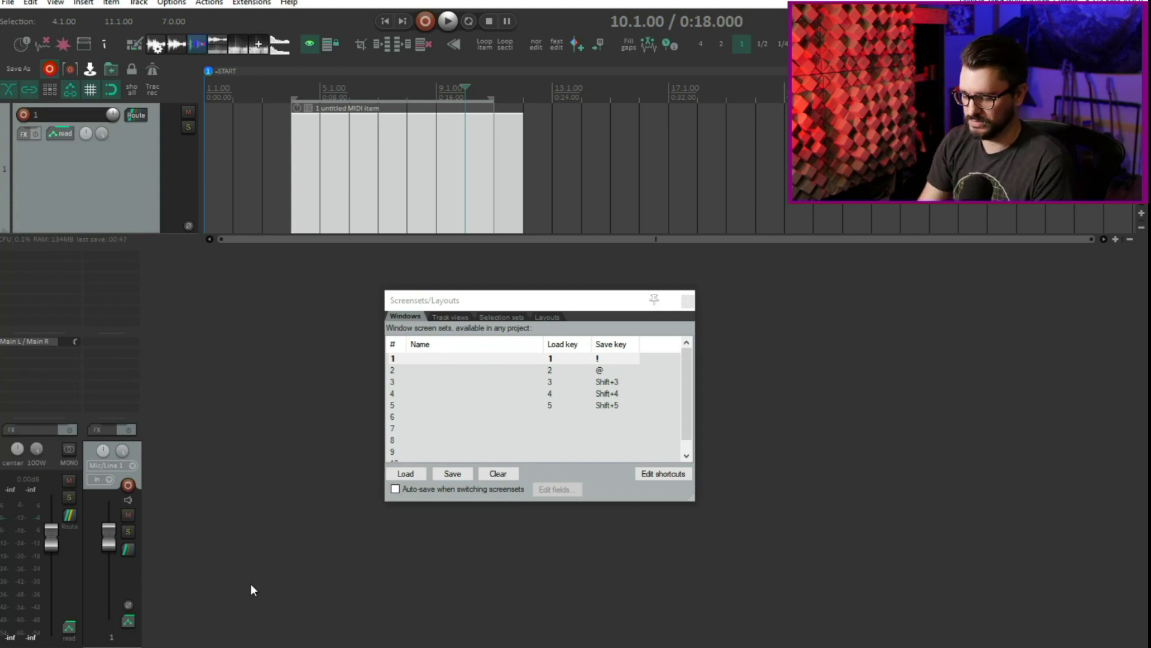
pyautogui.hotkey('ctrl', 'm')
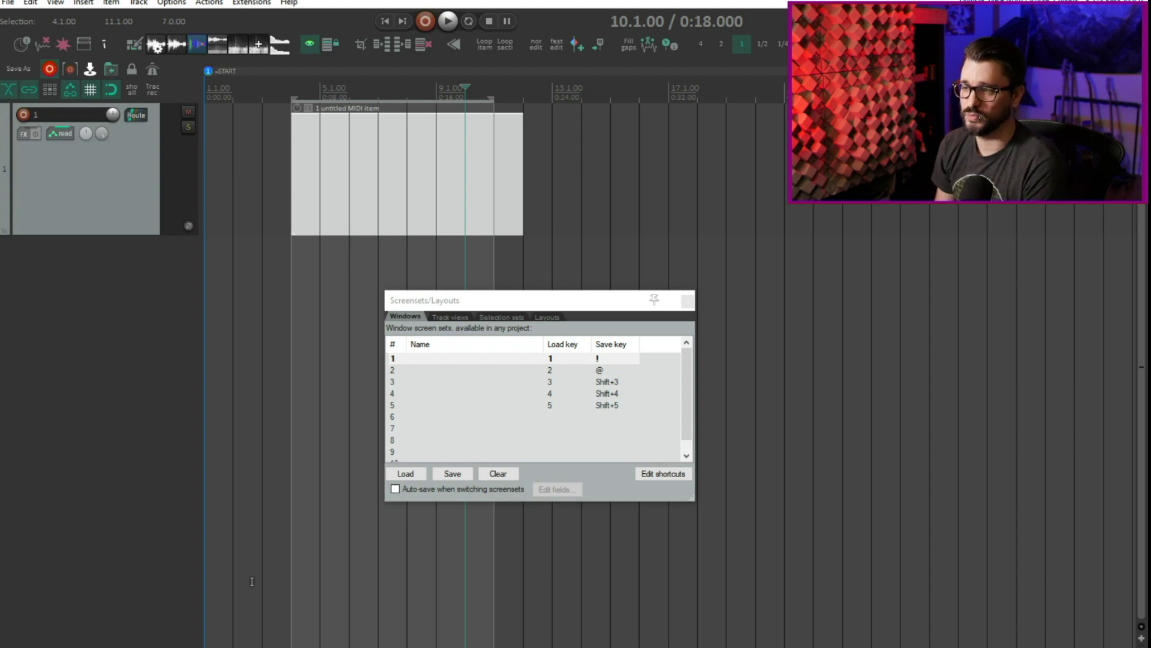
# Save the current layout as windows screenset #1 named Edit, including Last focus along with all the other items.
pyautogui.hotkey('shift', '1')
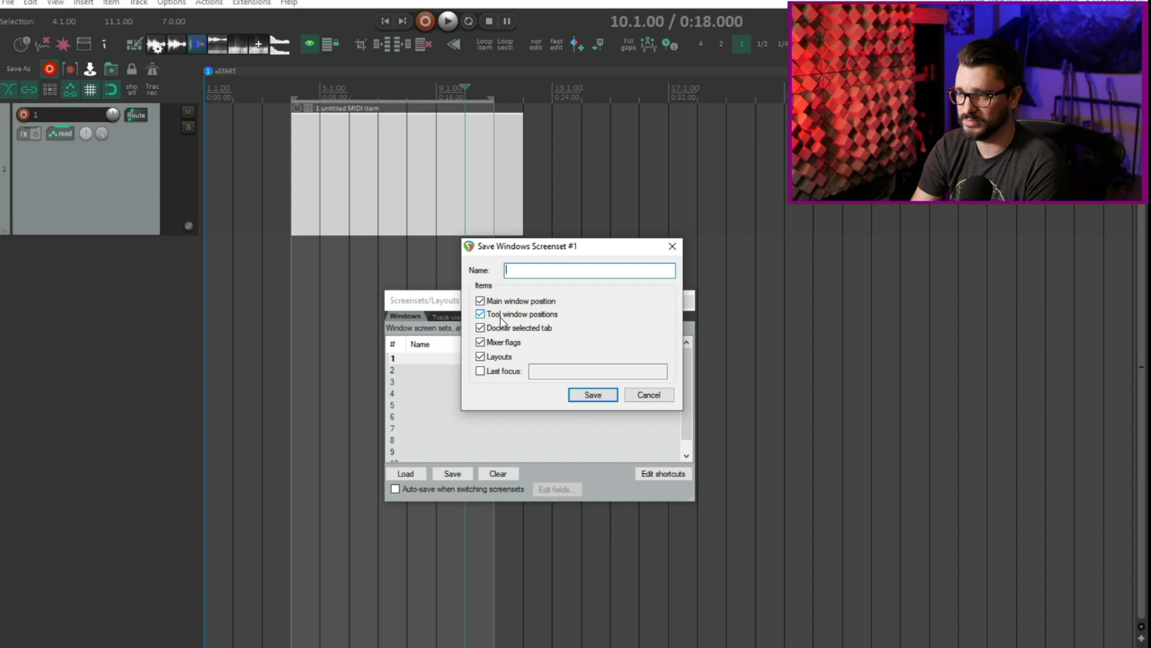
pyautogui.write('Edit')
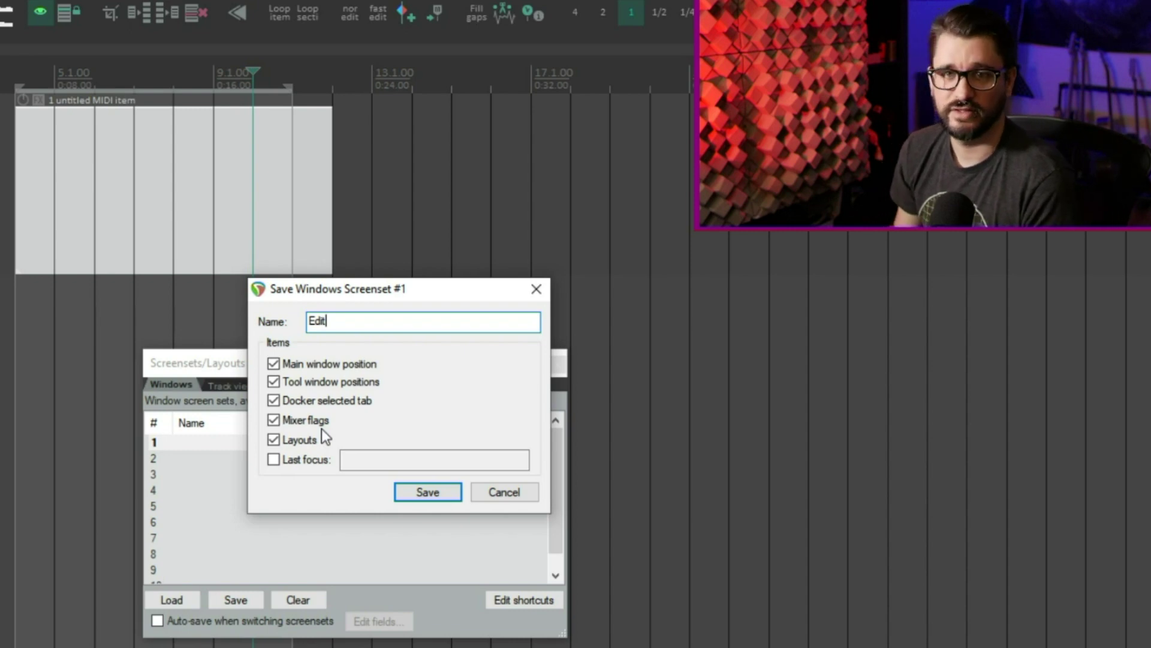
pyautogui.click(293, 465)
pyautogui.click(354, 461)
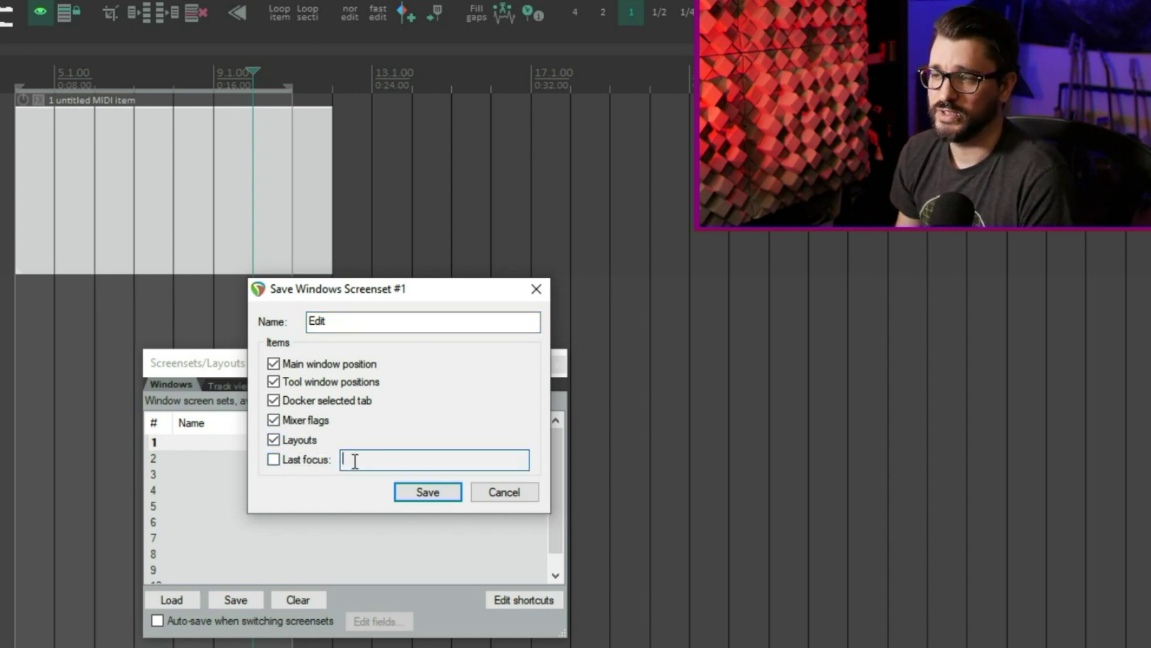
pyautogui.click(314, 461)
pyautogui.click(315, 461)
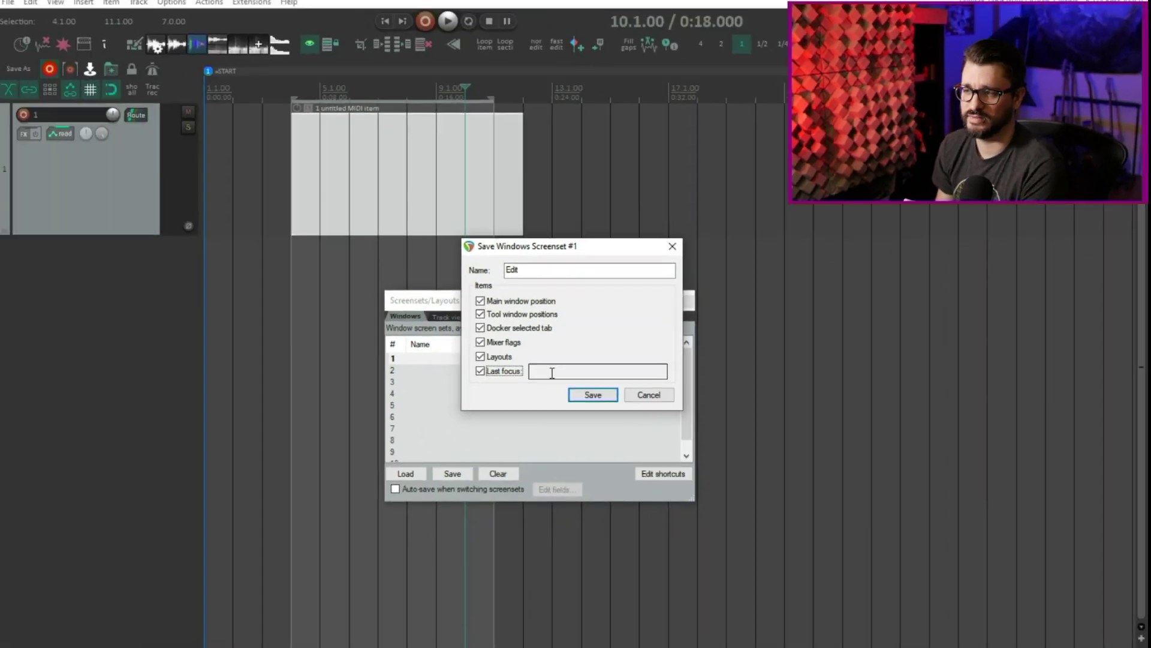
pyautogui.click(591, 394)
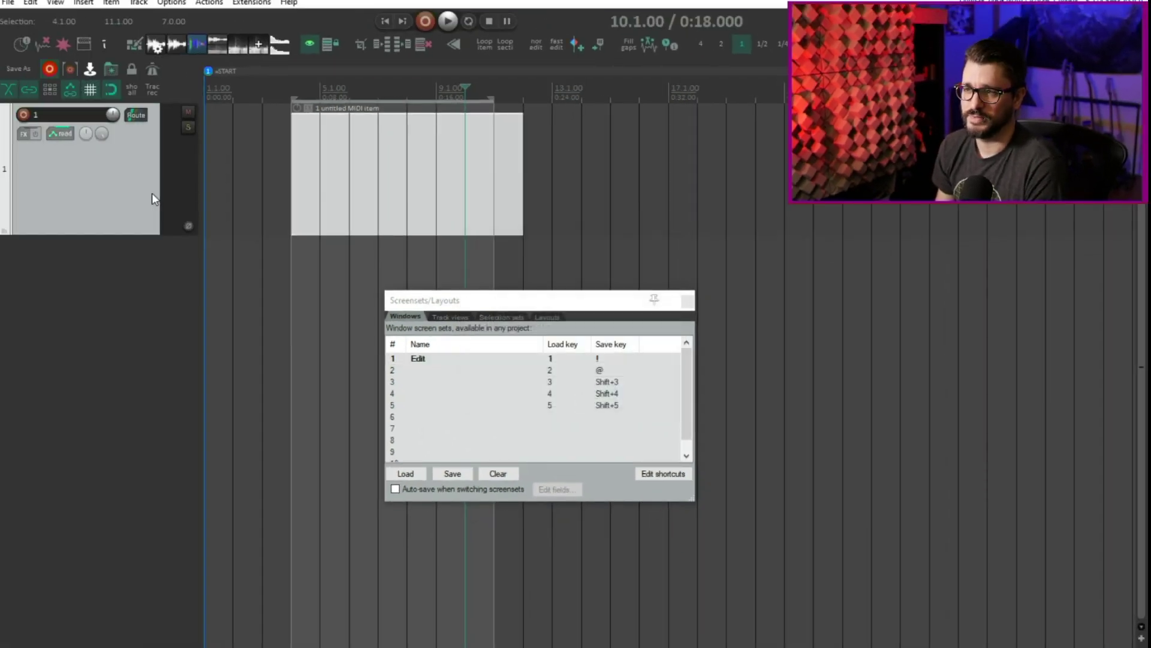
# Focus the arrange view and save screenset #1 Edit again with Main Edit View as its last focus.
pyautogui.click(221, 196)
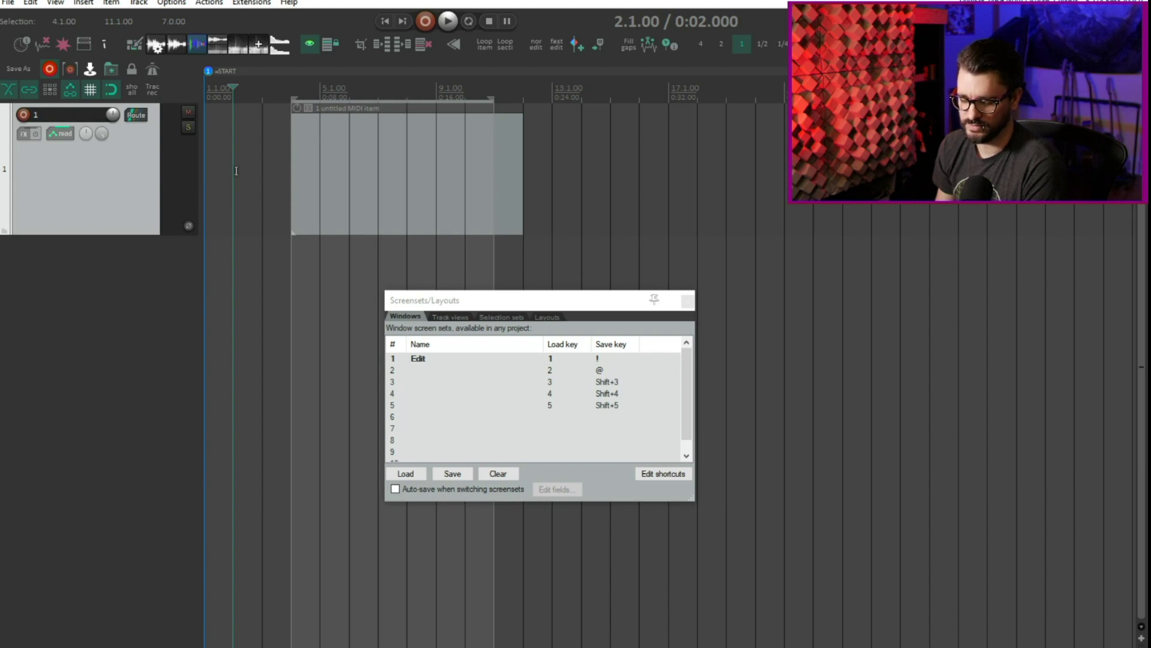
pyautogui.hotkey('shift', '1')
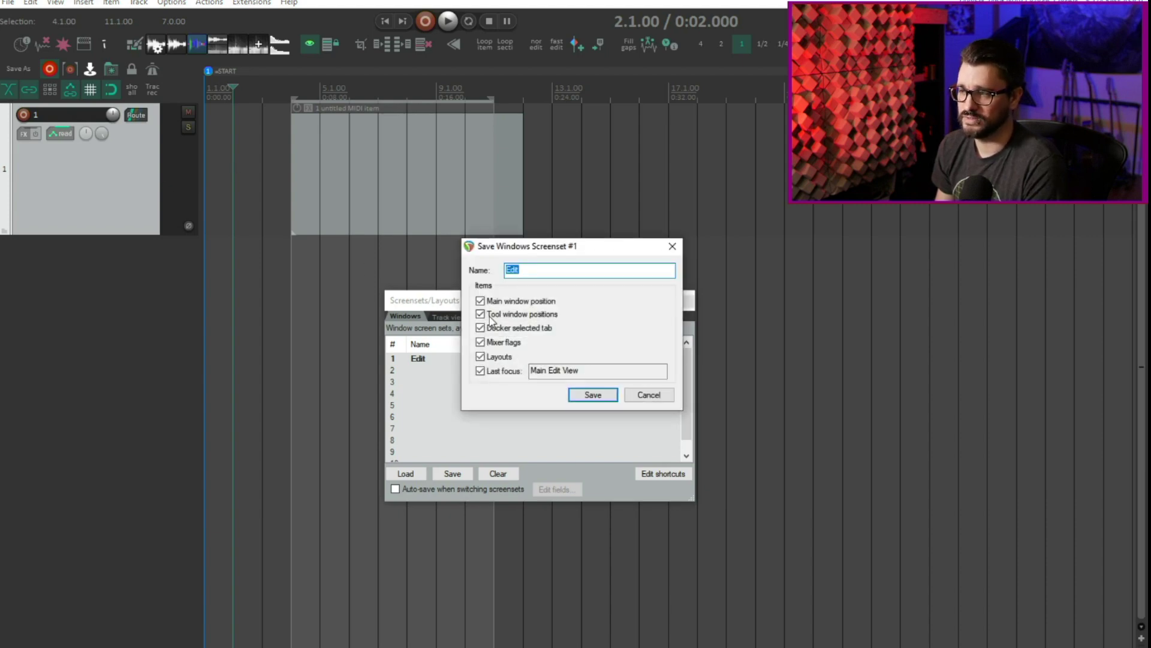
pyautogui.moveTo(589, 372); pyautogui.dragTo(500, 374)
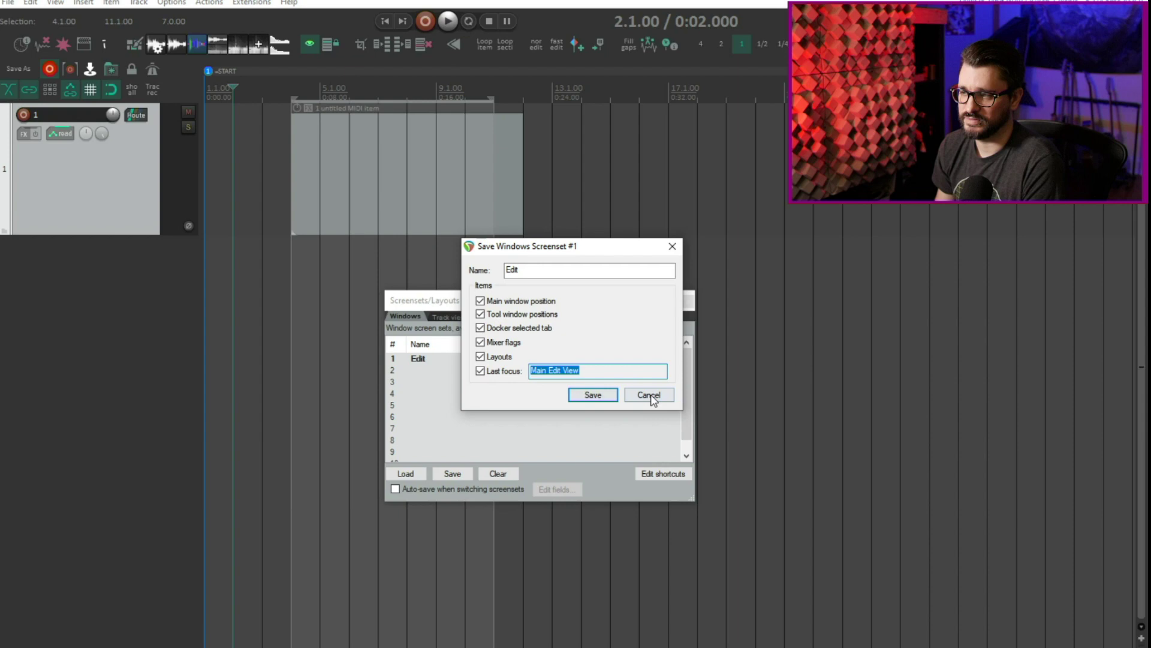
pyautogui.click(593, 395)
# Return the edit cursor to the project start and show the Mixer in a taller docked area.
pyautogui.press('Home')
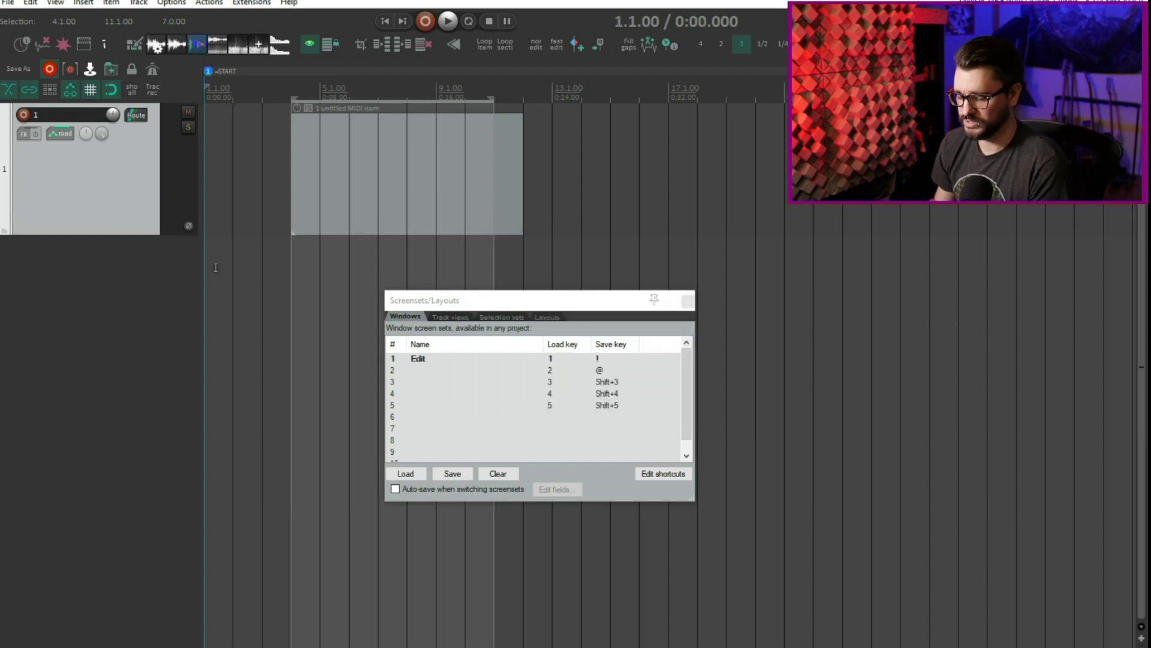
pyautogui.hotkey('ctrl', 'm')
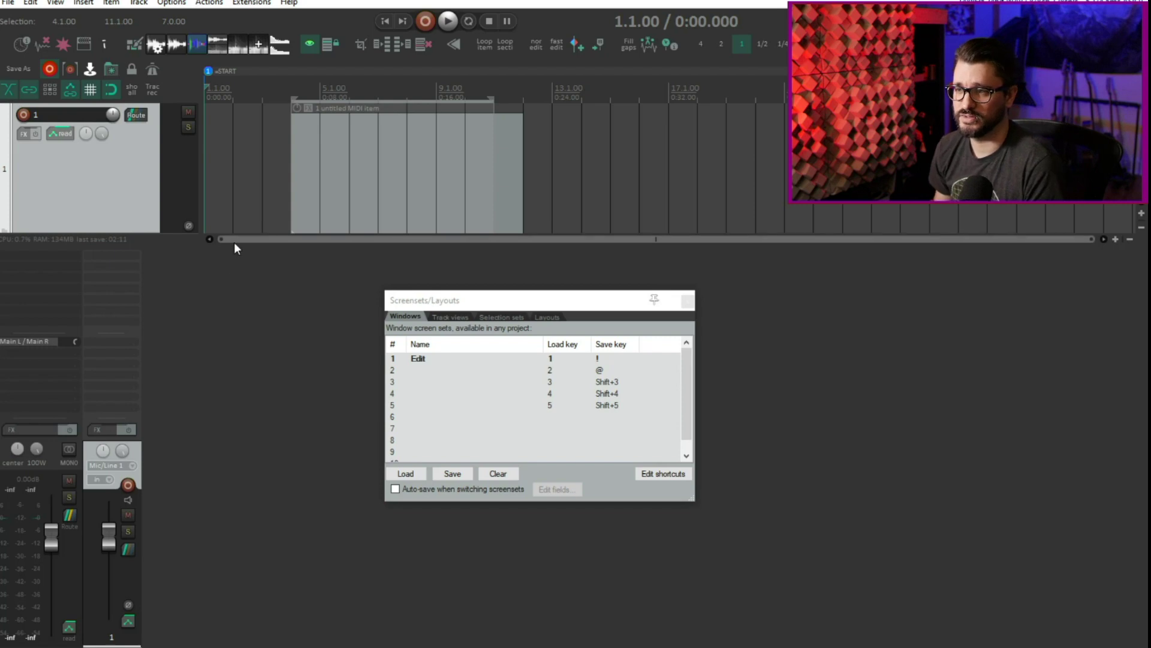
pyautogui.moveTo(234, 242); pyautogui.dragTo(232, 225)
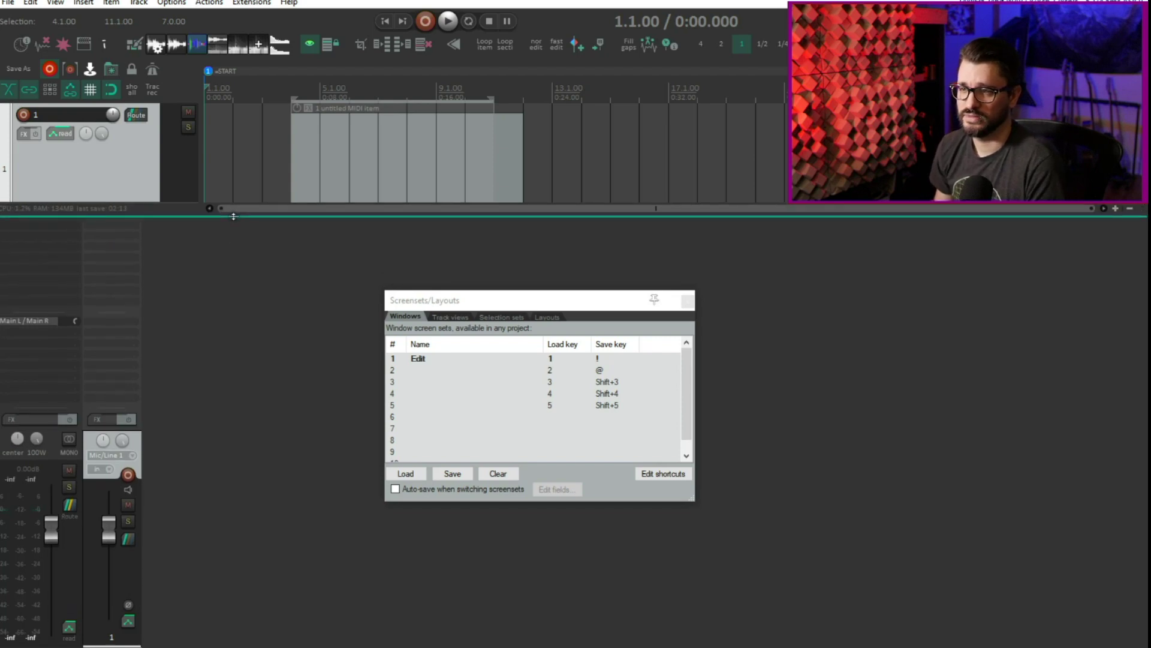
# Close the Editing toolbar positioned above the arrange view.
pyautogui.rightClick(7, 45)
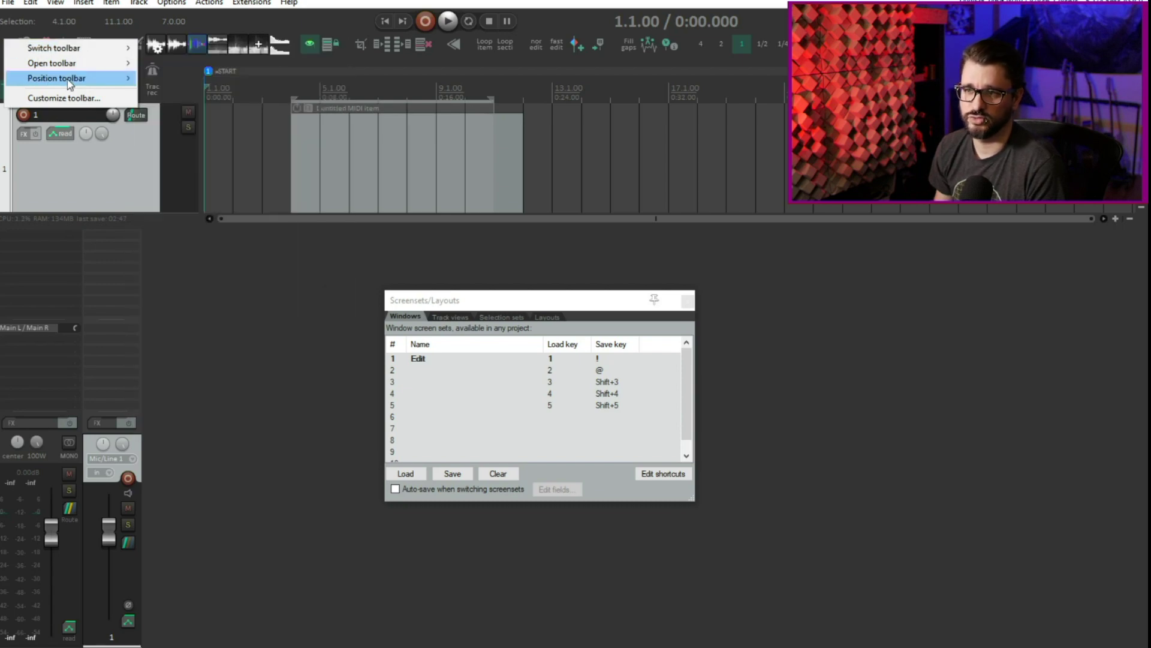
pyautogui.moveTo(69, 83)
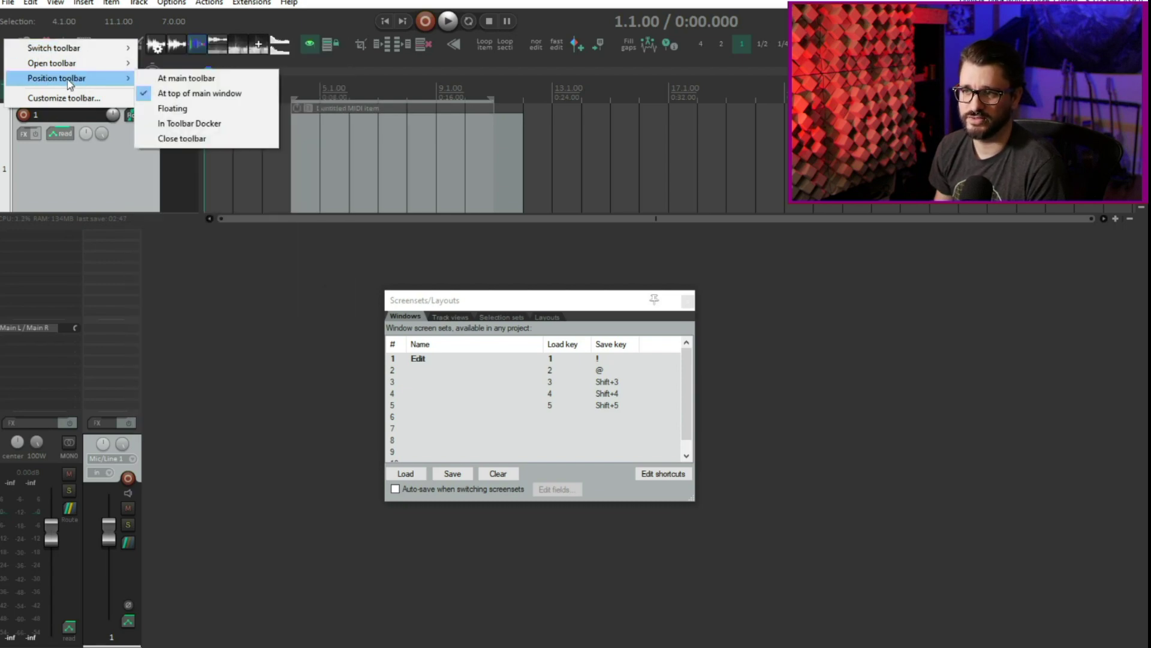
pyautogui.click(204, 137)
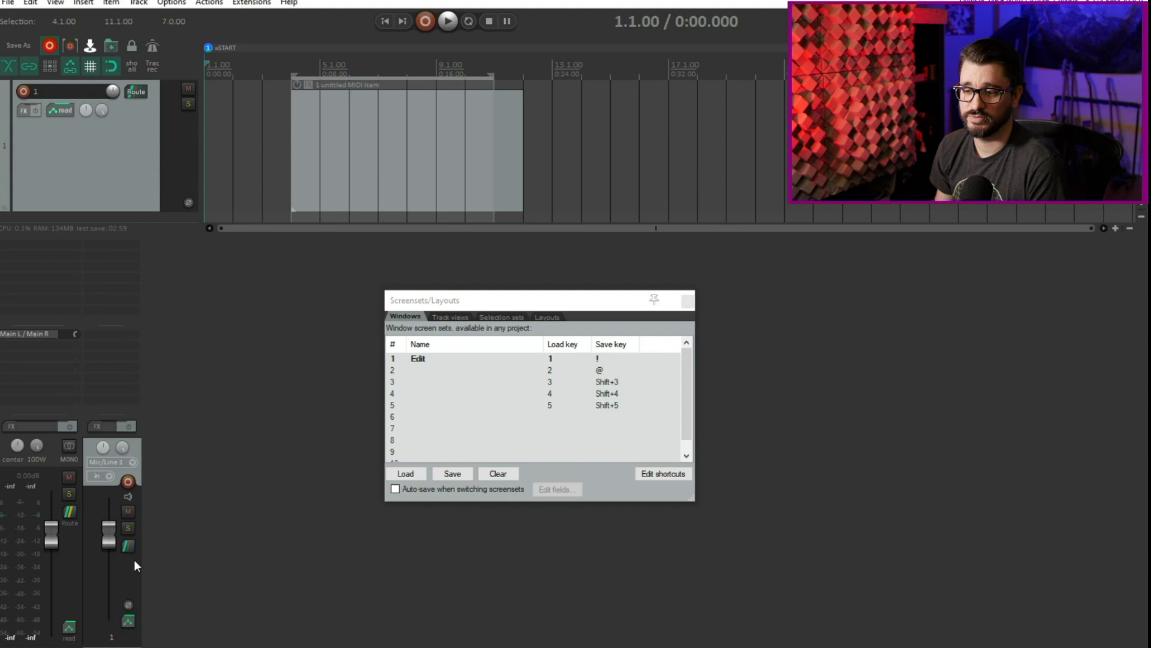
# Set the Mixer to show FX parameters when size permits and check its display options.
pyautogui.rightClick(6, 343)
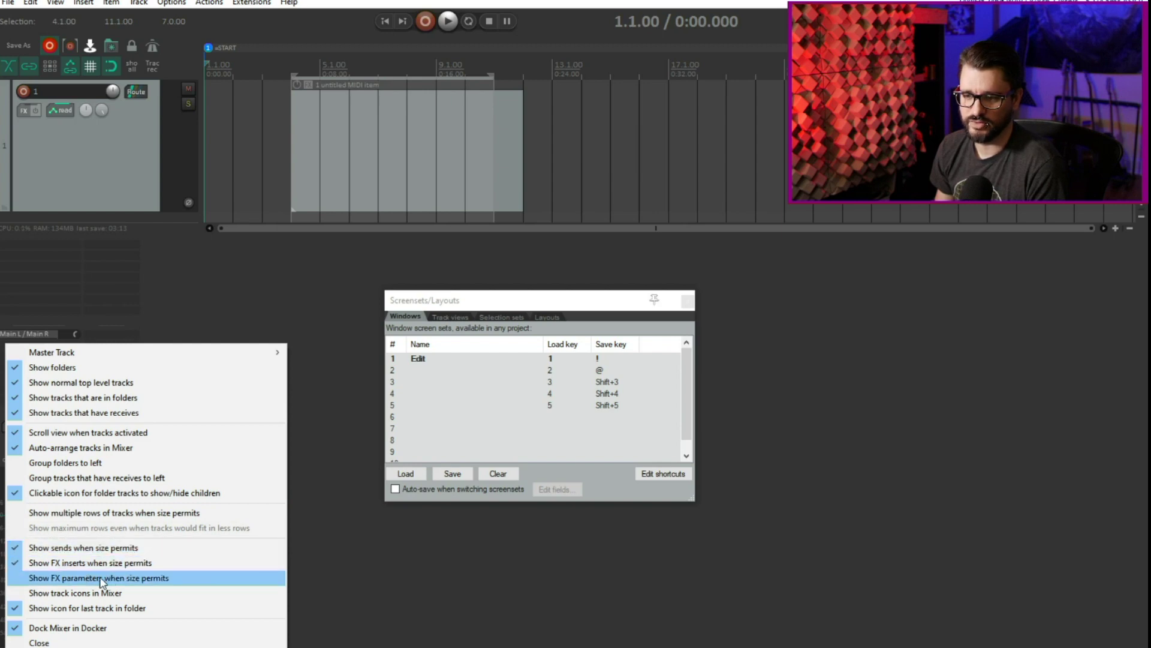
pyautogui.click(187, 580)
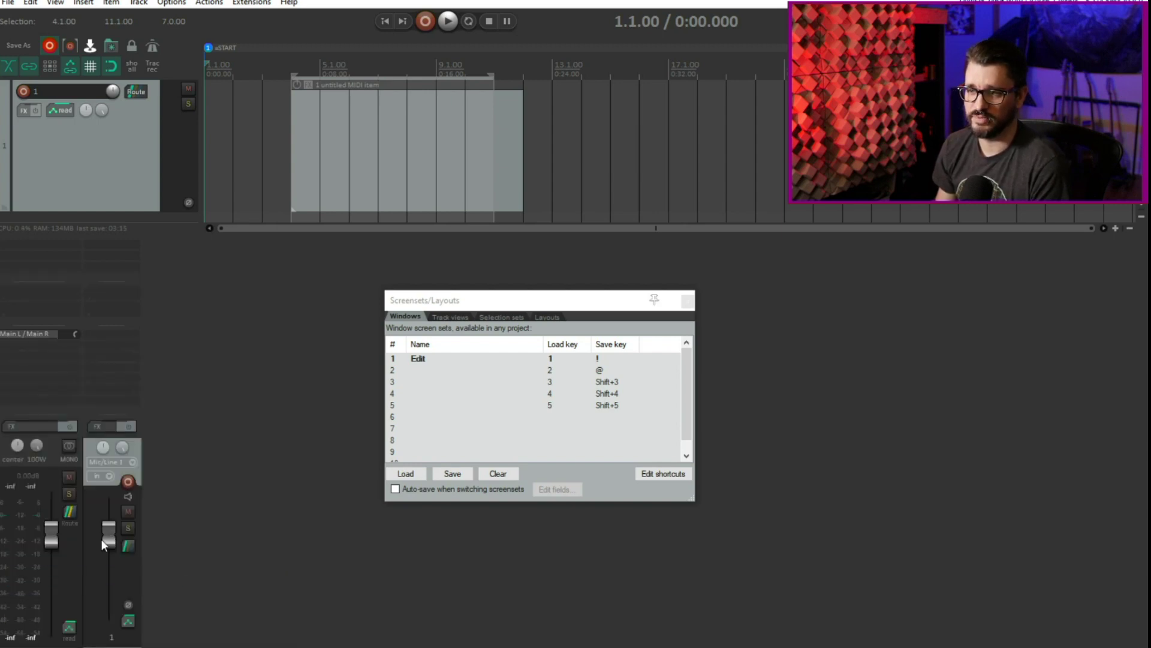
pyautogui.rightClick(7, 640)
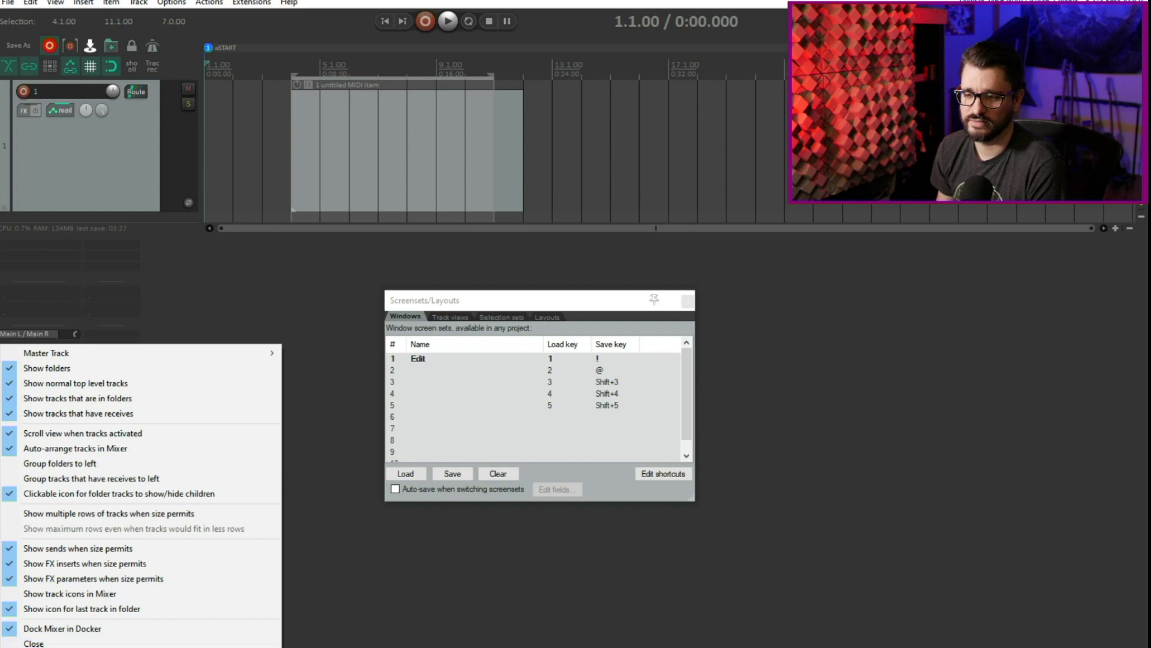
pyautogui.click(346, 596)
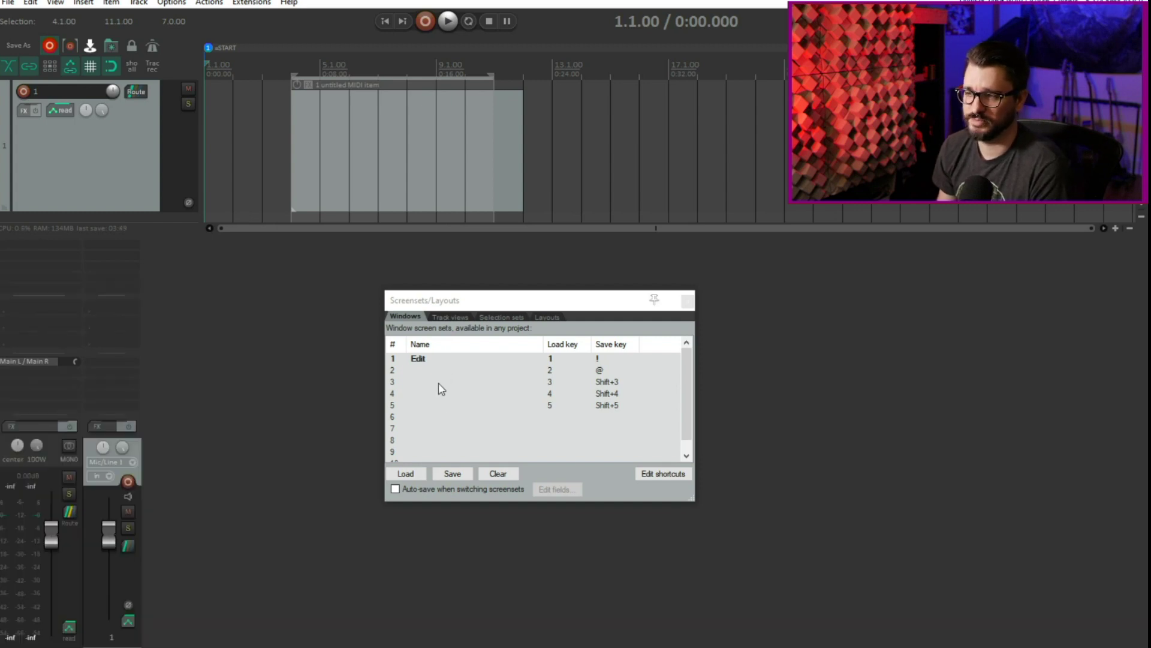
# Save the current layout as windows screenset #3 named Mixer open, keeping all items and Mixer as last focus.
pyautogui.click(438, 382)
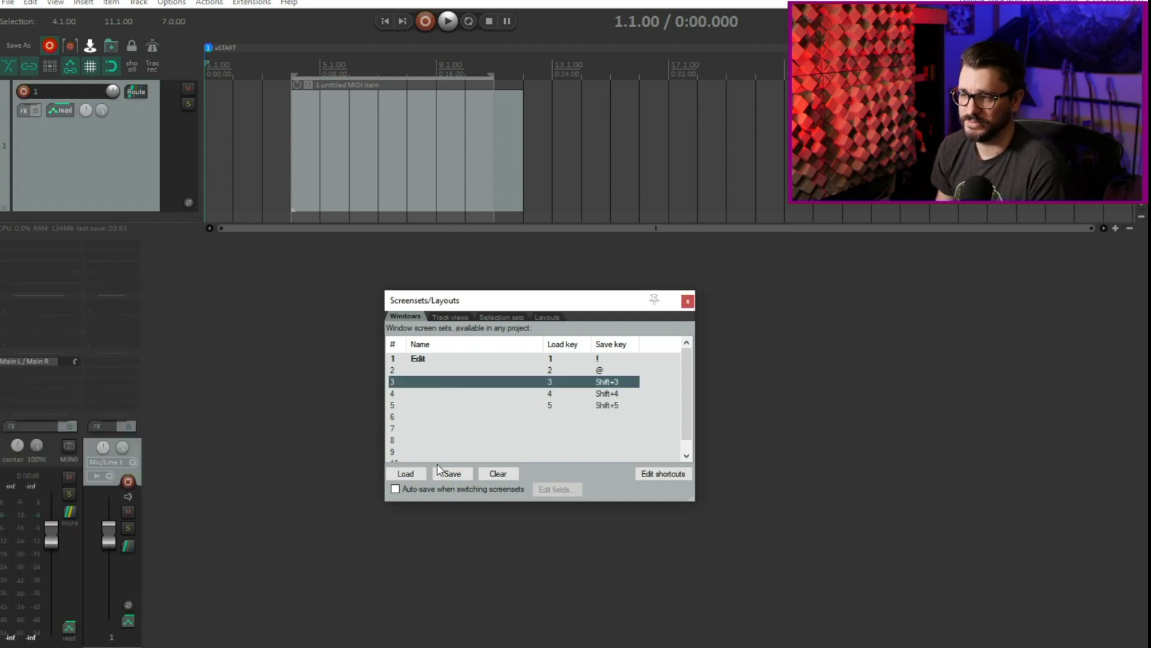
pyautogui.click(455, 474)
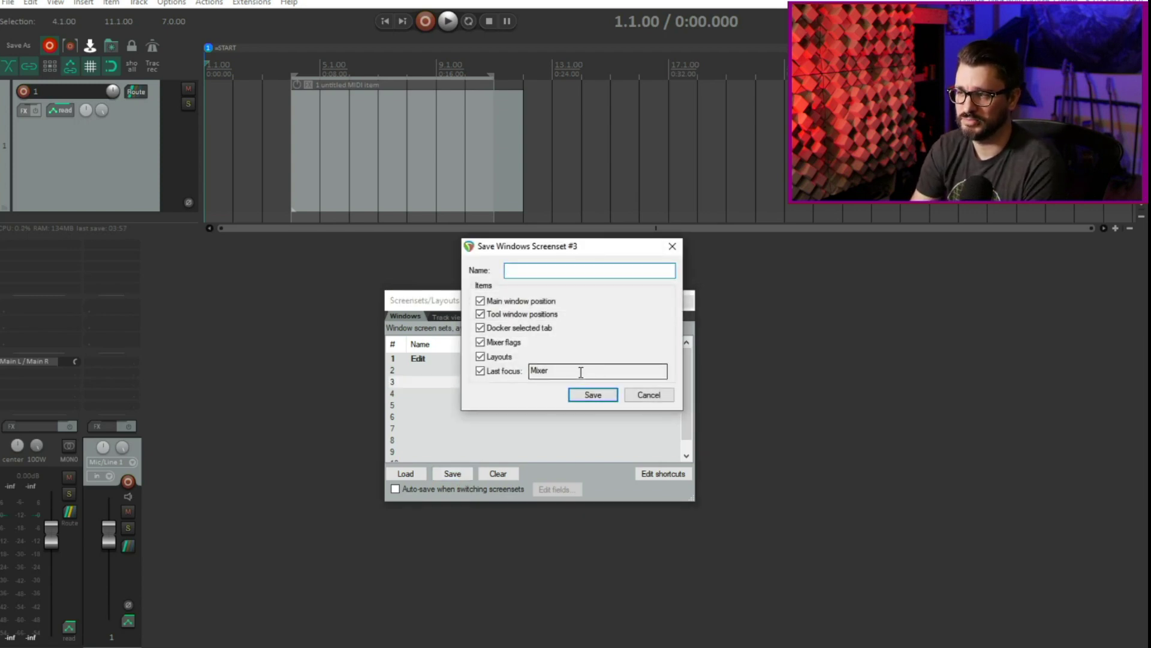
pyautogui.write('Mix')
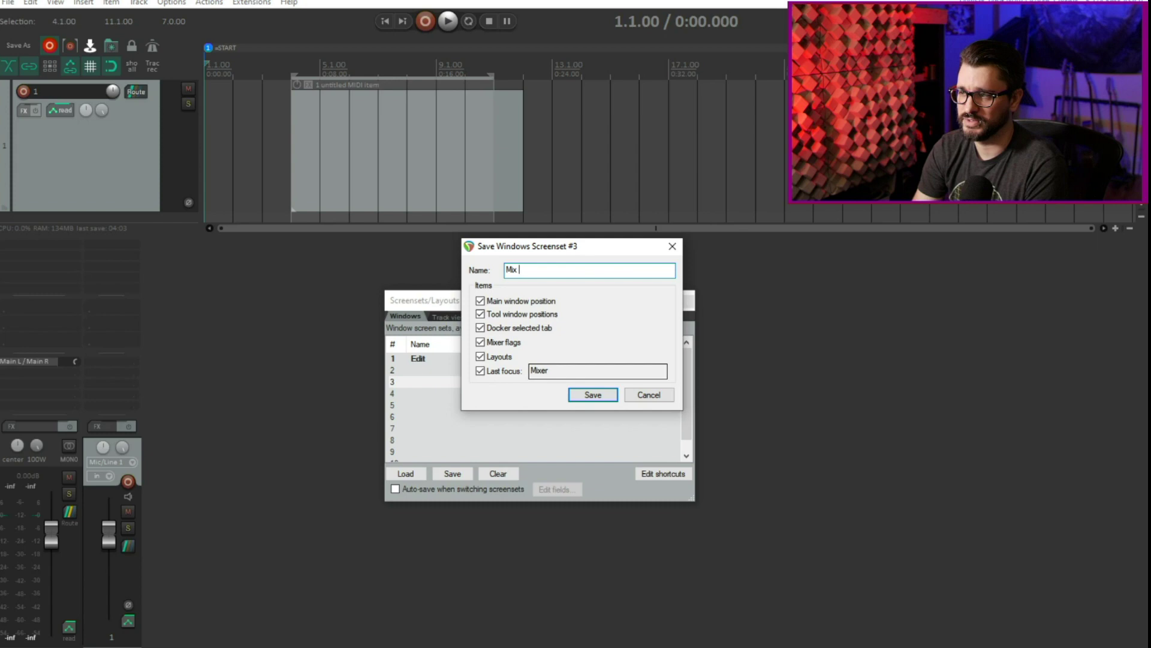
pyautogui.write('er open')
pyautogui.press('Return')
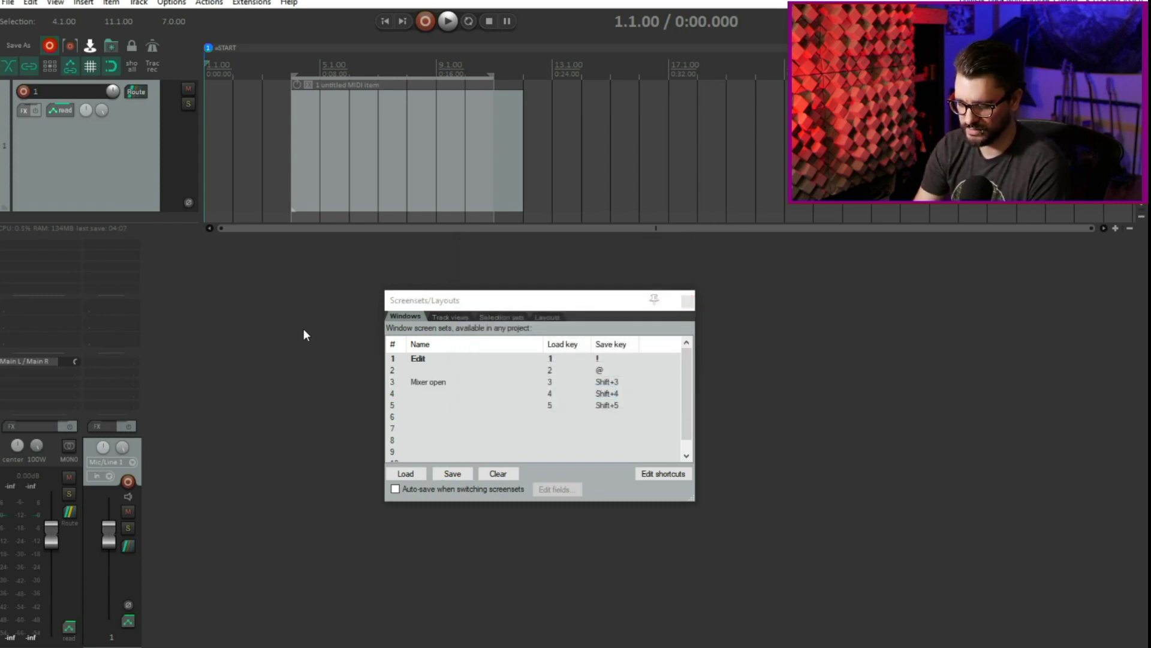
# Open the FX browser for track 1, enlarge its plug-in list pane and undock it into a floating window.
pyautogui.click(124, 245)
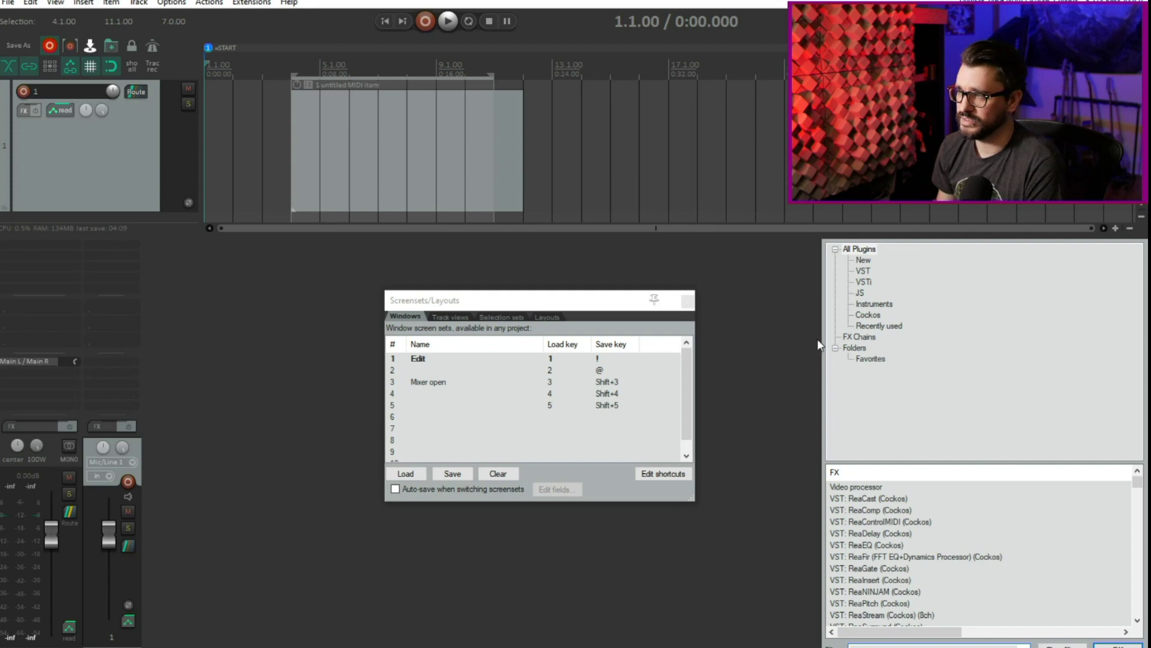
pyautogui.moveTo(857, 462); pyautogui.dragTo(917, 386)
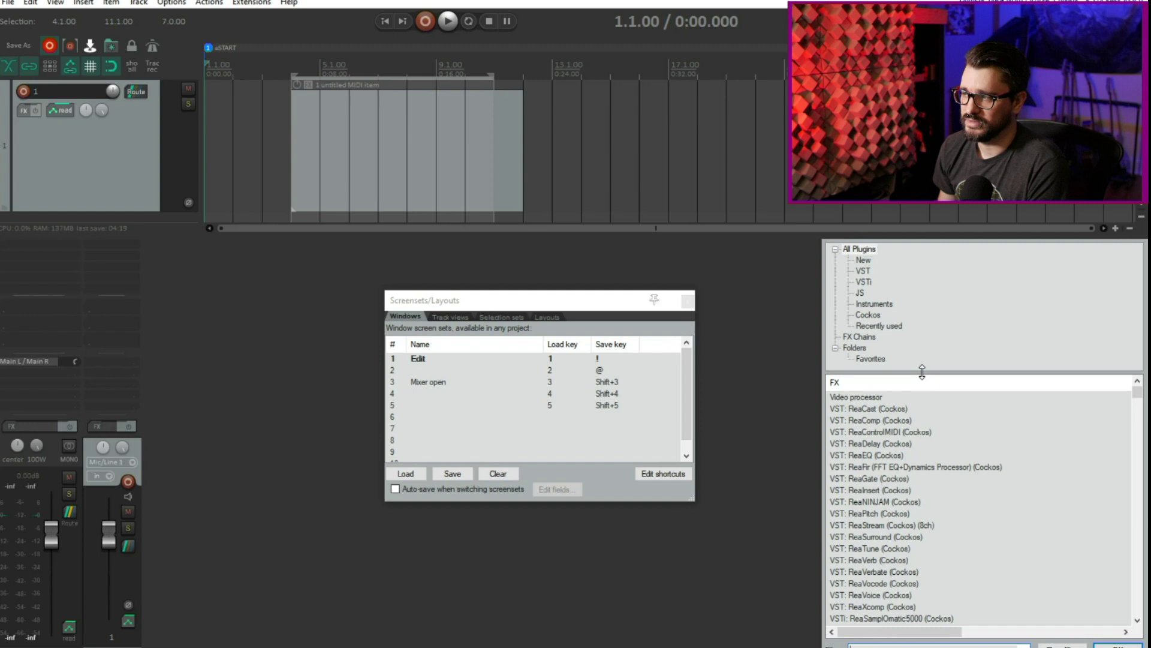
pyautogui.moveTo(922, 372); pyautogui.dragTo(914, 381)
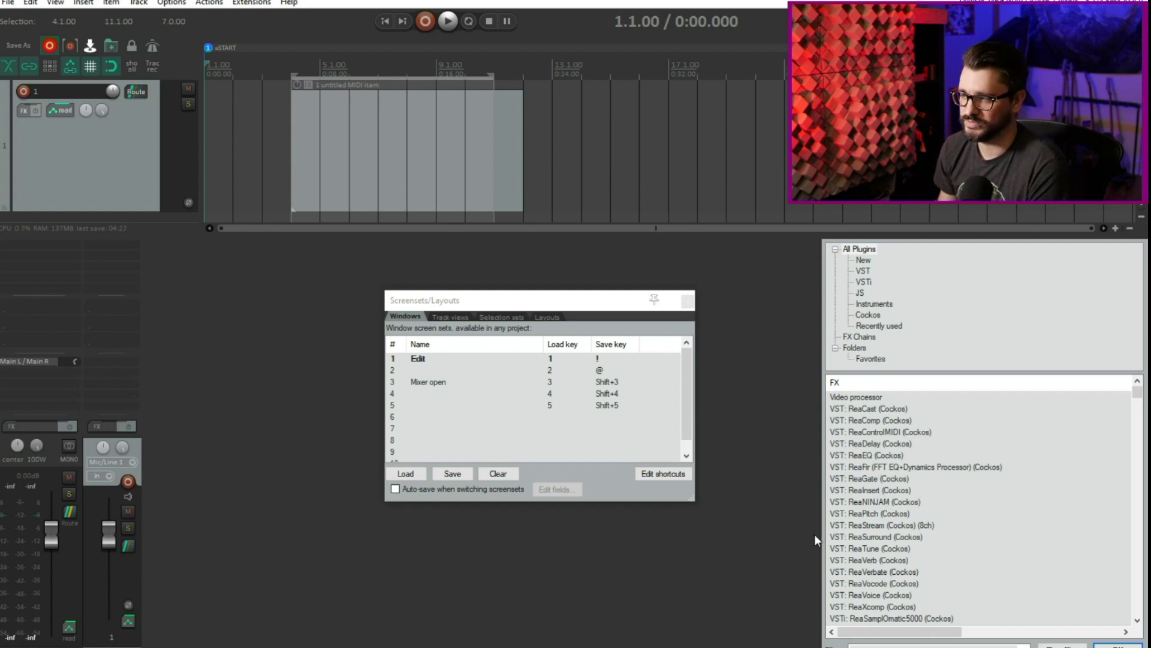
pyautogui.rightClick(823, 647)
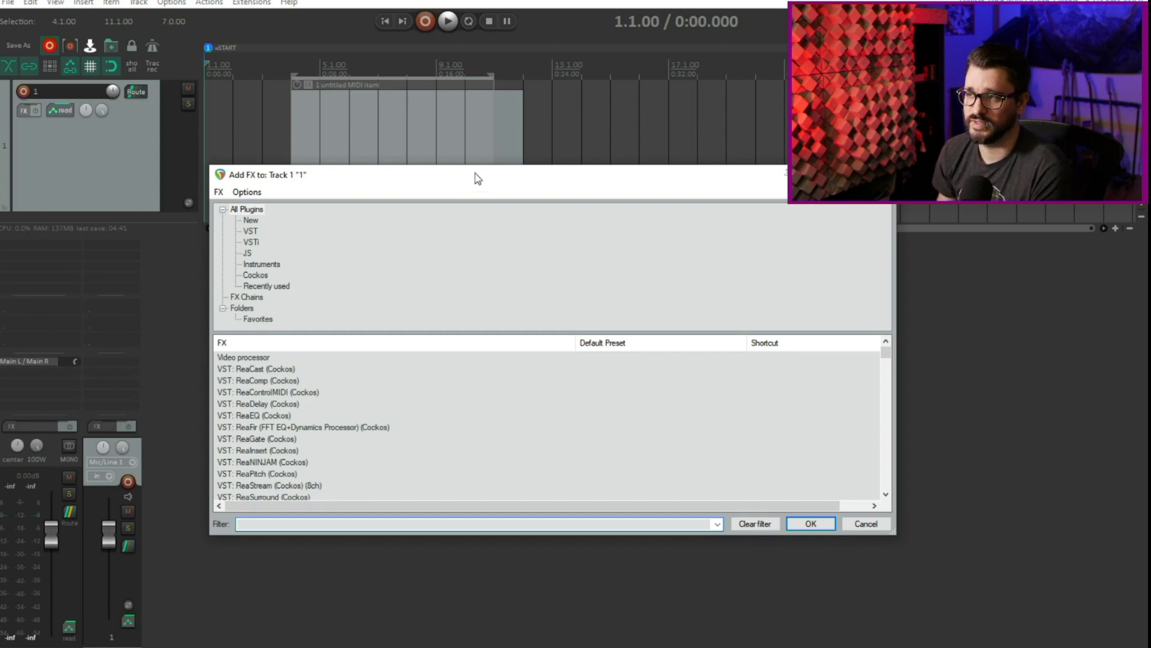
# Dock the floating FX browser of track 1 in the docker beside the Mixer.
pyautogui.moveTo(475, 174); pyautogui.dragTo(463, 178)
pyautogui.rightClick(377, 181)
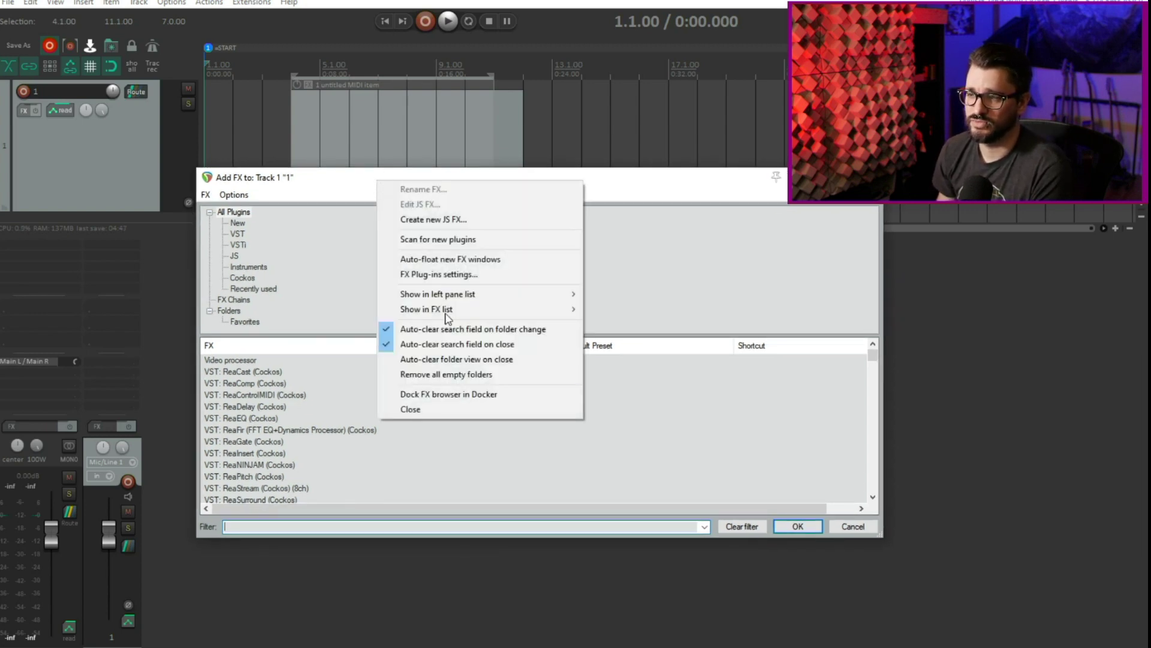
pyautogui.click(455, 394)
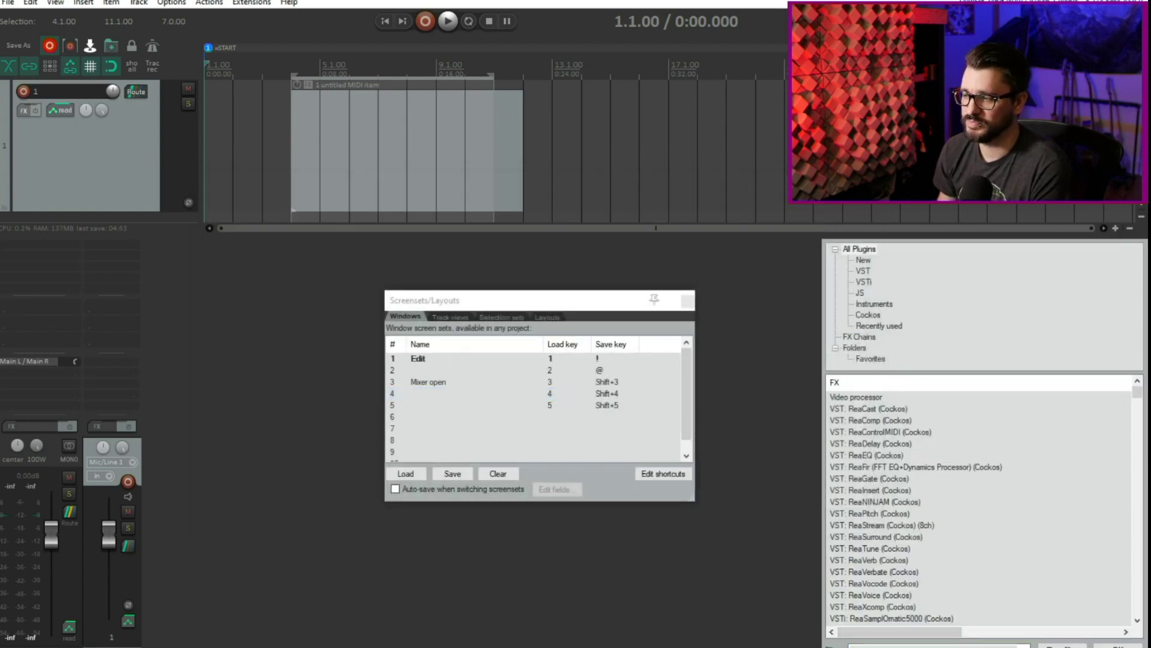
# Try docking the FX browser beside the arrange view, with the arrange area made taller and the browser wider.
pyautogui.moveTo(1000, 314); pyautogui.dragTo(1143, 339)
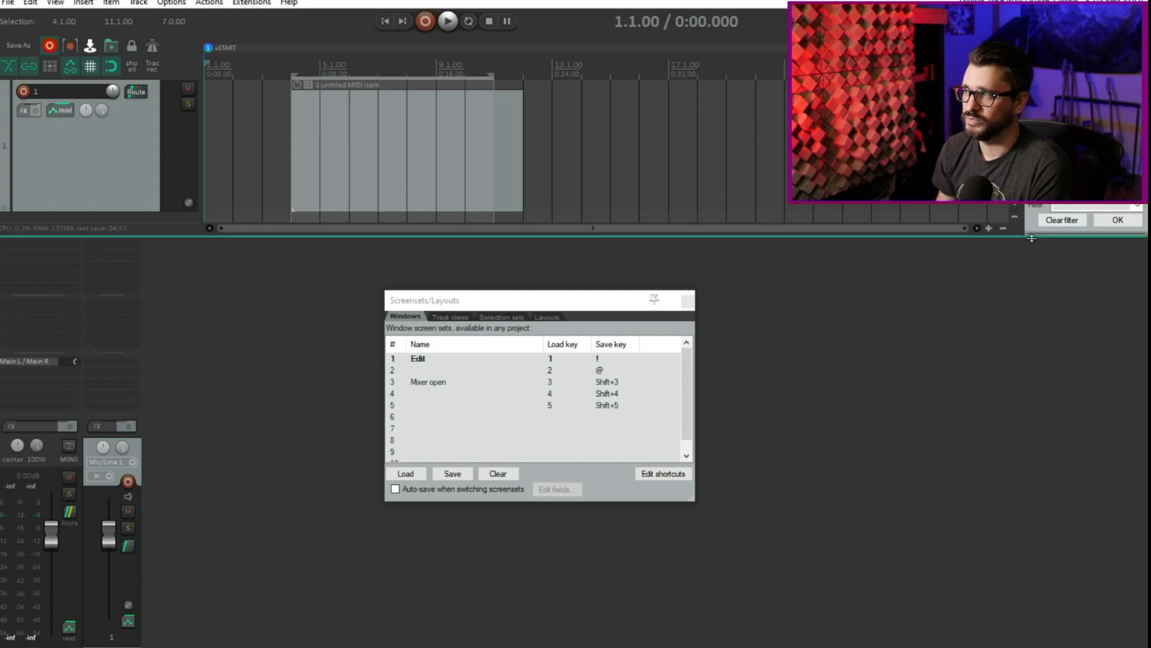
pyautogui.moveTo(1031, 235); pyautogui.dragTo(1031, 414)
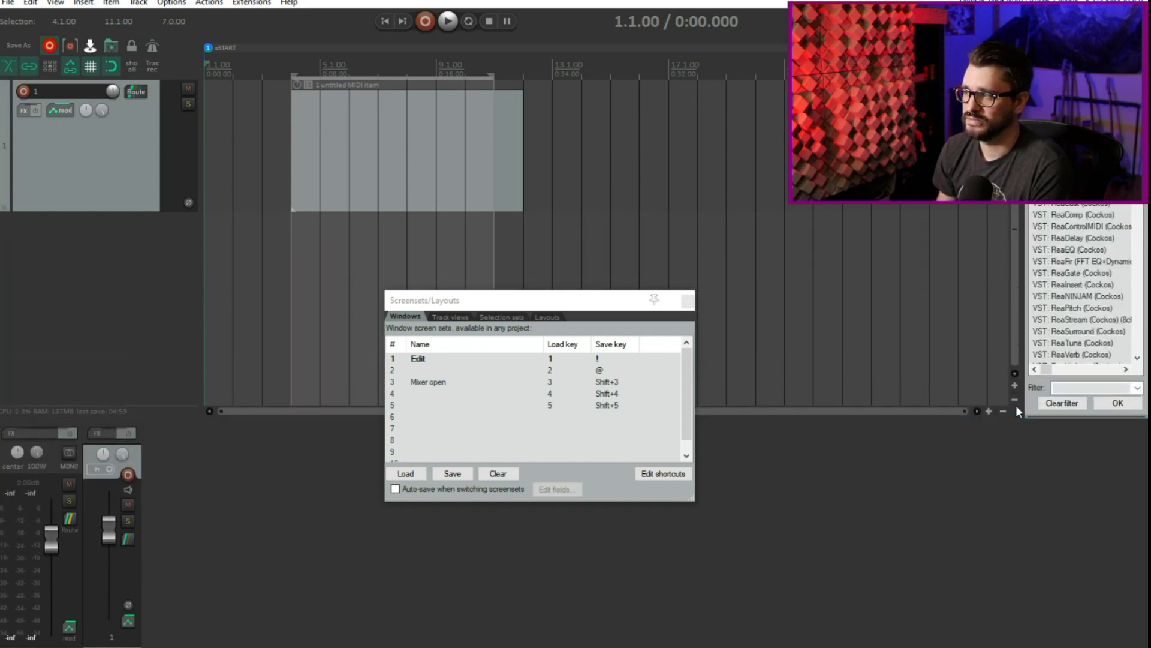
pyautogui.moveTo(919, 393); pyautogui.dragTo(924, 364)
pyautogui.rightClick(948, 393)
pyautogui.click(926, 413)
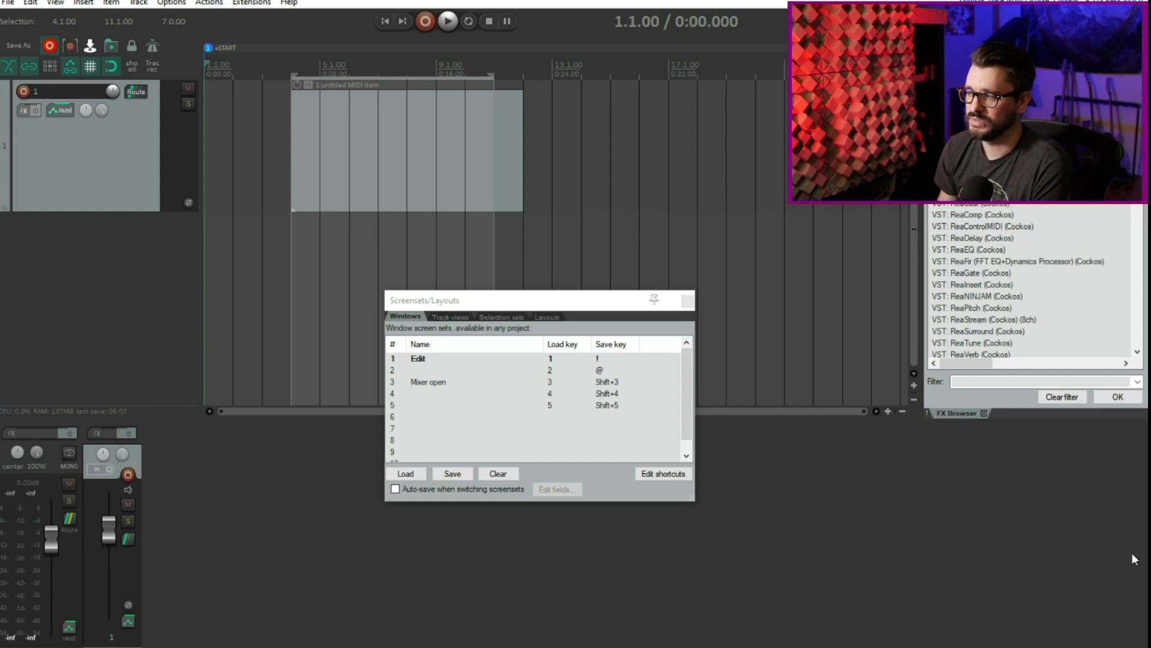
# Move the FX browser into the docker beside the Mixer and enlarge that docker's height up to track 1's lower edge.
pyautogui.moveTo(1089, 570); pyautogui.dragTo(1147, 561)
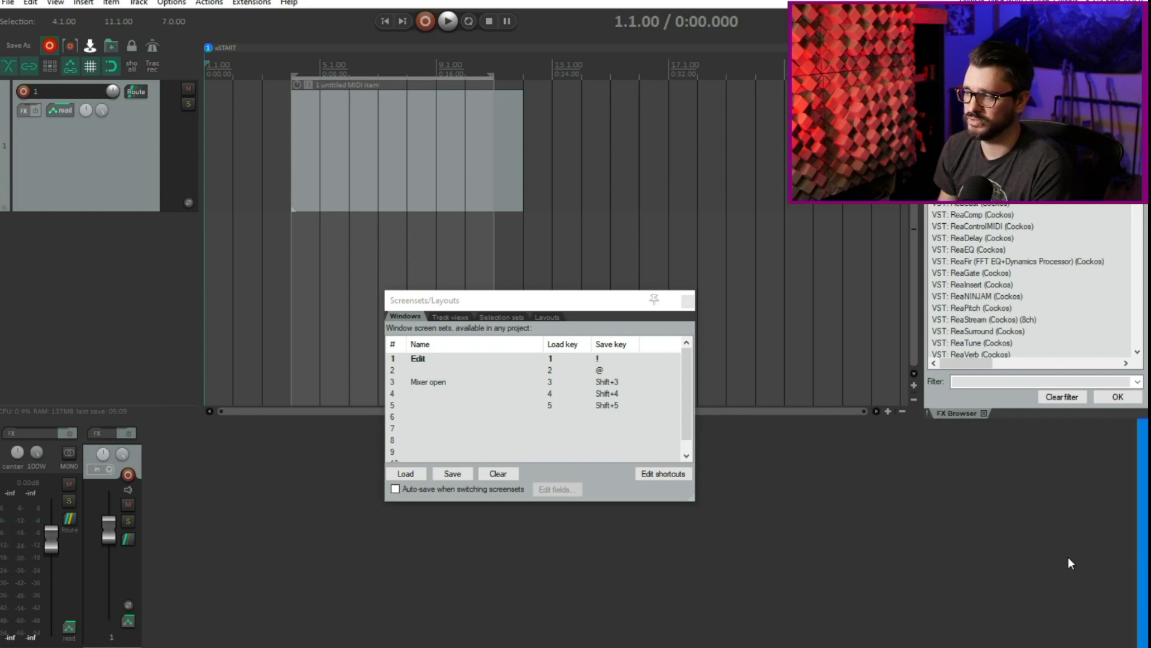
pyautogui.moveTo(1068, 558); pyautogui.dragTo(1068, 557)
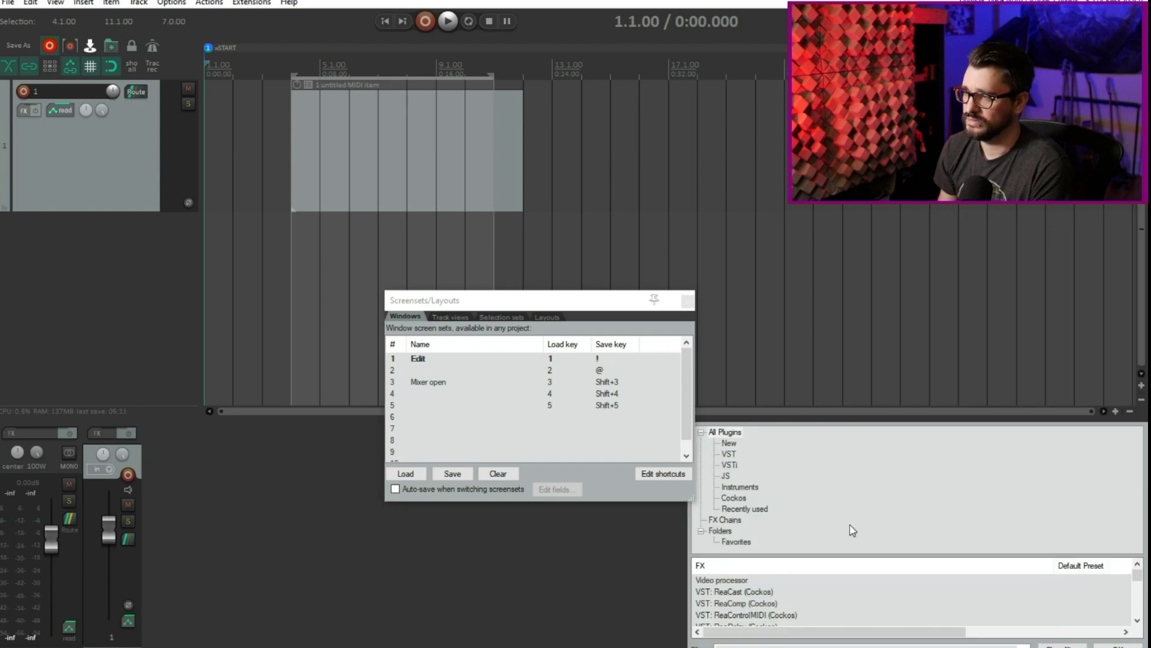
pyautogui.moveTo(730, 420); pyautogui.dragTo(746, 245)
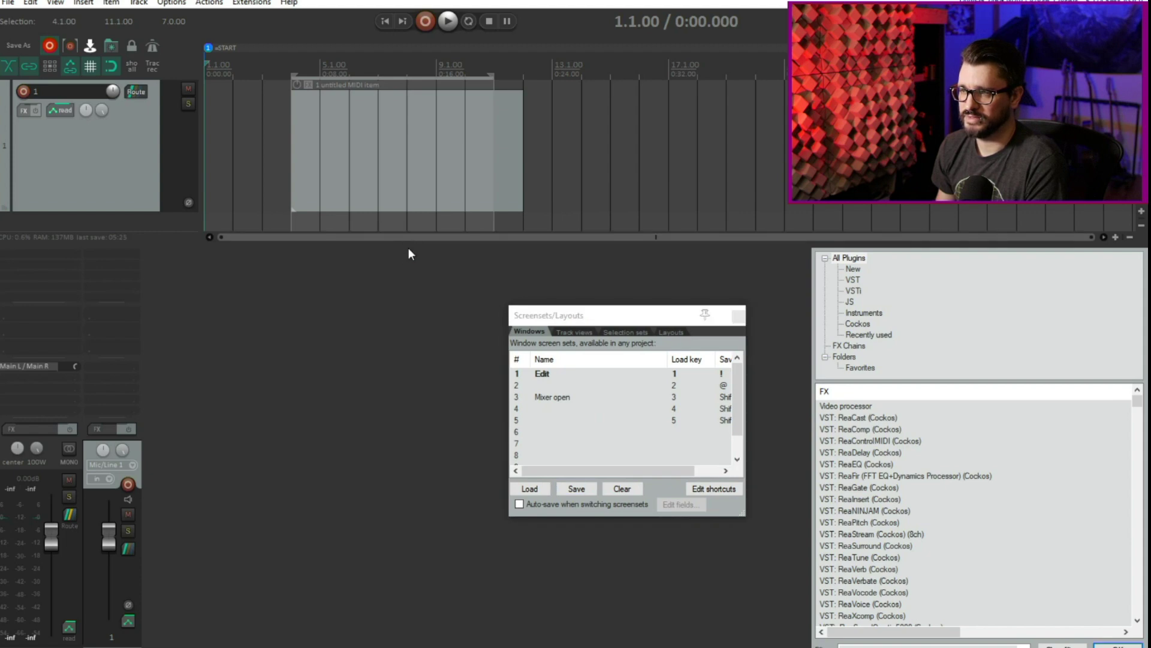
pyautogui.click(408, 247)
pyautogui.moveTo(408, 246); pyautogui.dragTo(408, 214)
pyautogui.moveTo(634, 314); pyautogui.dragTo(540, 279)
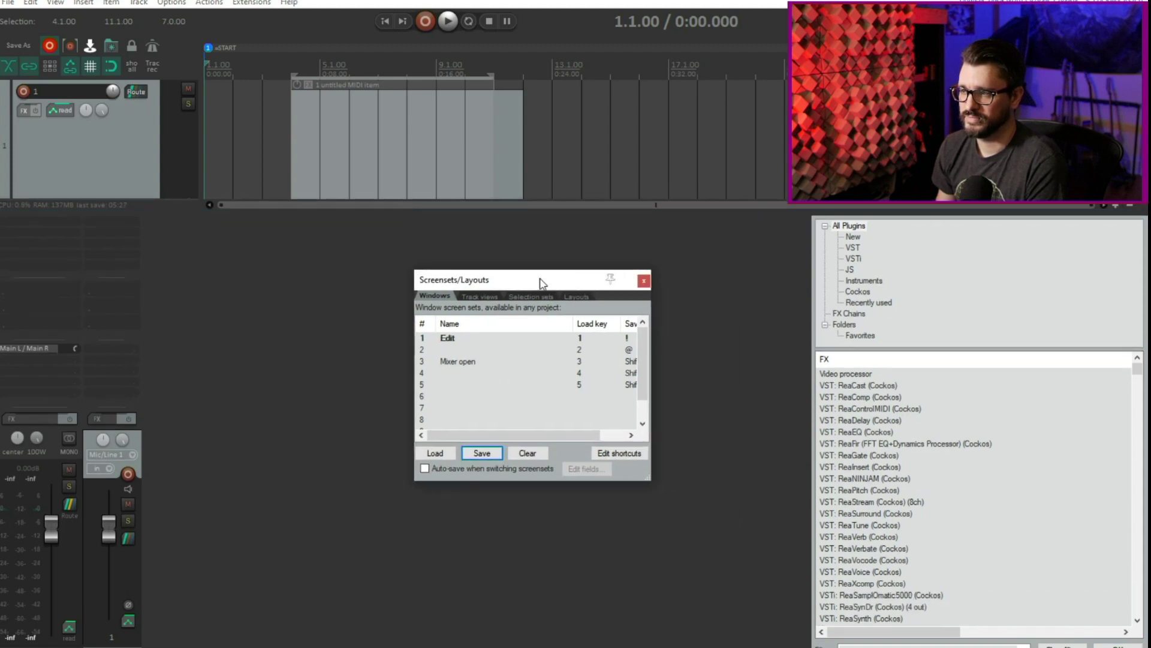
# Overwrite windows screenset #3, Mixer open, with the current layout, keeping all items and Mixer as last focus.
pyautogui.click(474, 361)
pyautogui.click(482, 453)
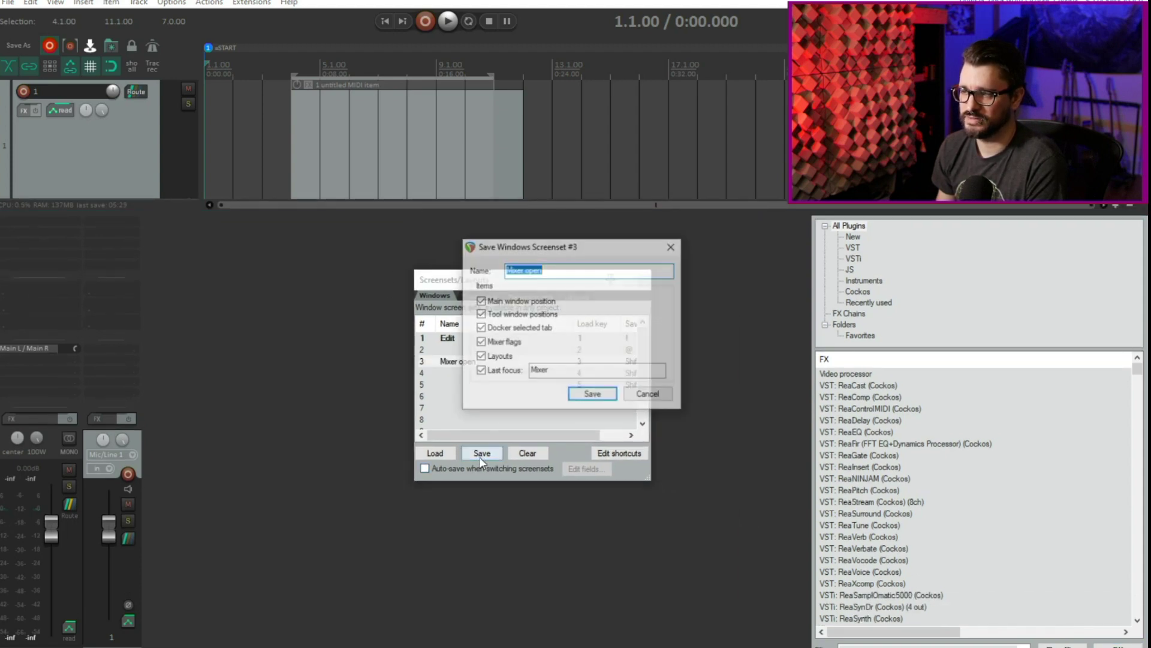
pyautogui.click(593, 393)
pyautogui.click(145, 452)
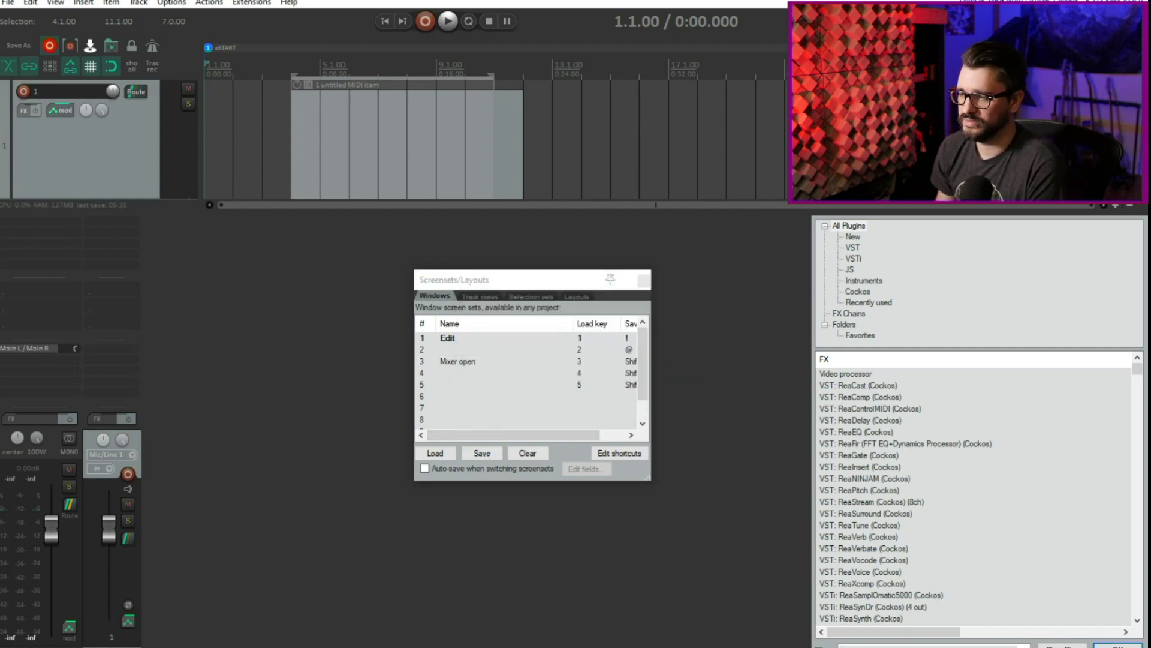
# Undock the FX browser and the Mixer into floating windows and move the Mixer in front of the FX browser.
pyautogui.rightClick(843, 639)
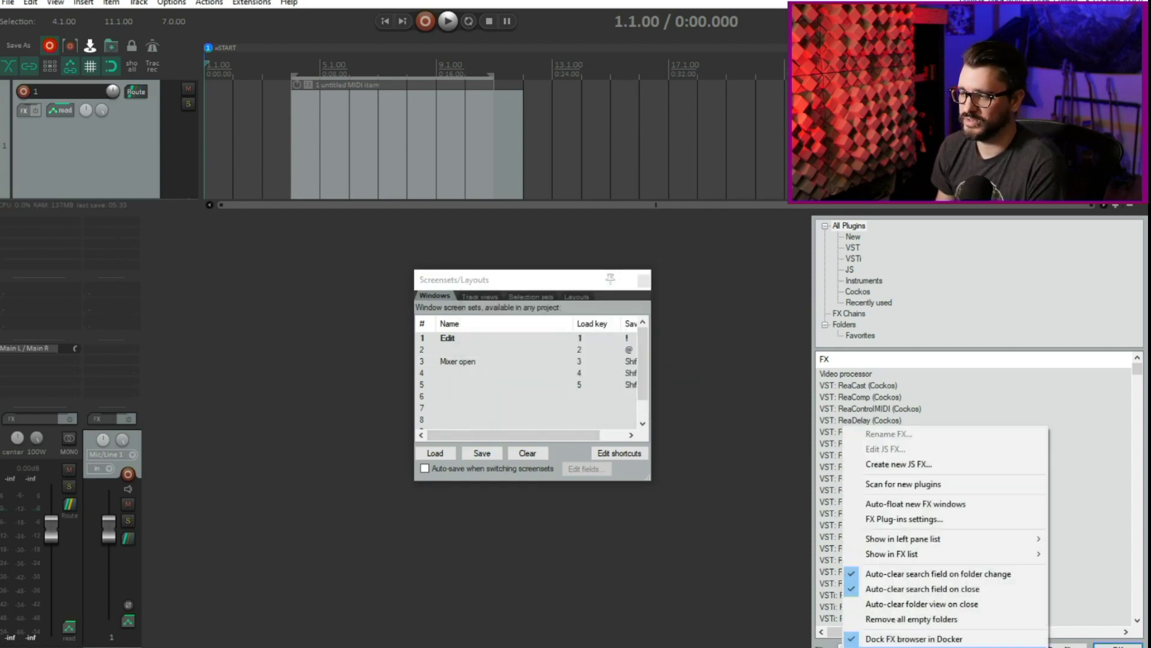
pyautogui.click(879, 639)
pyautogui.rightClick(18, 623)
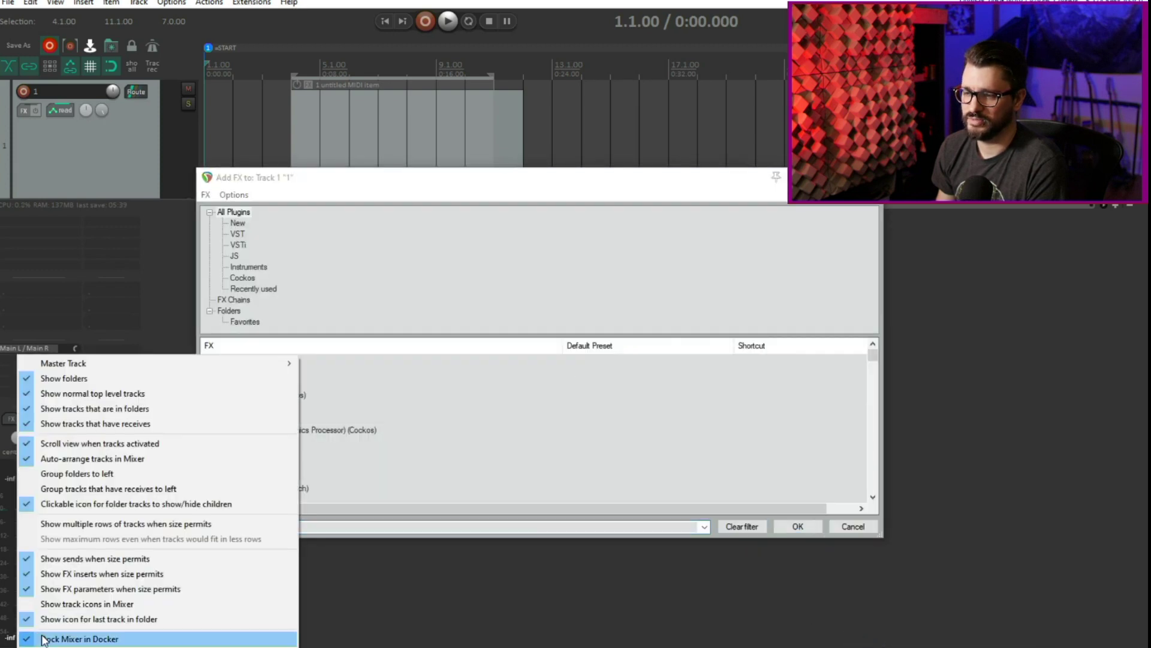
pyautogui.click(70, 640)
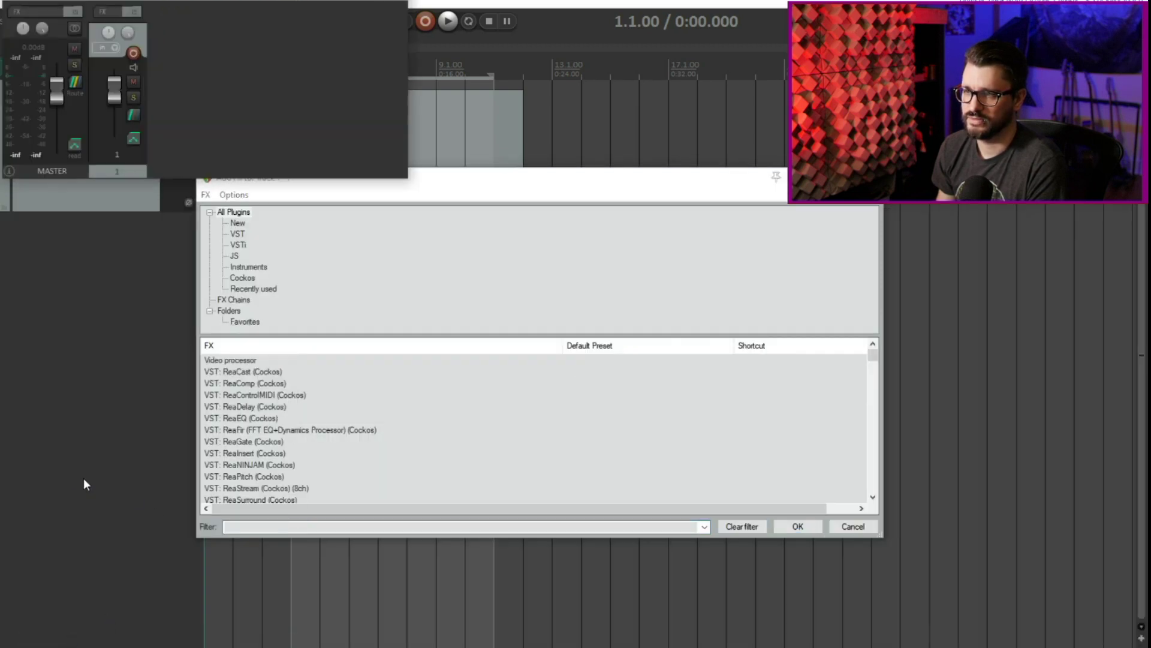
pyautogui.moveTo(273, 1); pyautogui.dragTo(409, 307)
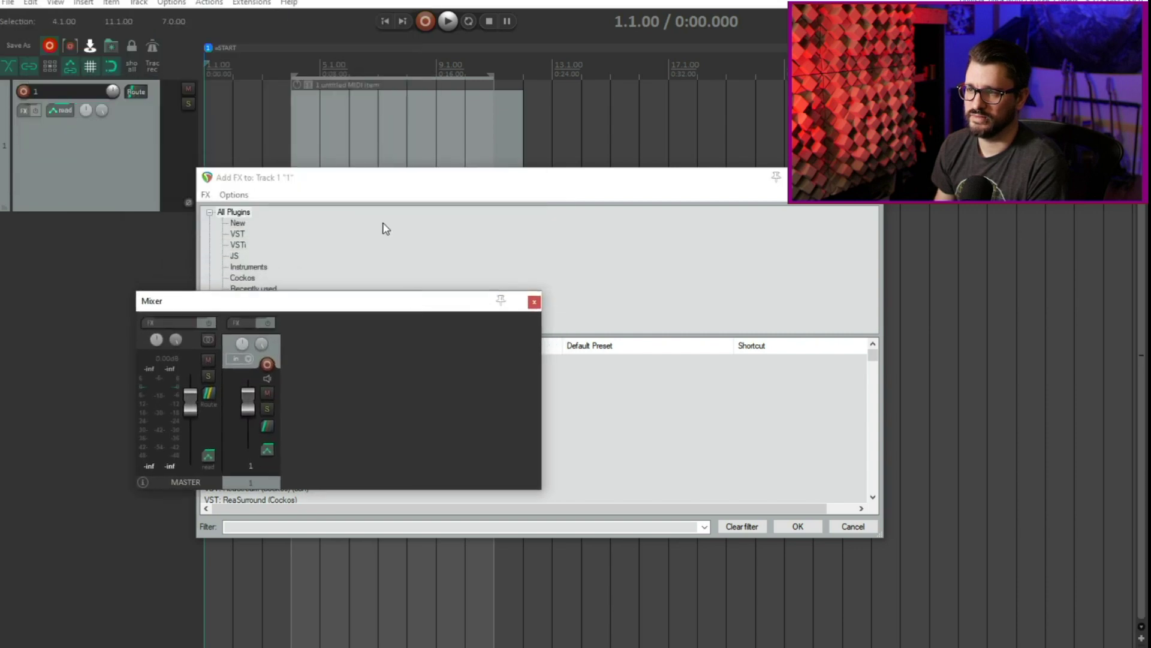
pyautogui.moveTo(328, 310); pyautogui.dragTo(362, 277)
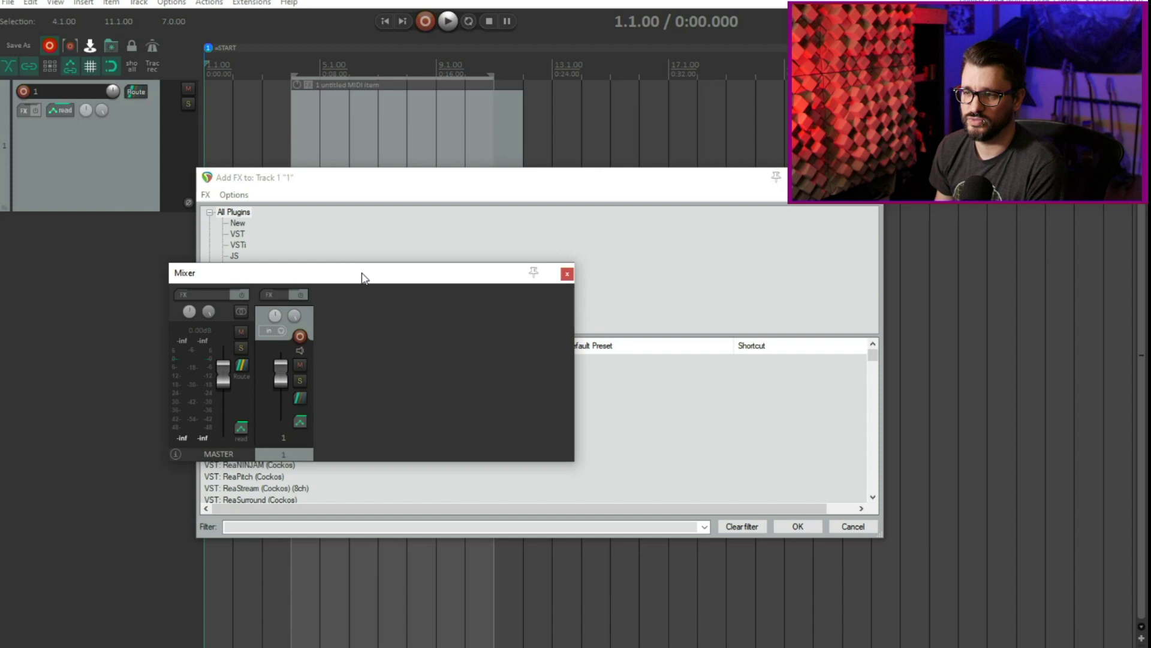
pyautogui.moveTo(362, 277); pyautogui.dragTo(296, 242)
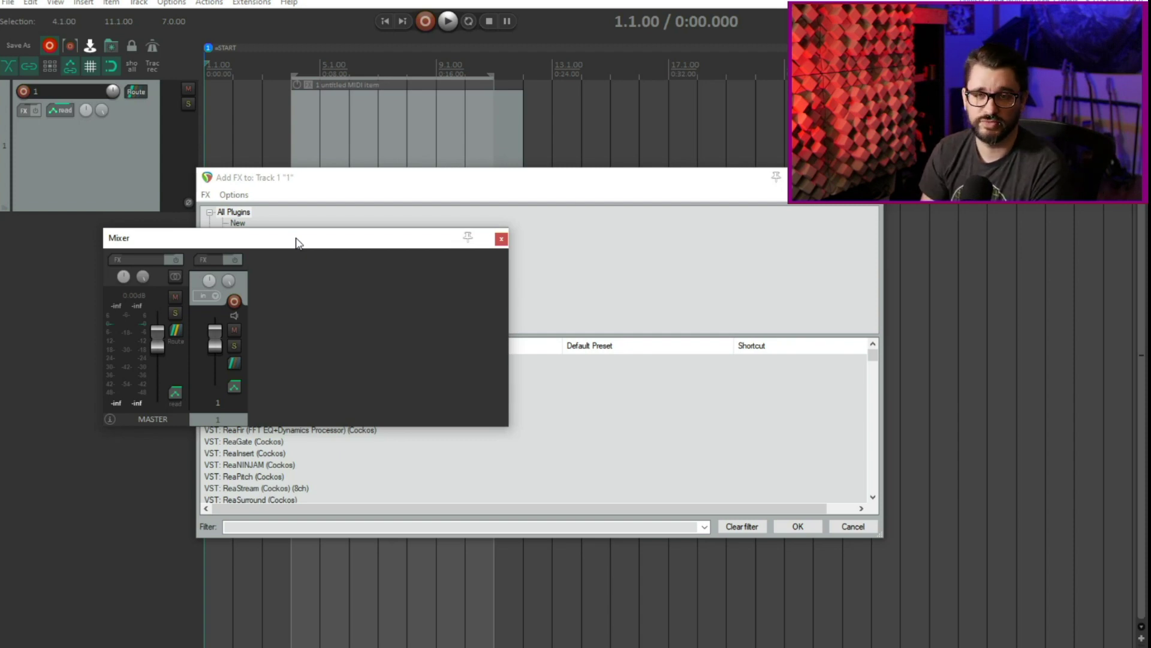
pyautogui.moveTo(296, 242); pyautogui.dragTo(329, 325)
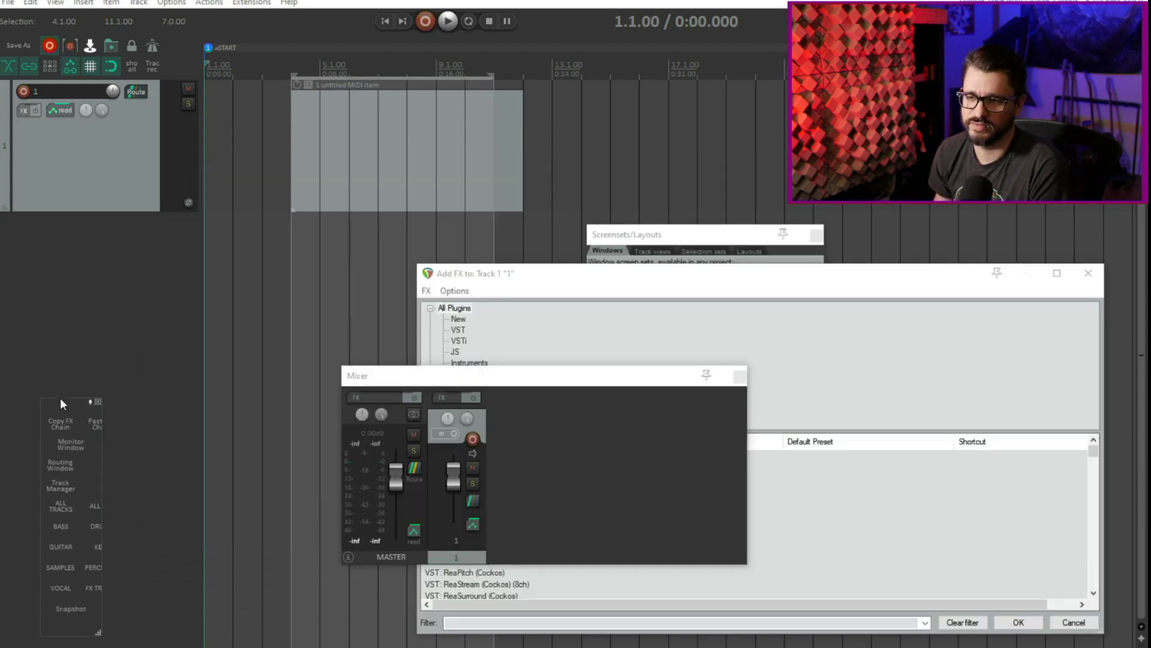
# Place the floating toolbar with the Copy FX Chain button along the screen's left edge and stretch it into a full-height single column.
pyautogui.click(30, 37)
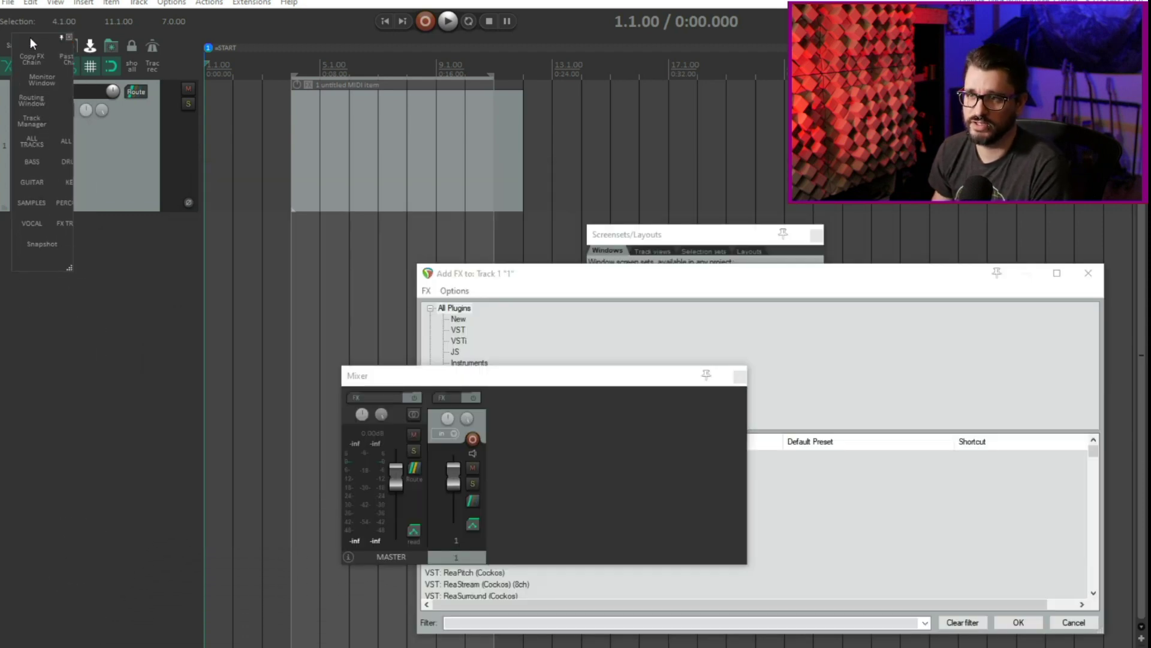
pyautogui.moveTo(30, 37); pyautogui.dragTo(17, 0)
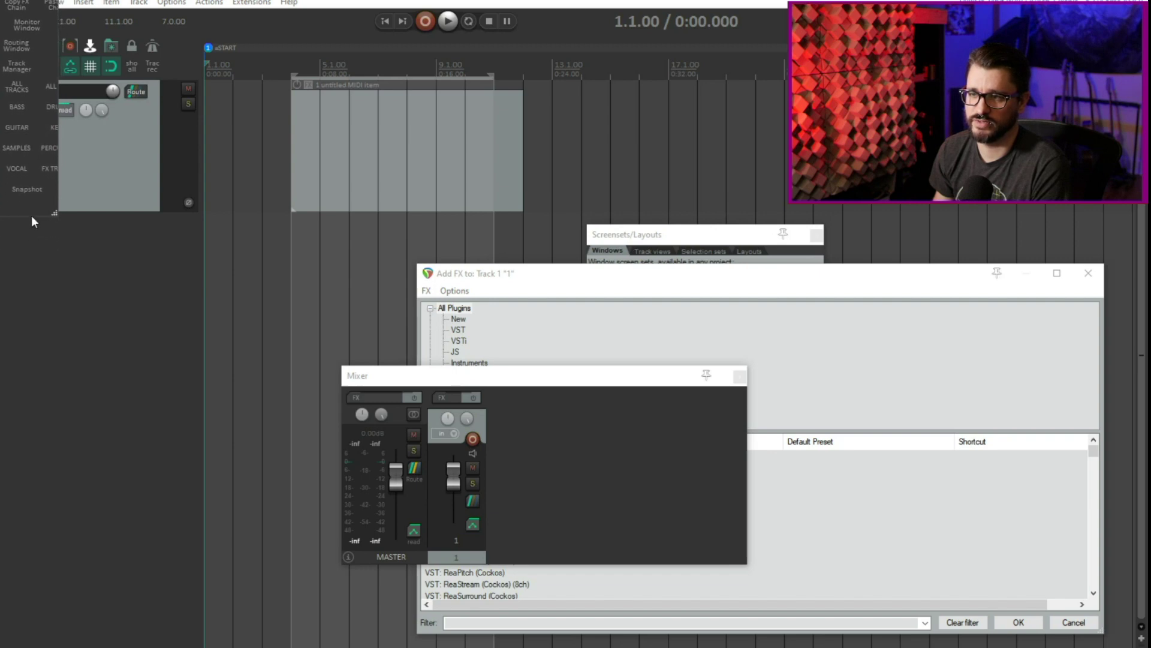
pyautogui.moveTo(44, 211); pyautogui.dragTo(45, 632)
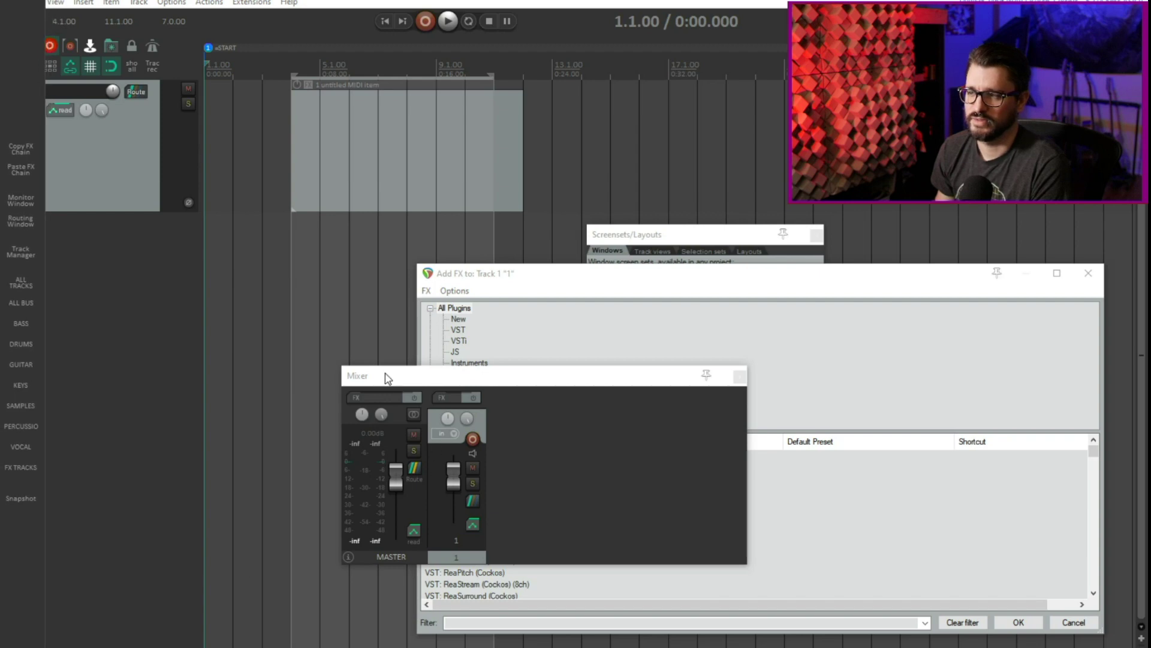
# Enlarge the Mixer over the arrange view beside the toolbar and fit the FX browser as a narrow, full-height column at the opposite edge.
pyautogui.moveTo(385, 376); pyautogui.dragTo(90, 0)
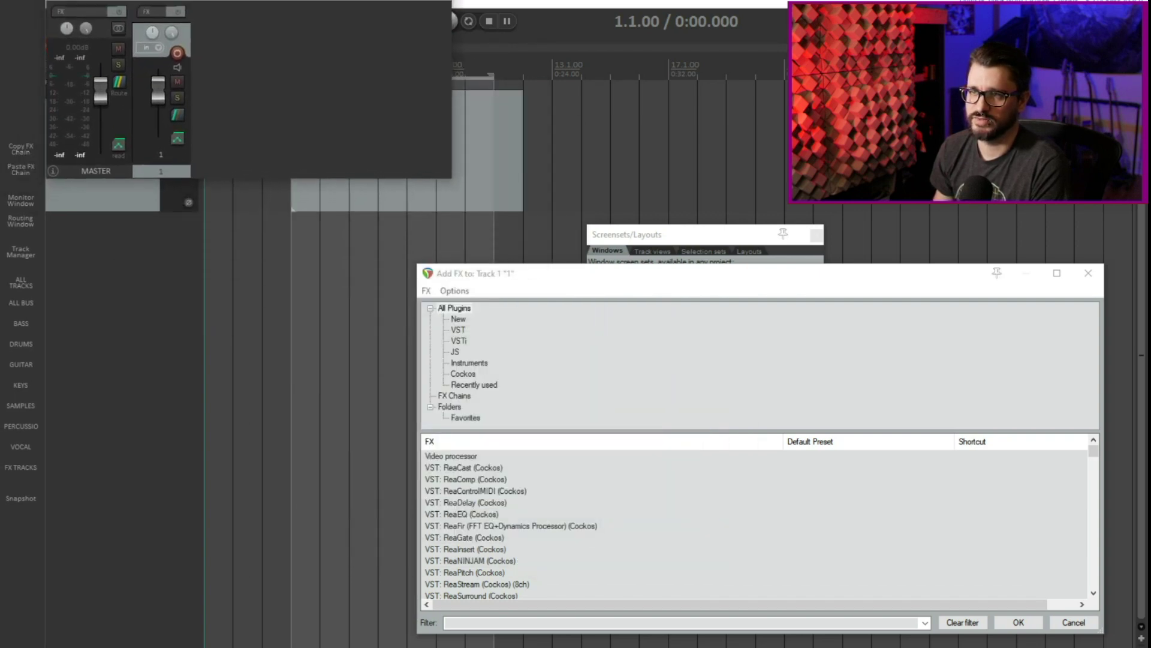
pyautogui.moveTo(257, 1); pyautogui.dragTo(257, 2)
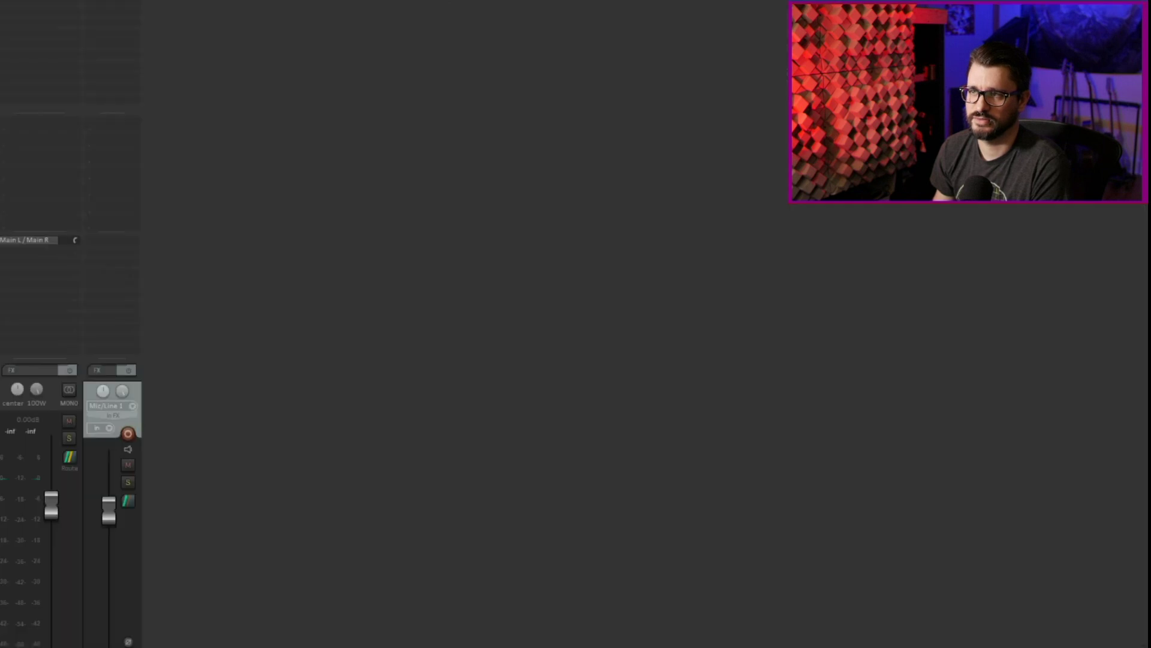
pyautogui.moveTo(2, 2); pyautogui.dragTo(87, 0)
pyautogui.moveTo(416, 178); pyautogui.dragTo(498, 647)
pyautogui.moveTo(535, 572); pyautogui.dragTo(809, 520)
pyautogui.moveTo(882, 268); pyautogui.dragTo(925, 0)
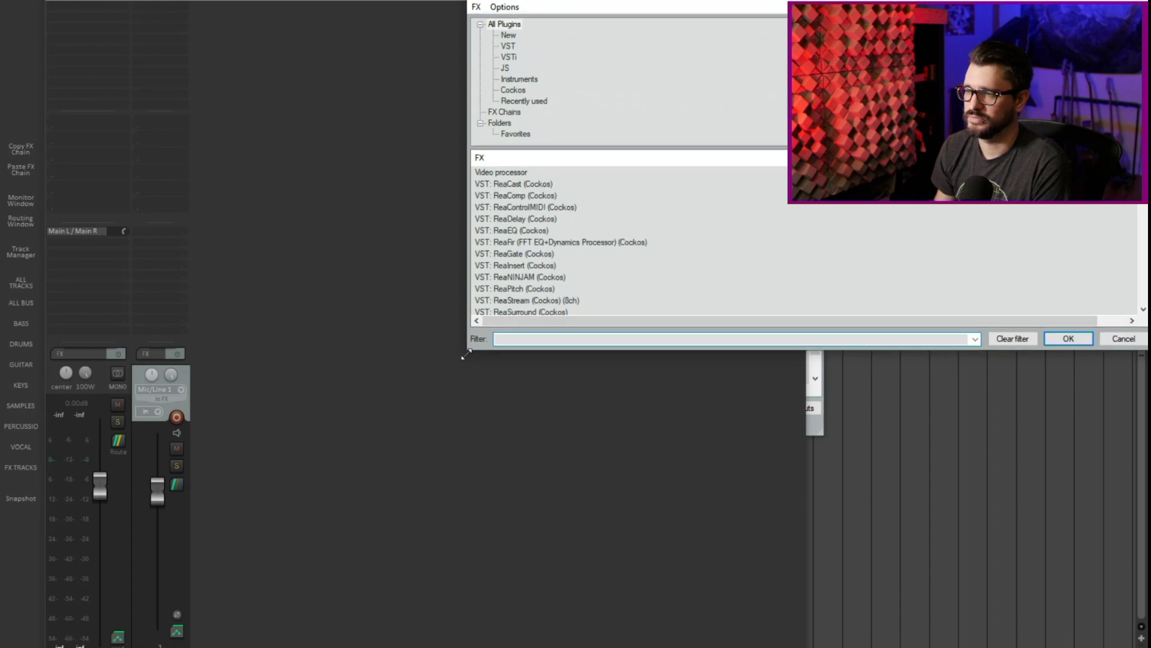
pyautogui.moveTo(466, 354); pyautogui.dragTo(955, 647)
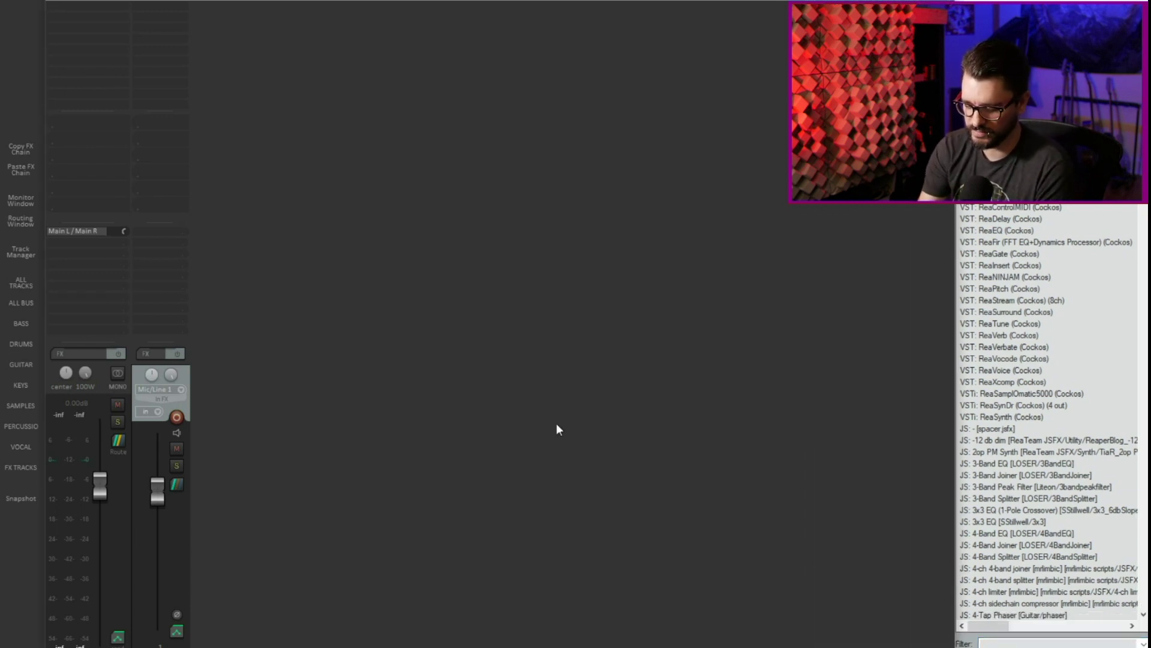
# Save the layout as windows screenset #2 named Big mixer, keeping all items and Mixer as last focus.
pyautogui.hotkey('shift', 'F8')
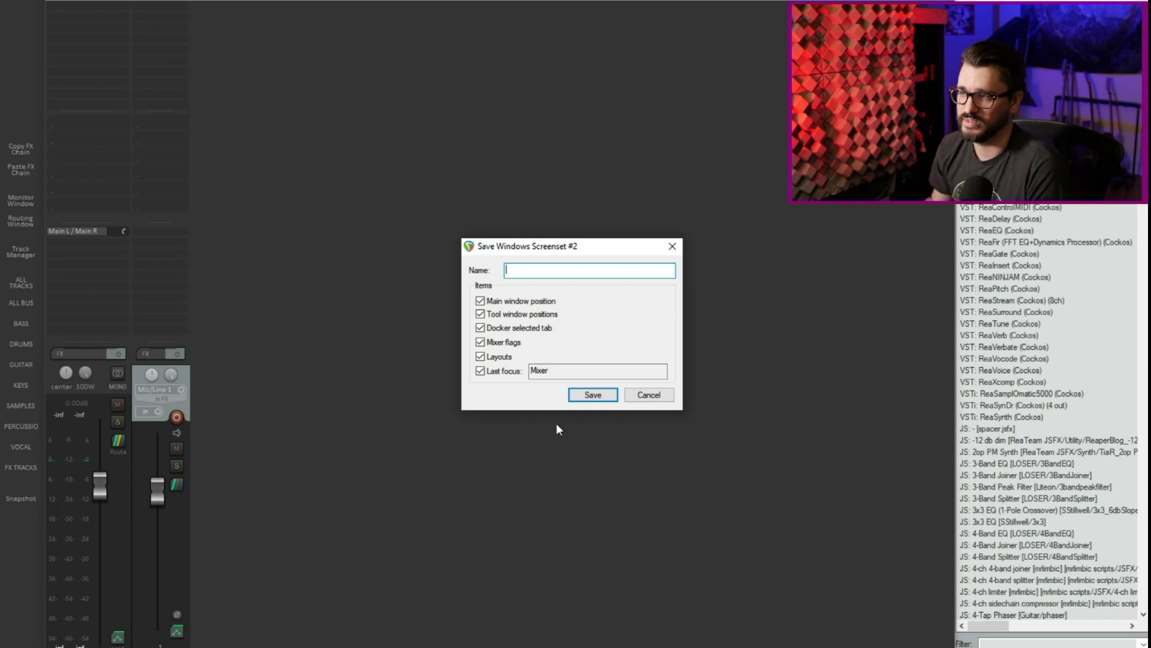
pyautogui.write('Big mixer')
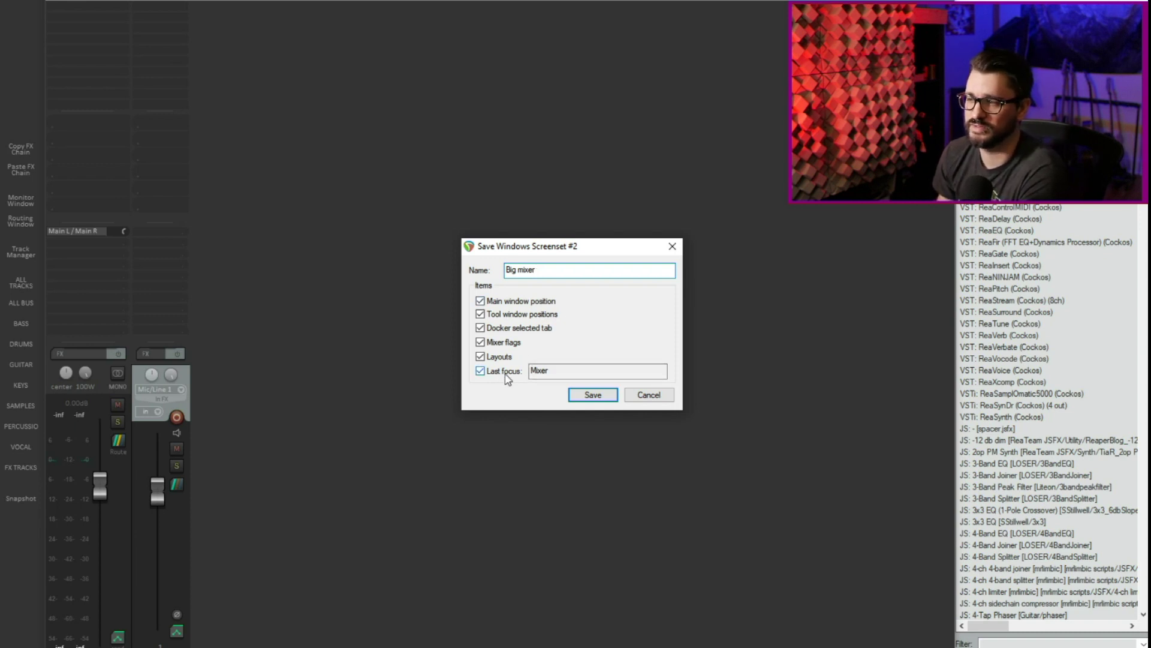
pyautogui.doubleClick(559, 371)
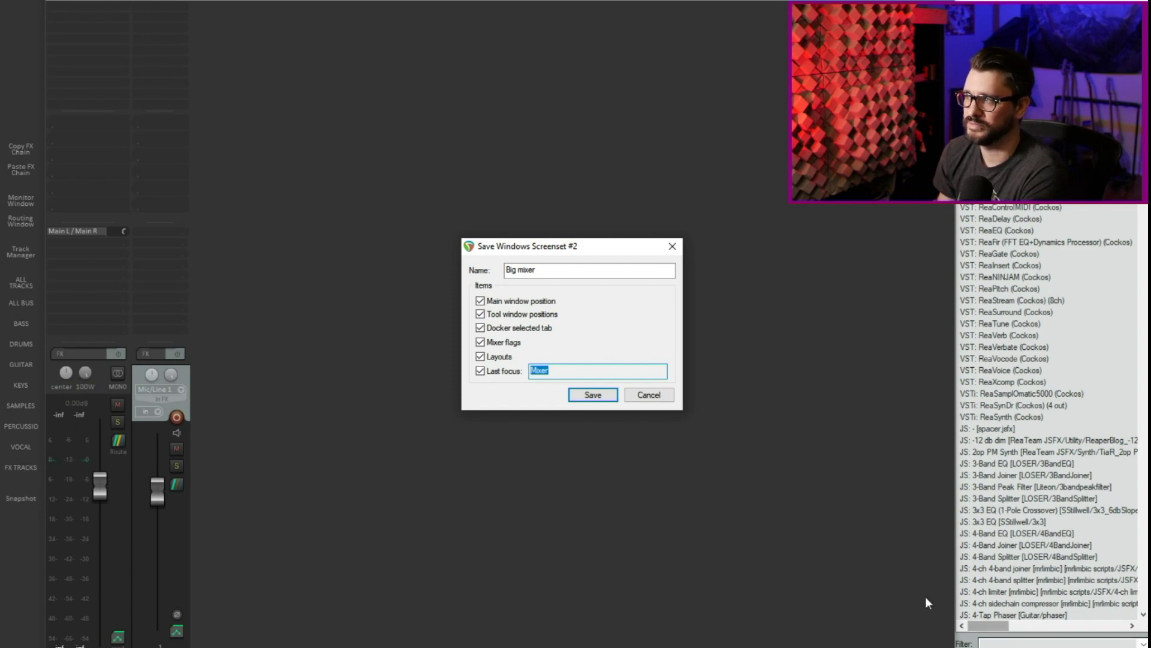
pyautogui.press('Return')
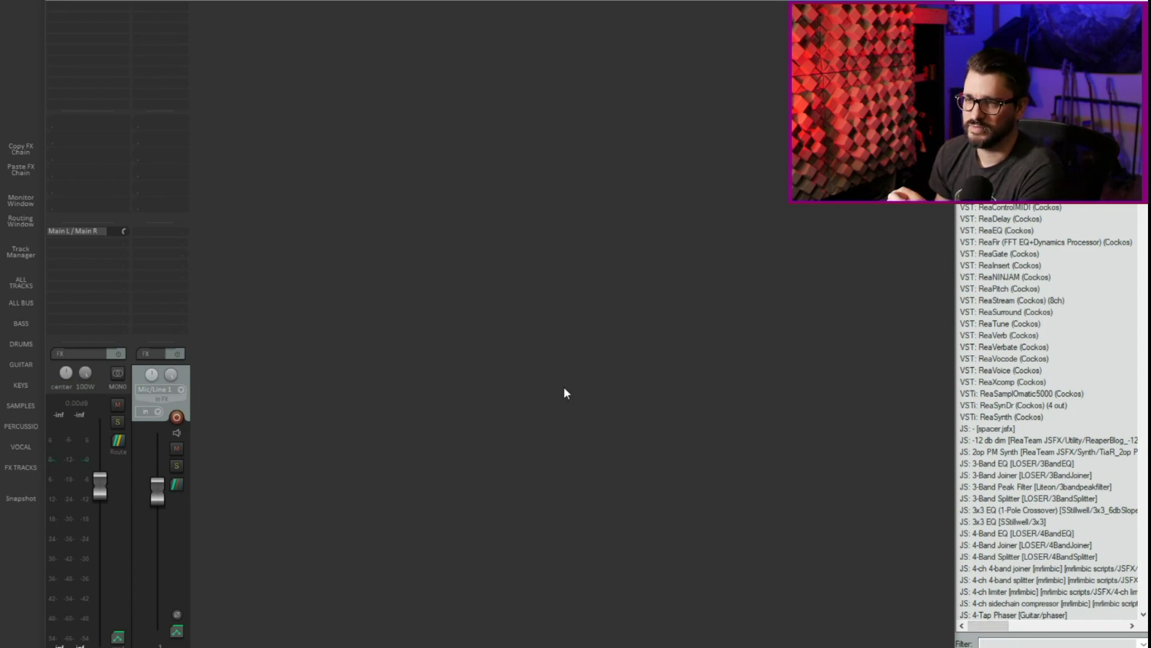
# Load windows screensets 1, 2, 3 and 4 in turn to switch between the layouts.
pyautogui.press('1')
pyautogui.press('2')
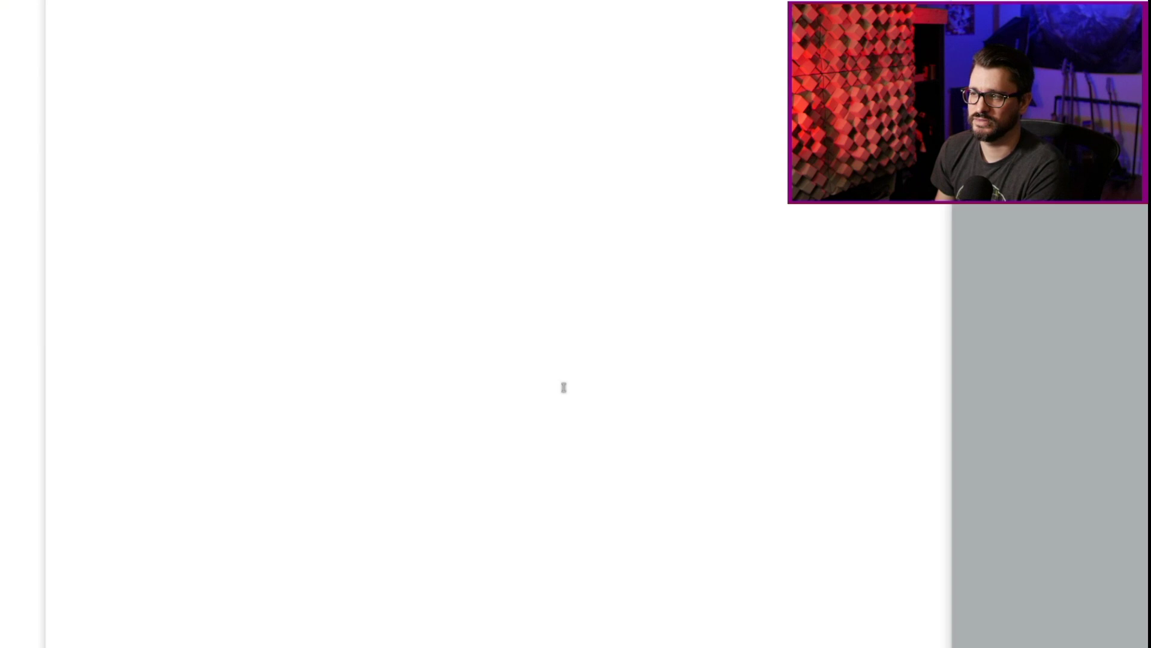
pyautogui.press('3')
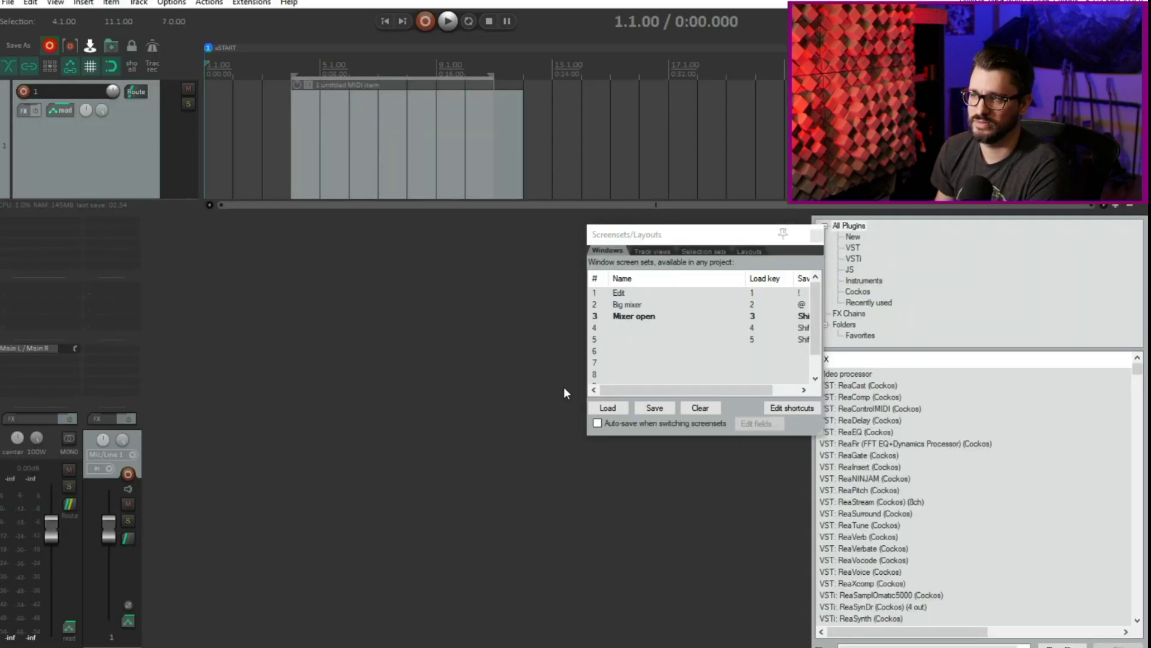
pyautogui.press('4')
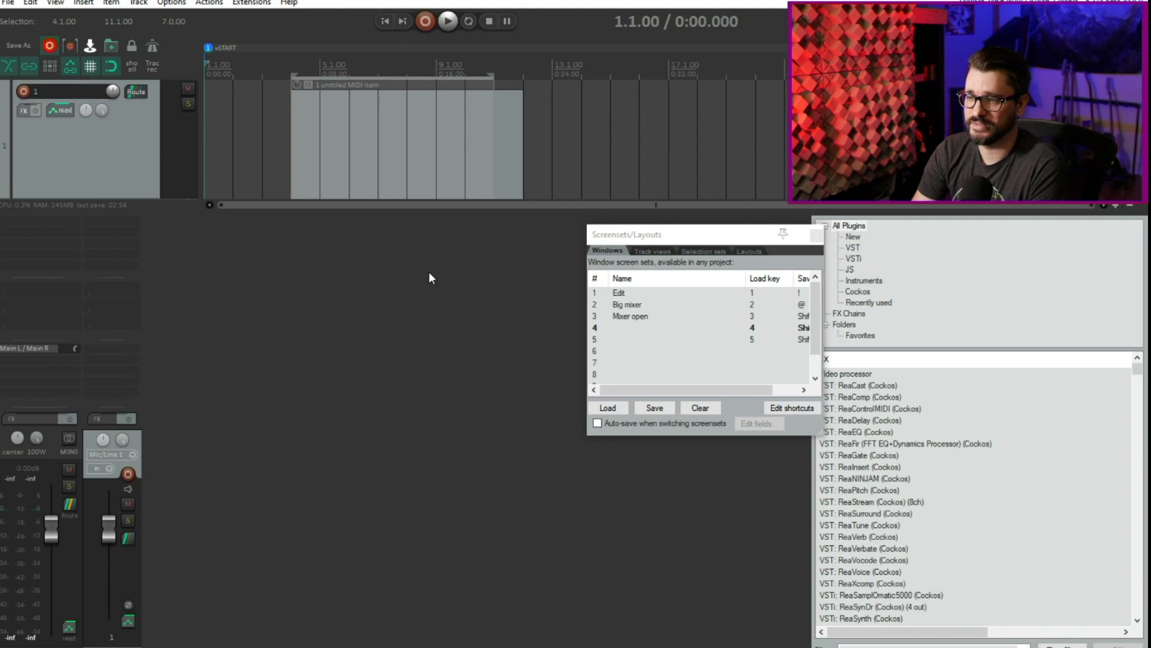
# Open the video window and dock it between the Mixer and the FX browser.
pyautogui.hotkey('ctrl', 'shift', 'v')
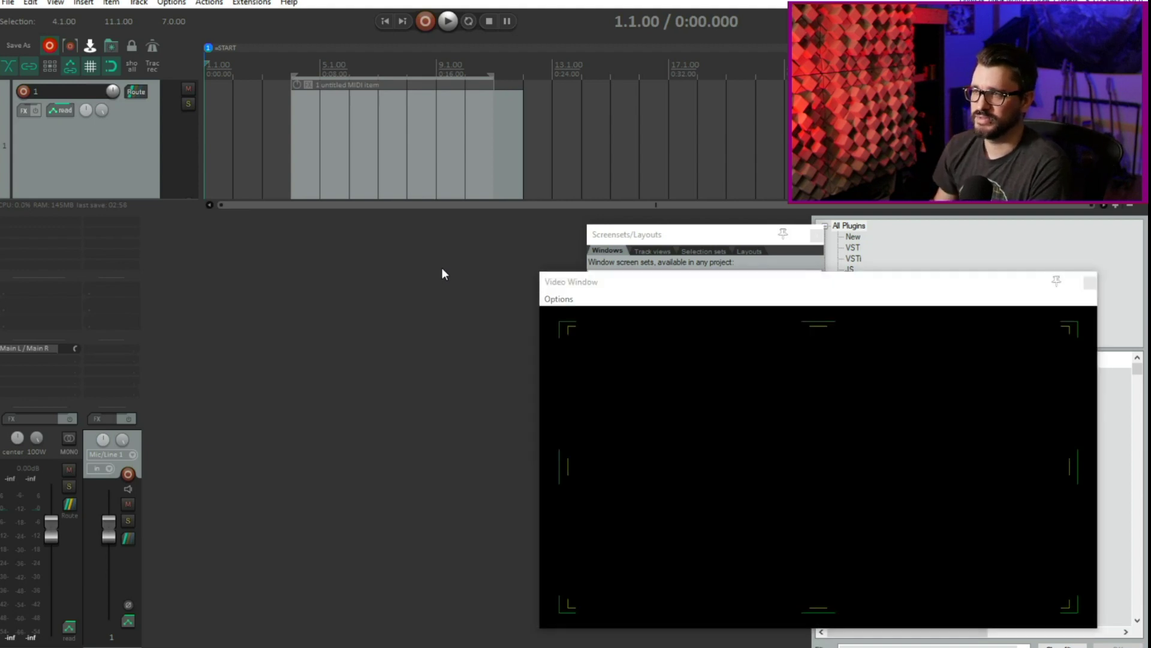
pyautogui.rightClick(512, 397)
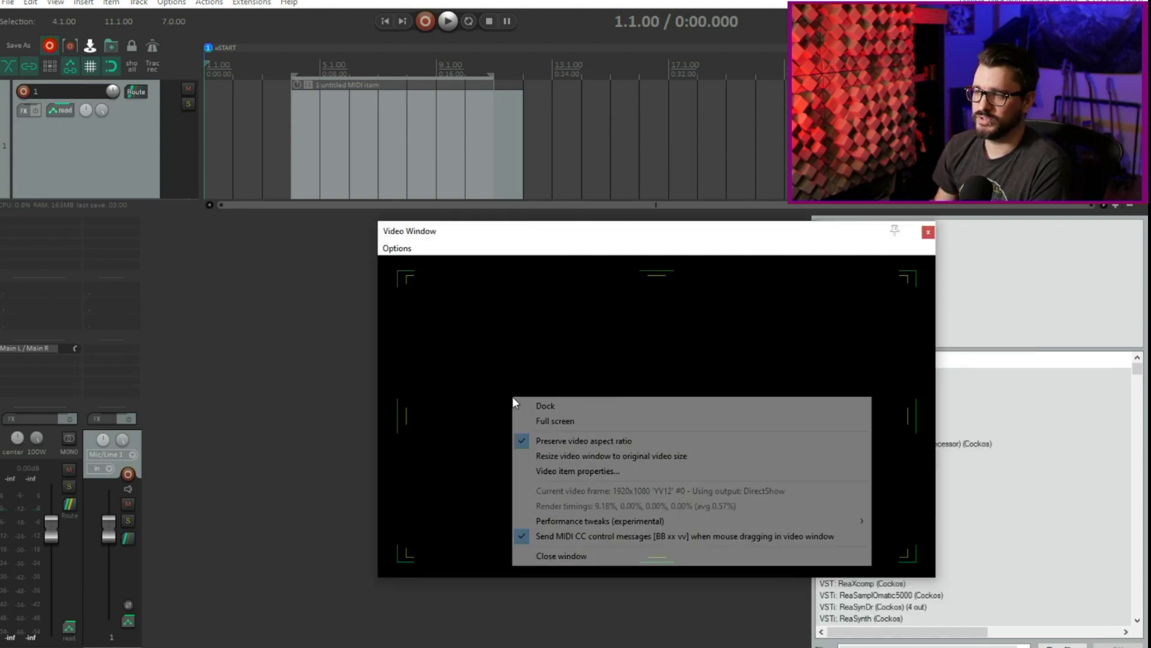
pyautogui.click(596, 551)
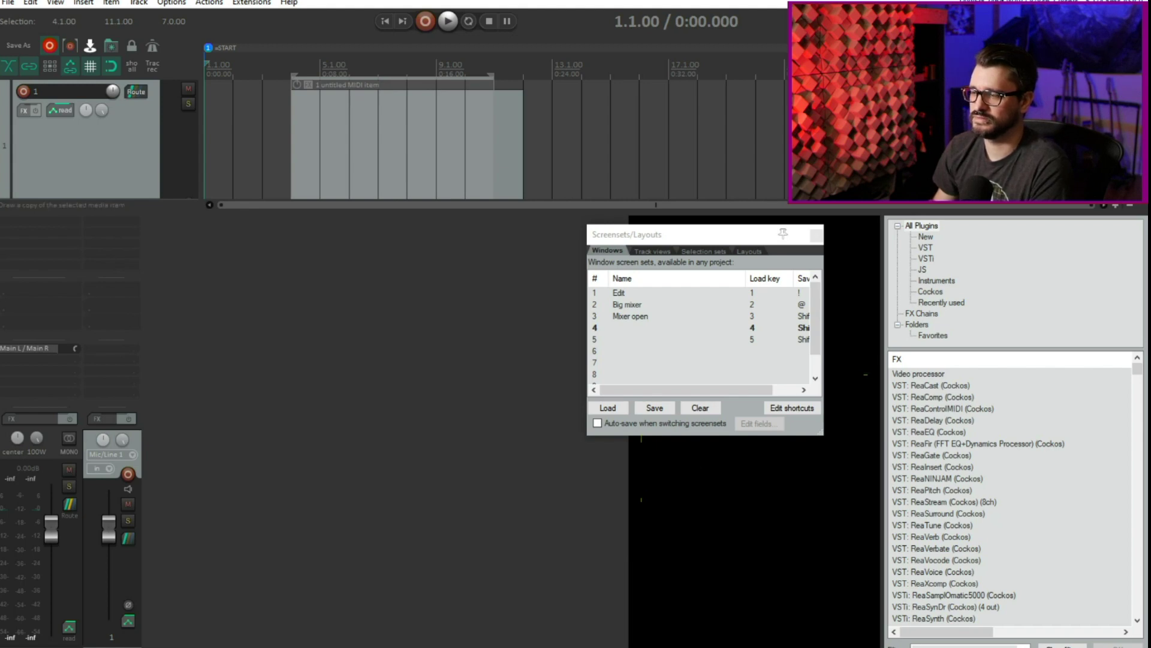
# Dock the video window across the area above the arrange view, make it taller, and enlarge the arrange view by shrinking the lower docker.
pyautogui.moveTo(840, 108); pyautogui.dragTo(840, 18)
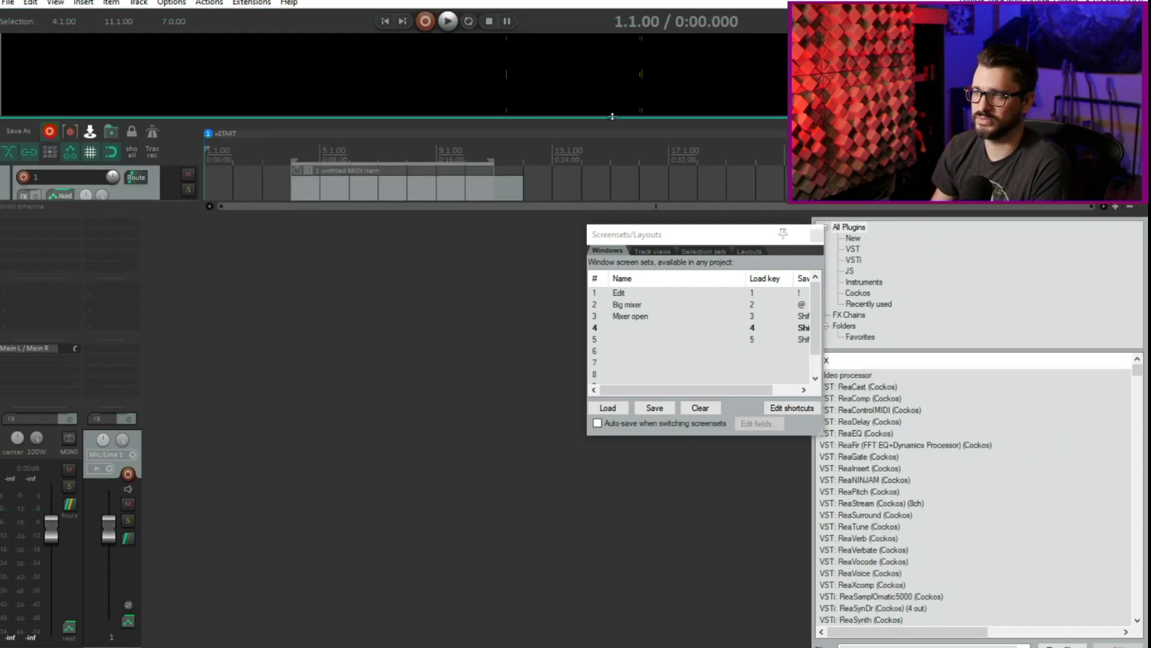
pyautogui.moveTo(612, 116); pyautogui.dragTo(612, 149)
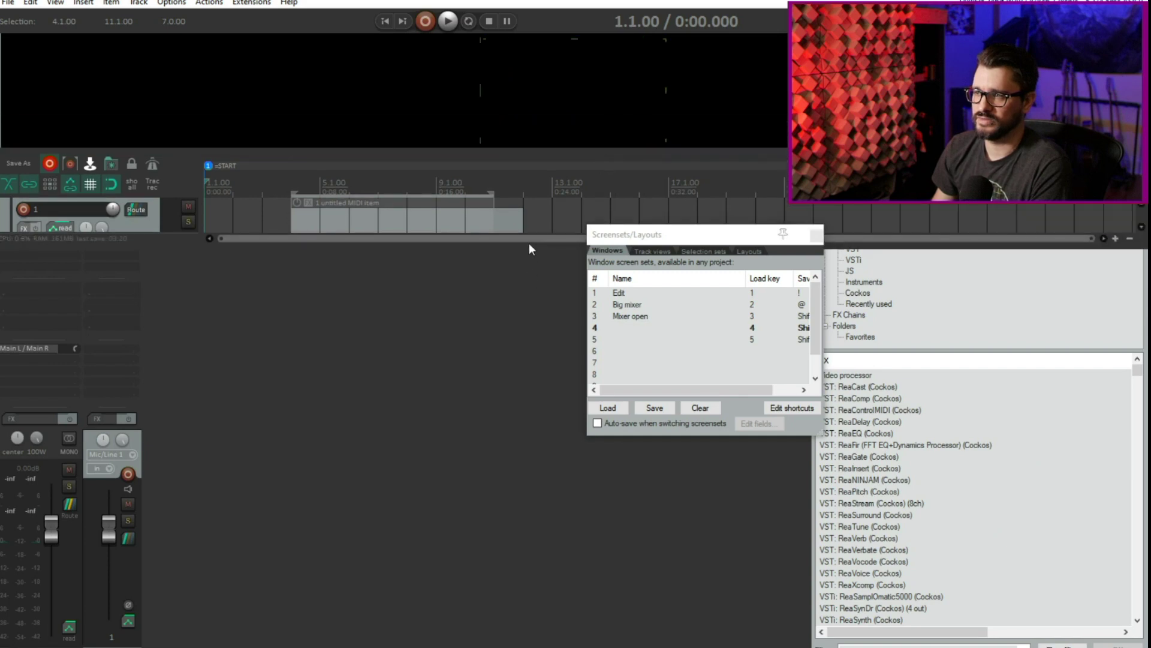
pyautogui.moveTo(527, 247); pyautogui.dragTo(521, 344)
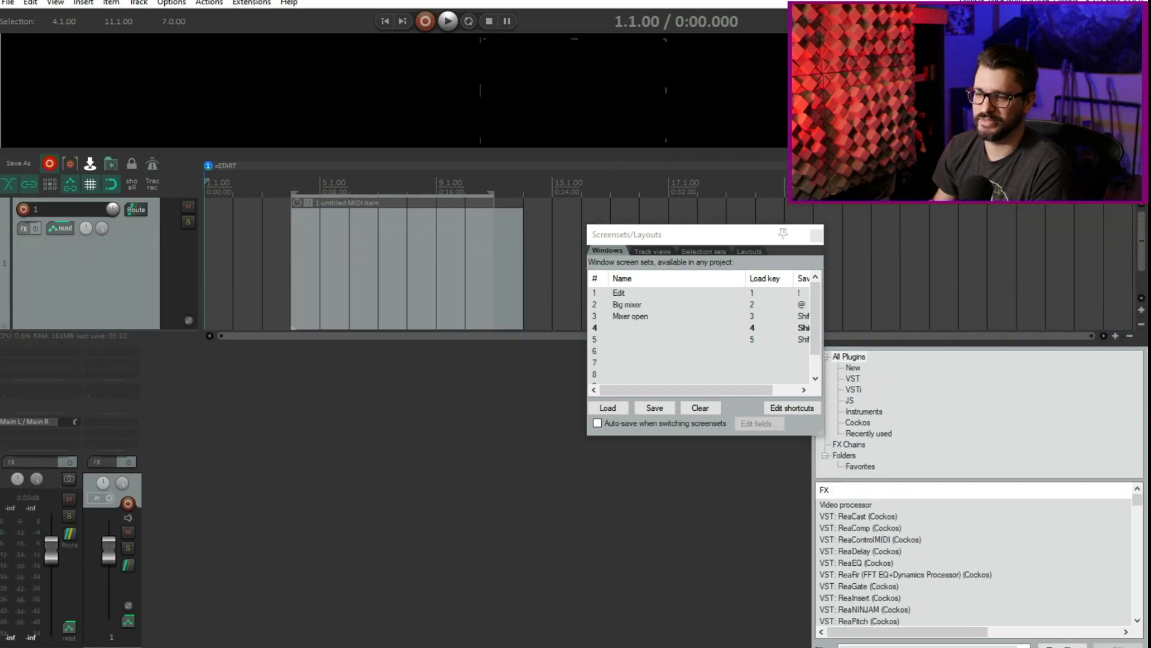
# Dock the Mixer and FX browser as tabs in one docker above the arrange view, next to the video window.
pyautogui.moveTo(27, 645); pyautogui.dragTo(18, 45)
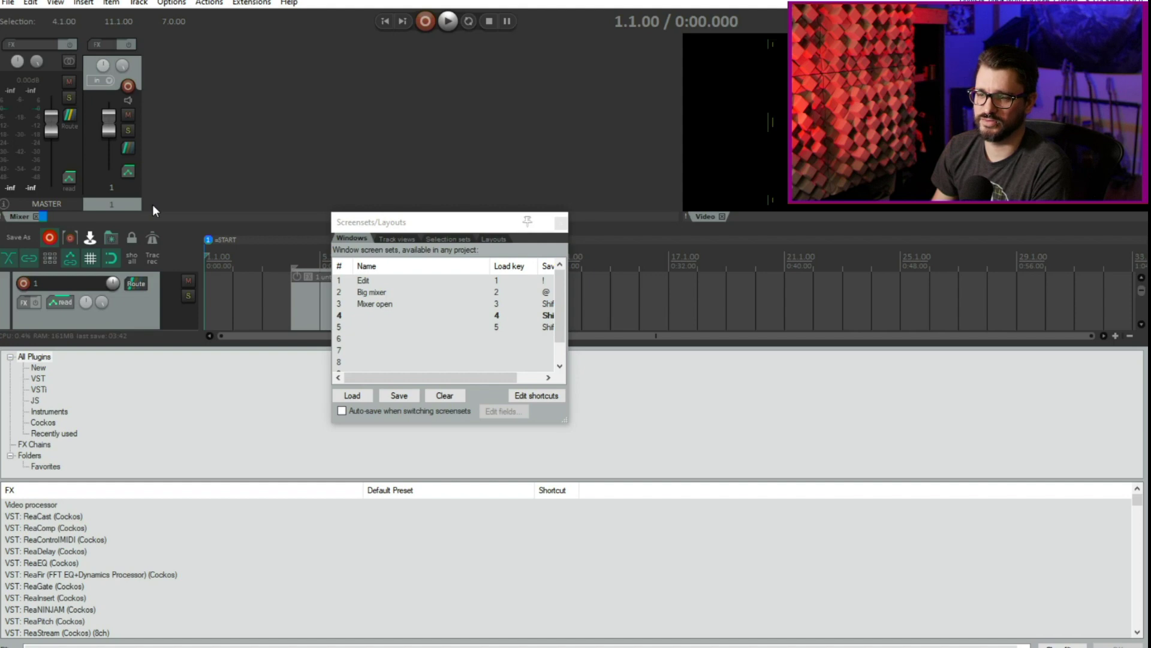
pyautogui.moveTo(152, 204); pyautogui.dragTo(152, 204)
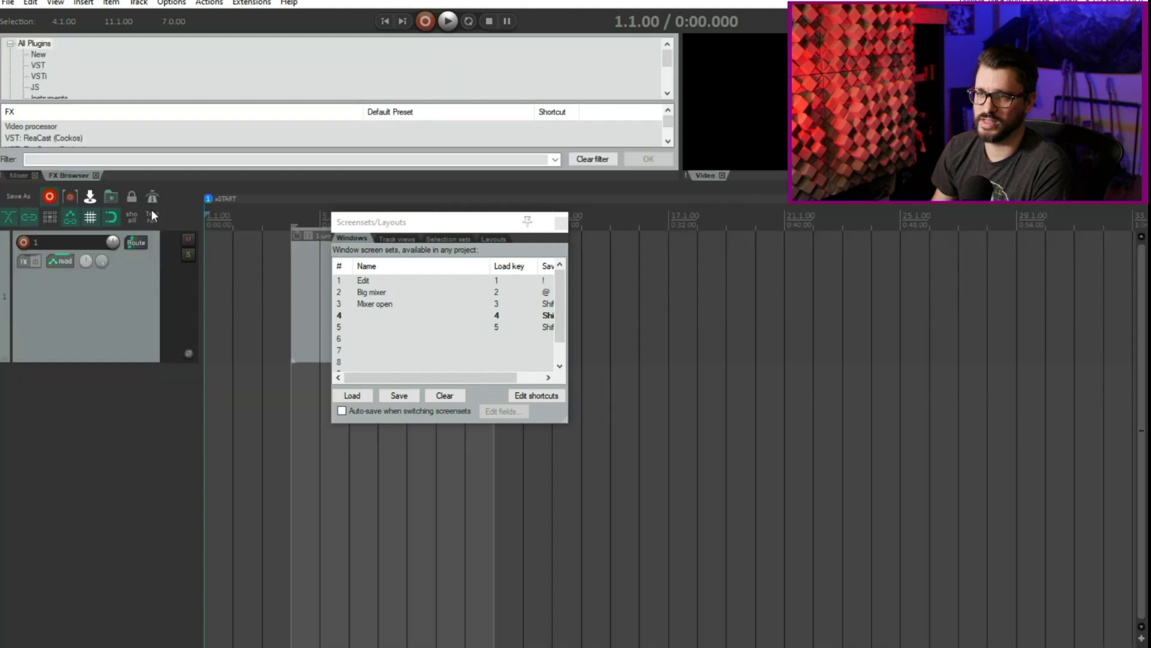
pyautogui.doubleClick(81, 102)
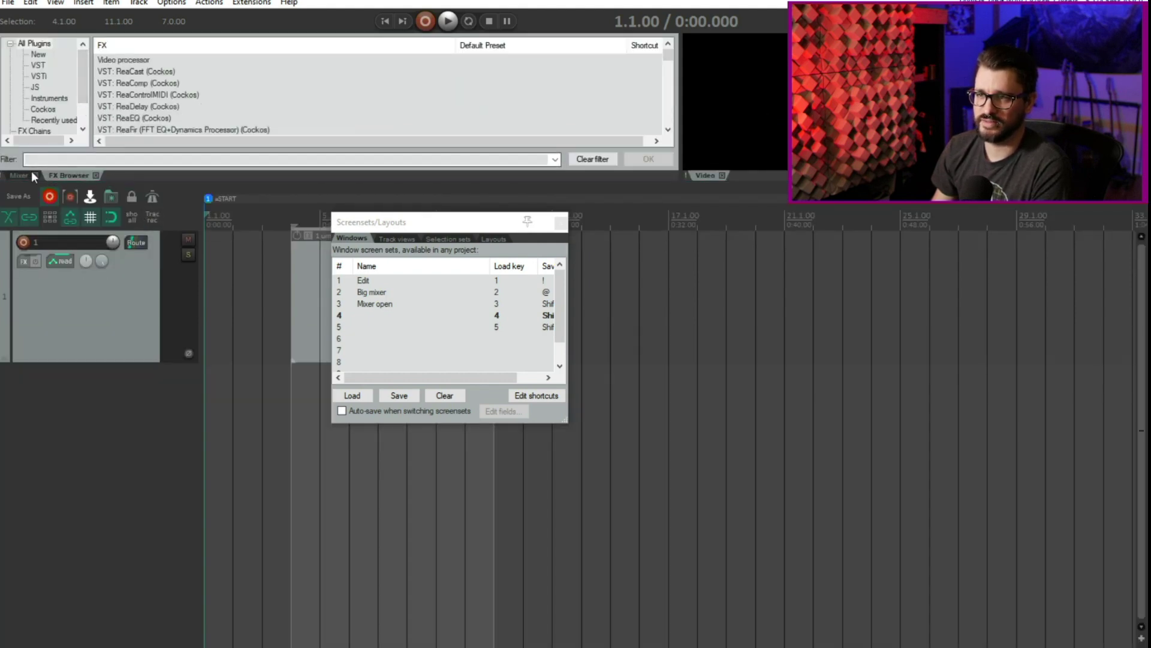
# Set the docked transport position to the bottom of the main window.
pyautogui.moveTo(396, 228); pyautogui.dragTo(517, 291)
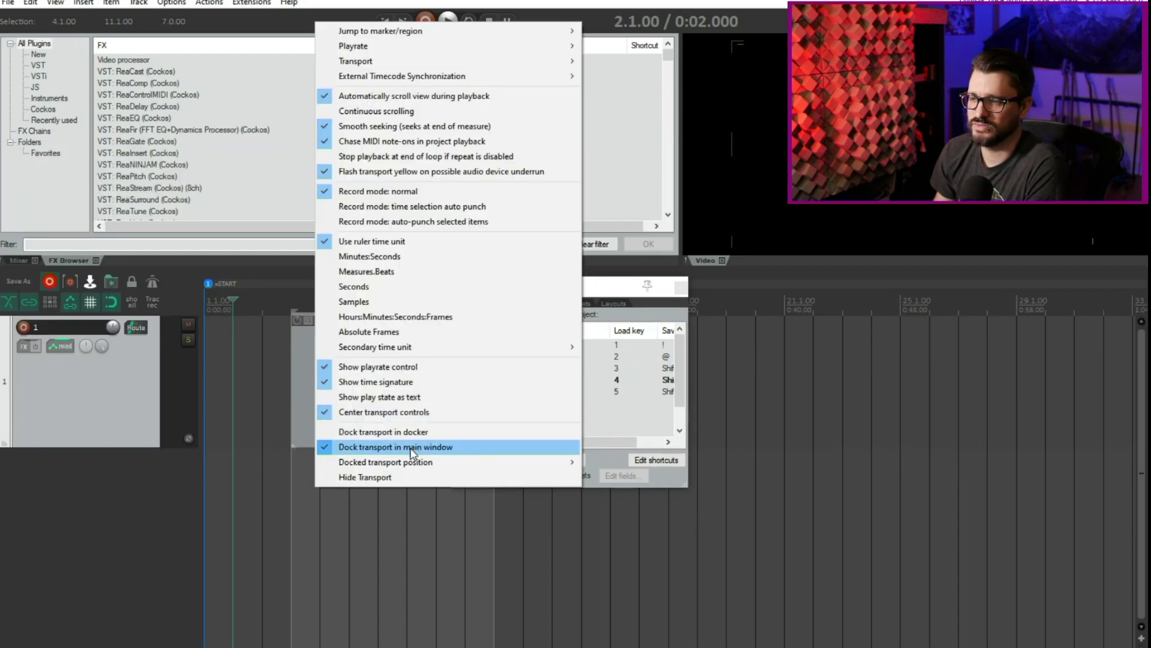
pyautogui.moveTo(417, 463)
pyautogui.click(683, 492)
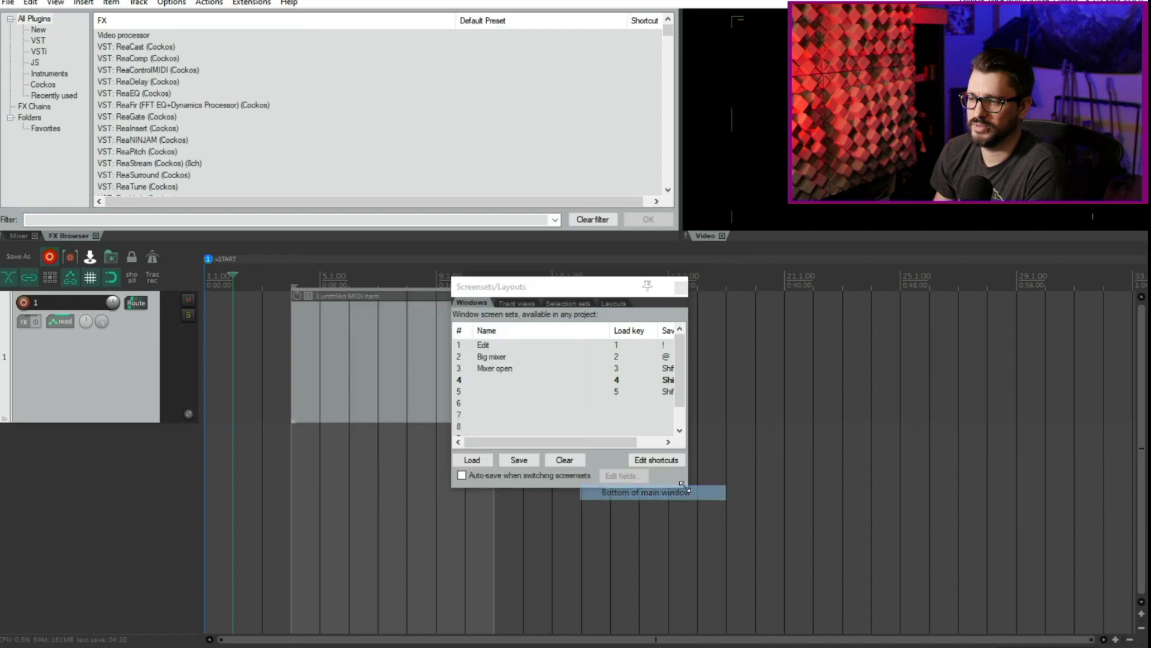
# Open the Actions window and dock it as a tab alongside the Mixer and FX browser.
pyautogui.click(306, 412)
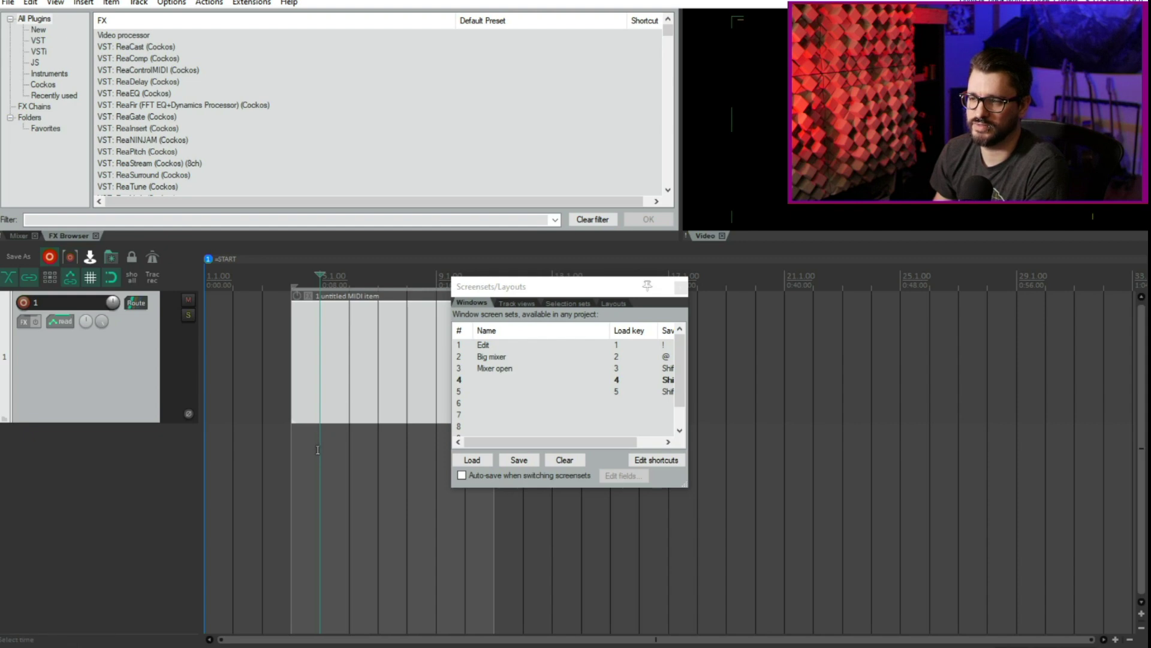
pyautogui.click(194, 432)
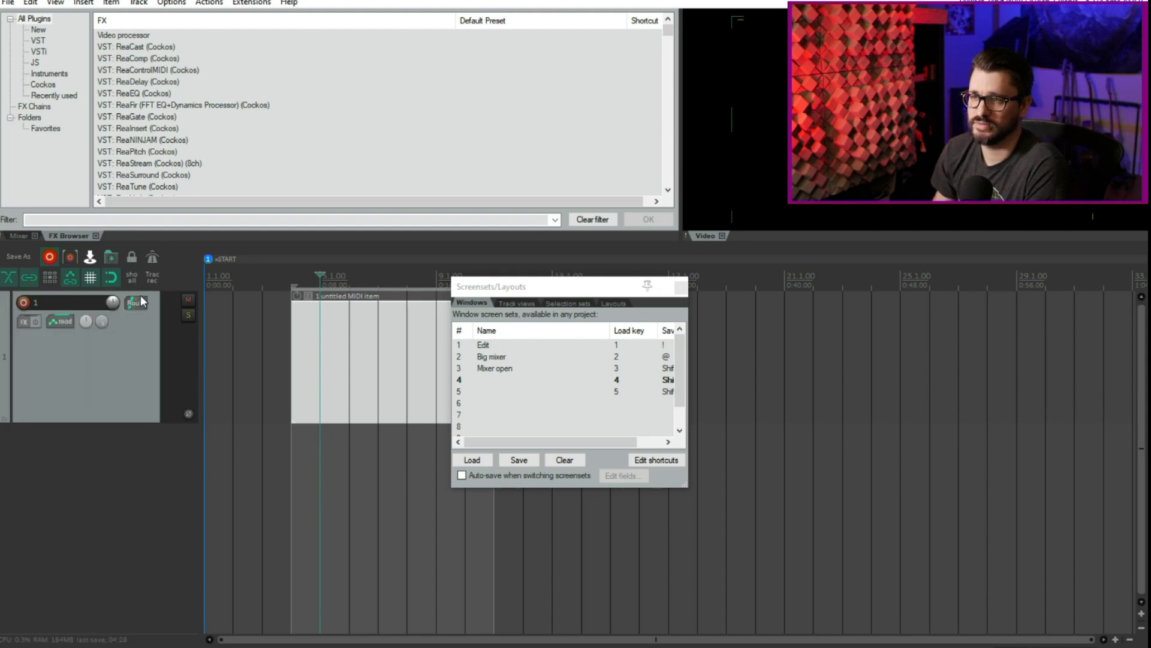
pyautogui.click(18, 235)
pyautogui.click(69, 235)
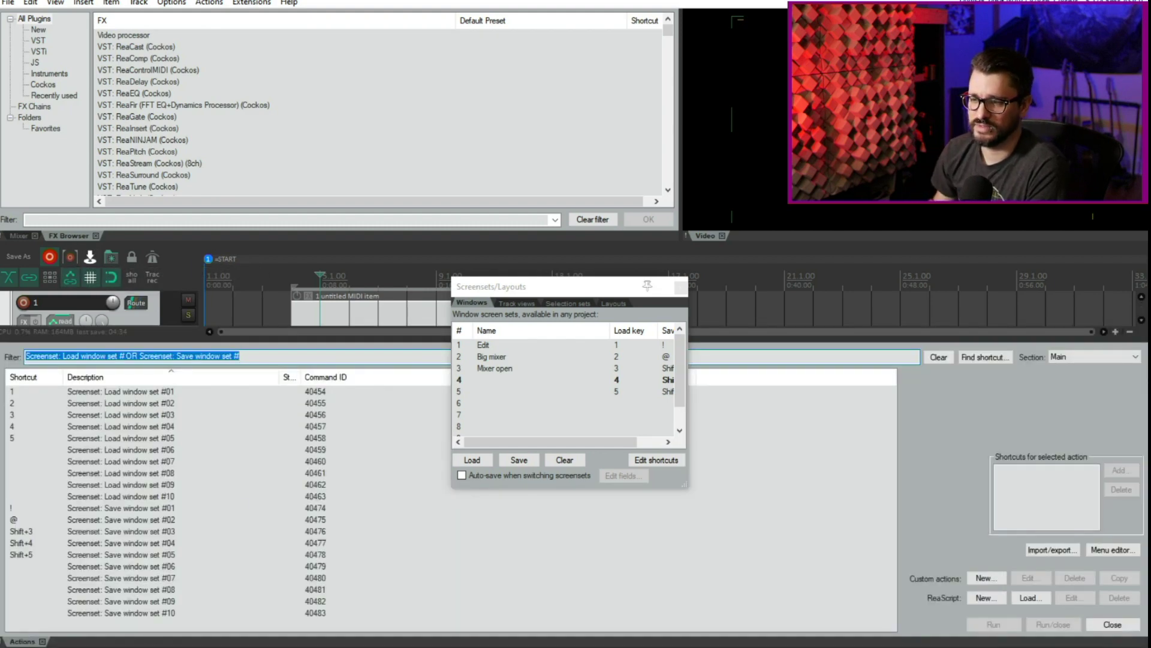
pyautogui.moveTo(138, 216); pyautogui.dragTo(128, 230)
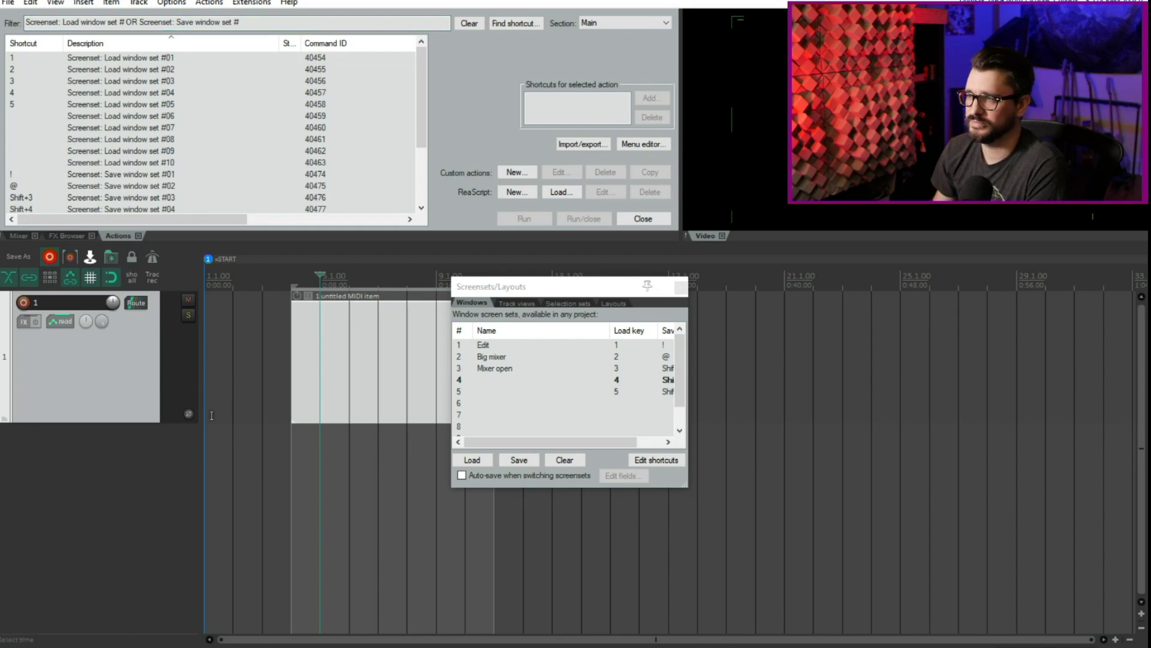
# Open the Editing toolbar and dock it as a tab alongside the video window.
pyautogui.rightClick(185, 268)
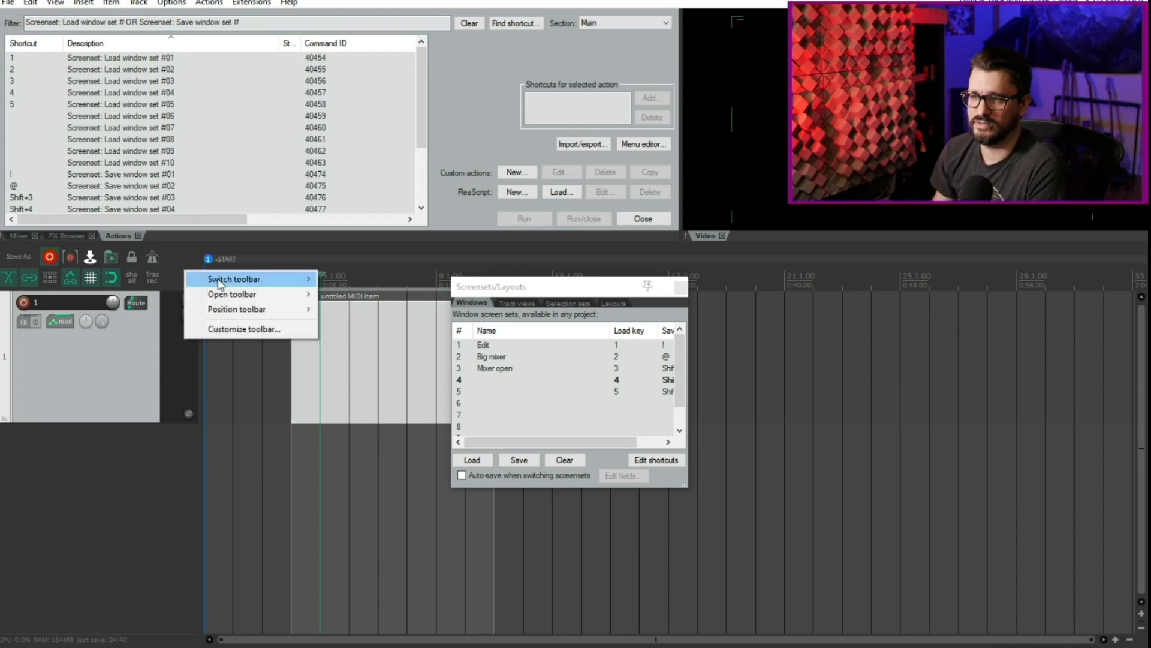
pyautogui.moveTo(228, 283)
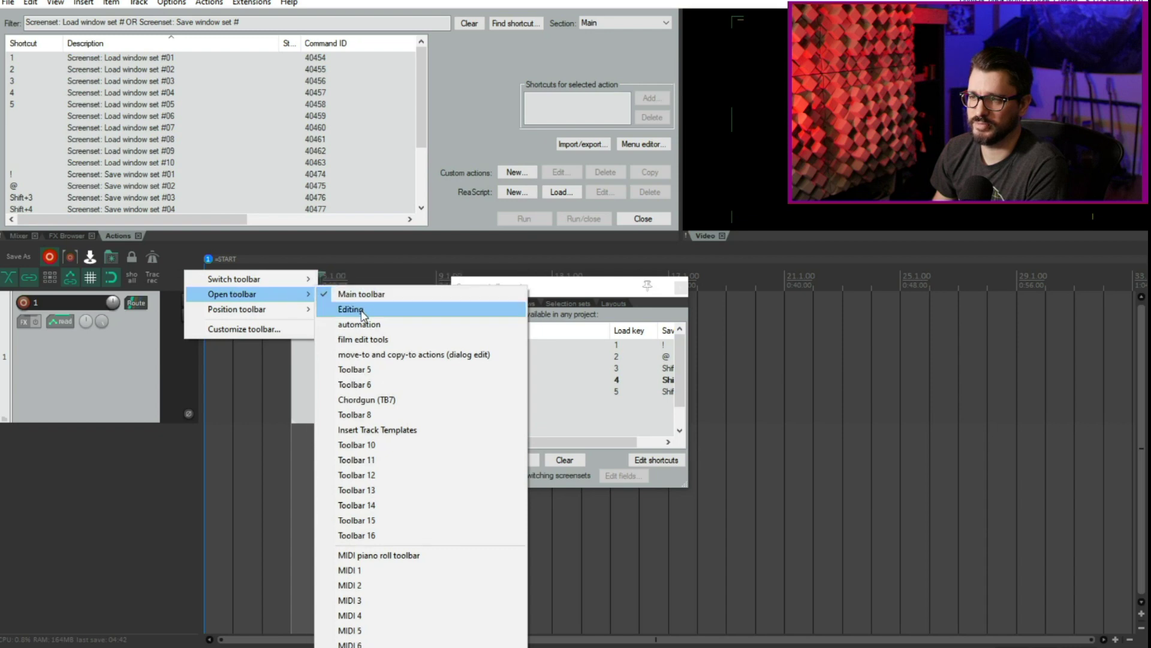
pyautogui.click(351, 309)
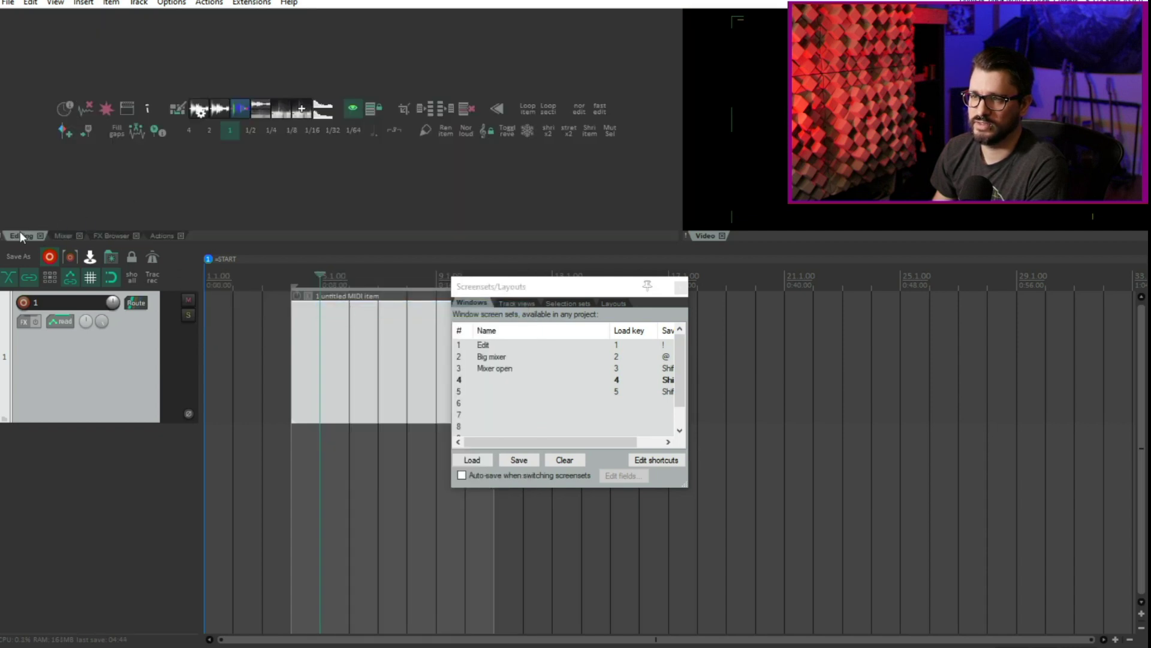
pyautogui.moveTo(713, 228); pyautogui.dragTo(746, 232)
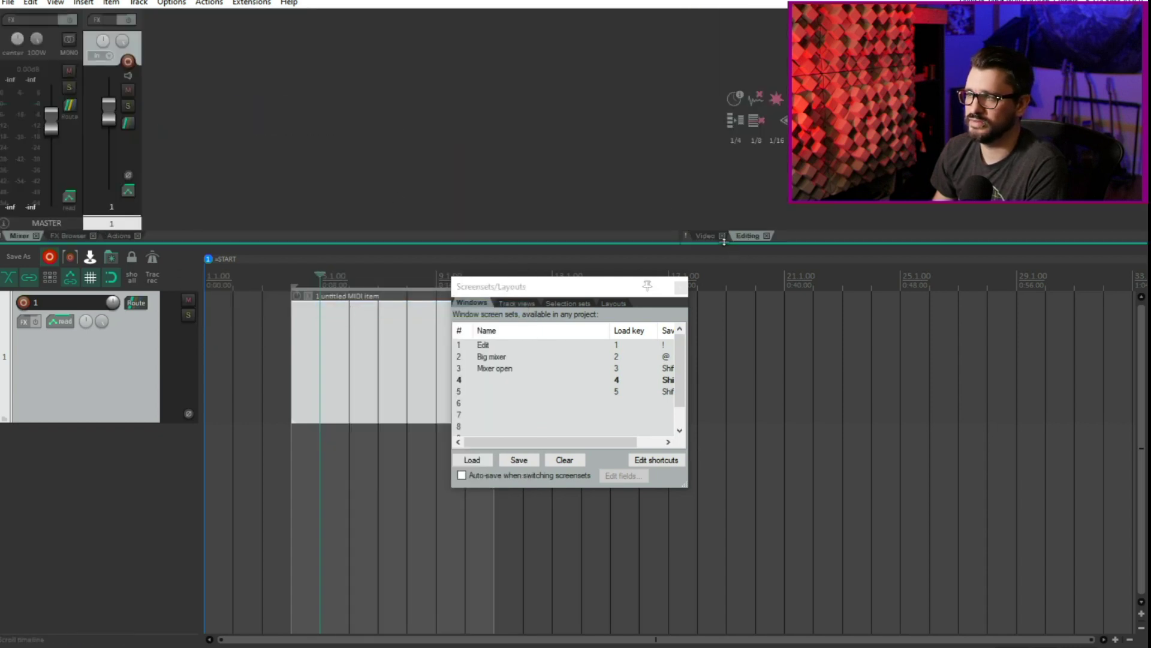
# Switch back and forth between the docked Video and Editing tabs, ending on the video.
pyautogui.click(709, 235)
pyautogui.click(748, 235)
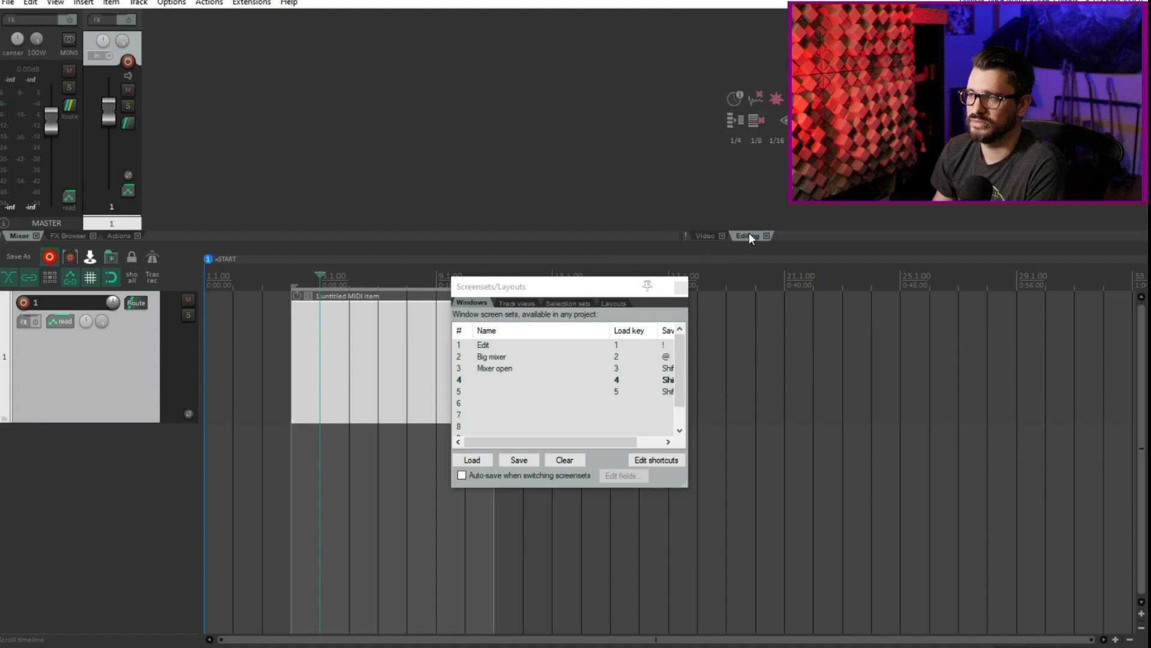
pyautogui.click(710, 234)
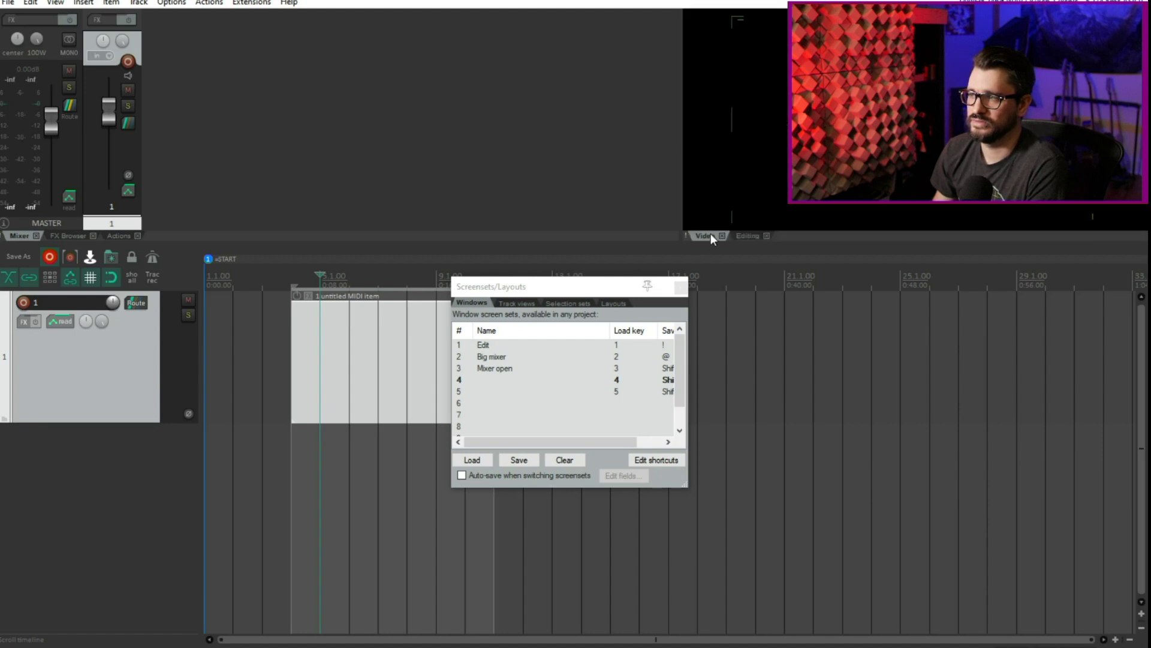
pyautogui.click(750, 236)
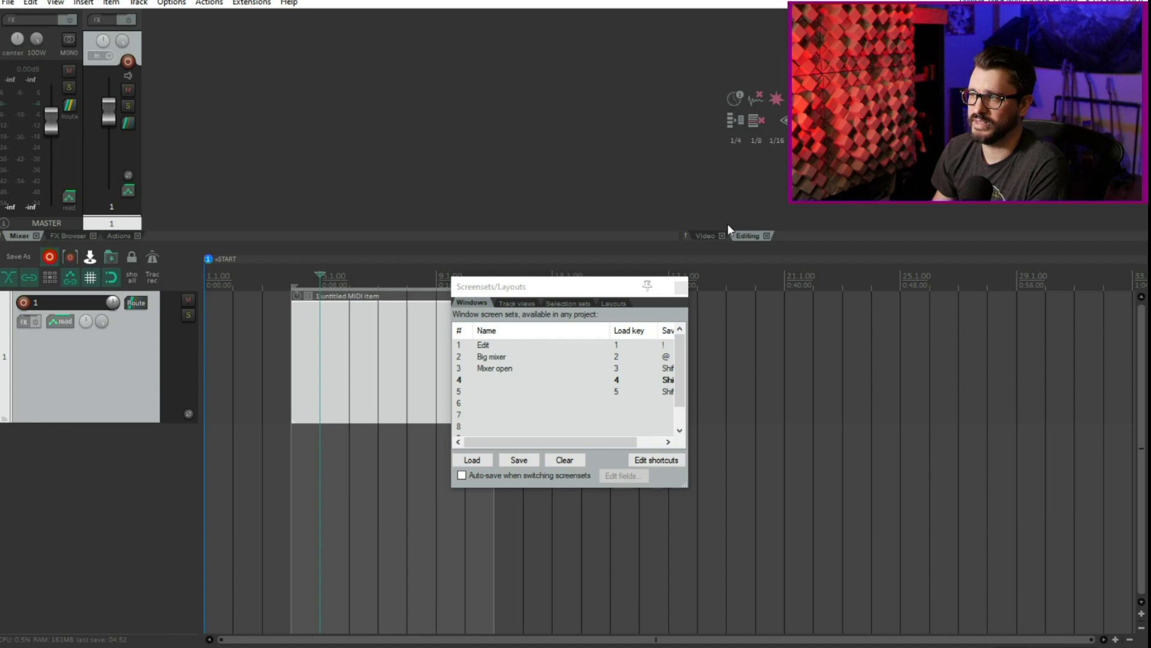
pyautogui.click(711, 236)
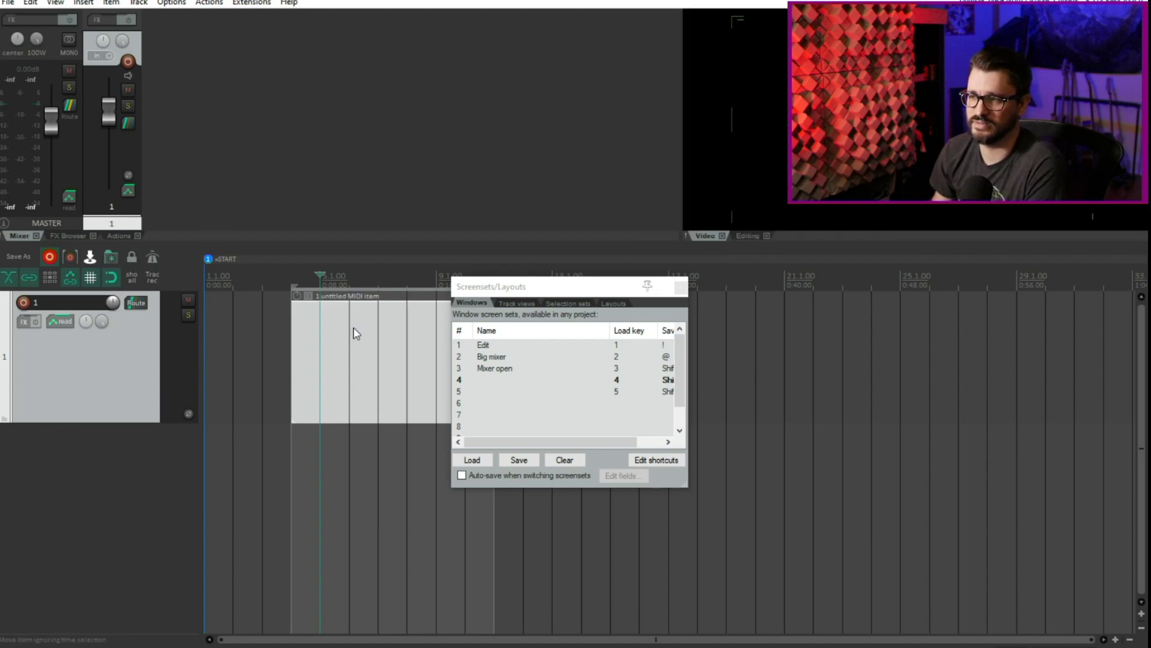
# Move the Screensets/Layouts window away from the dockers and view the docked FX Browser, Actions and Mixer tabs in turn.
pyautogui.moveTo(555, 292); pyautogui.dragTo(364, 402)
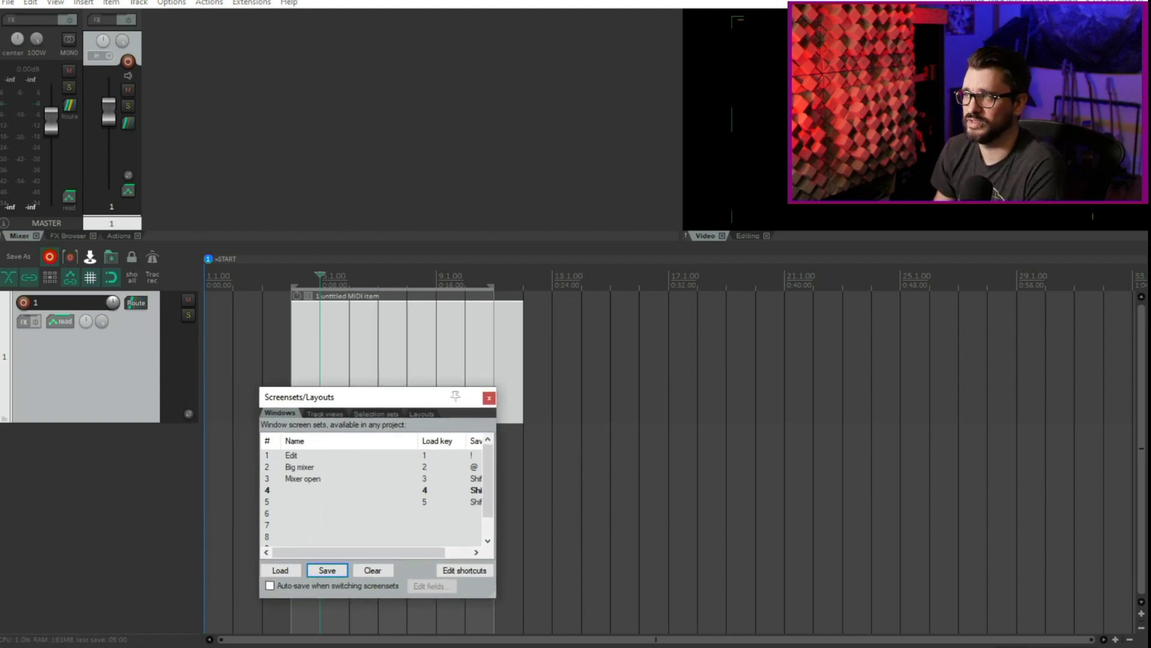
pyautogui.click(66, 235)
pyautogui.click(119, 236)
pyautogui.click(17, 236)
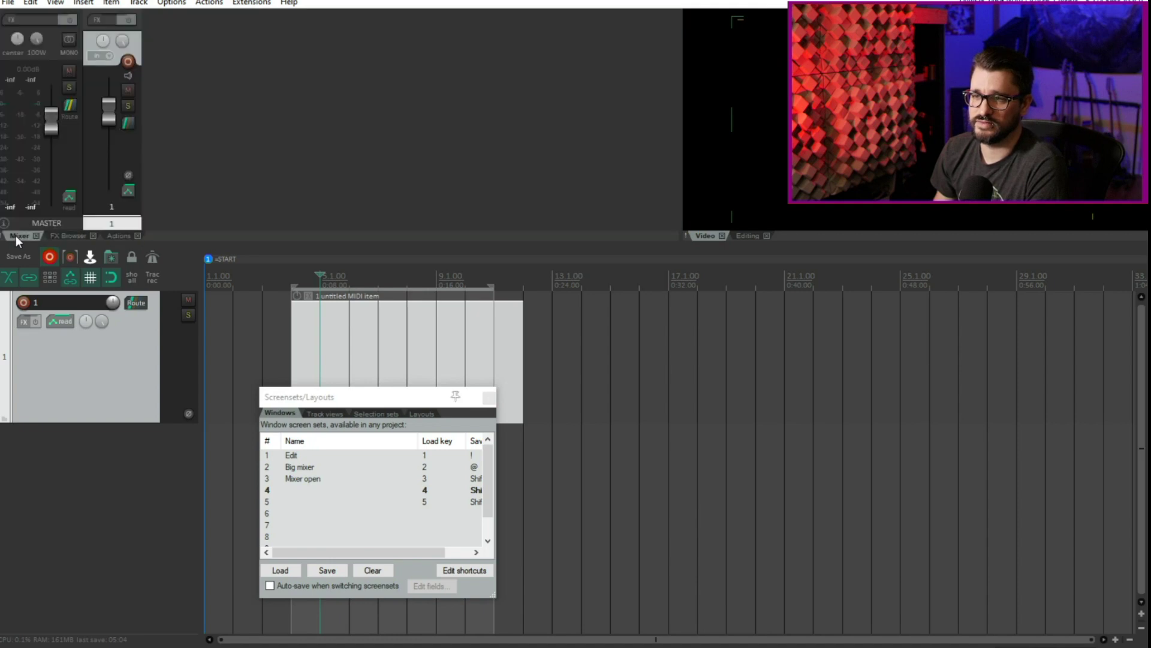
pyautogui.click(92, 464)
# Place the Actions tab first, ahead of Mixer and FX Browser, and make their docker slightly taller and wider.
pyautogui.moveTo(126, 421); pyautogui.dragTo(126, 430)
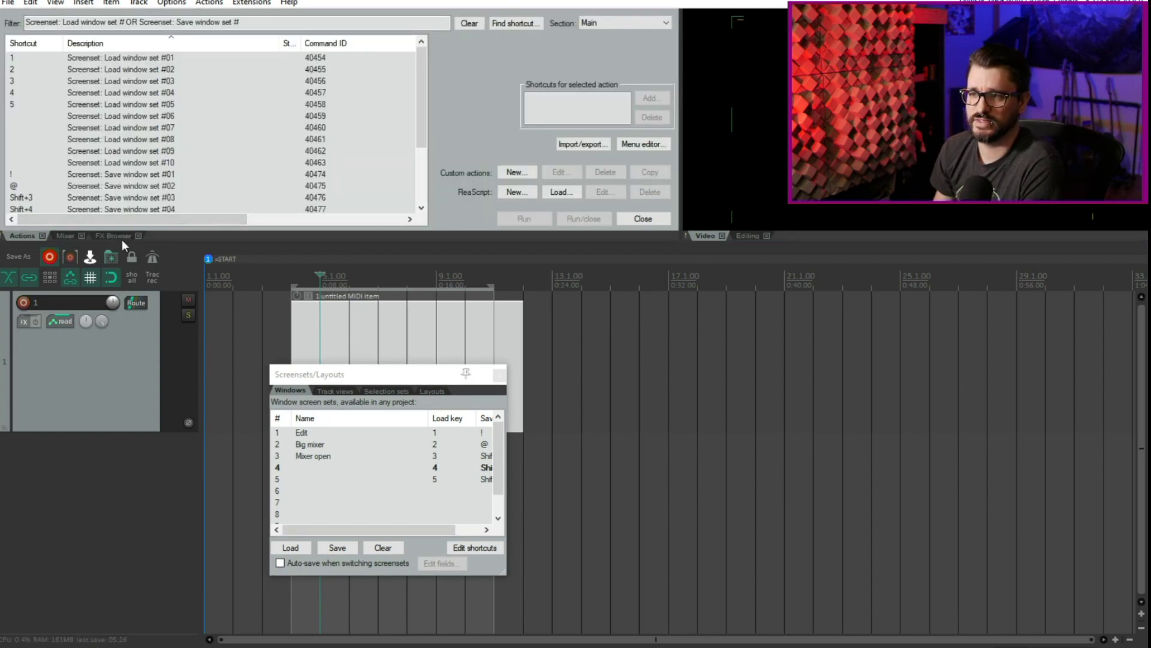
pyautogui.moveTo(121, 243); pyautogui.dragTo(103, 259)
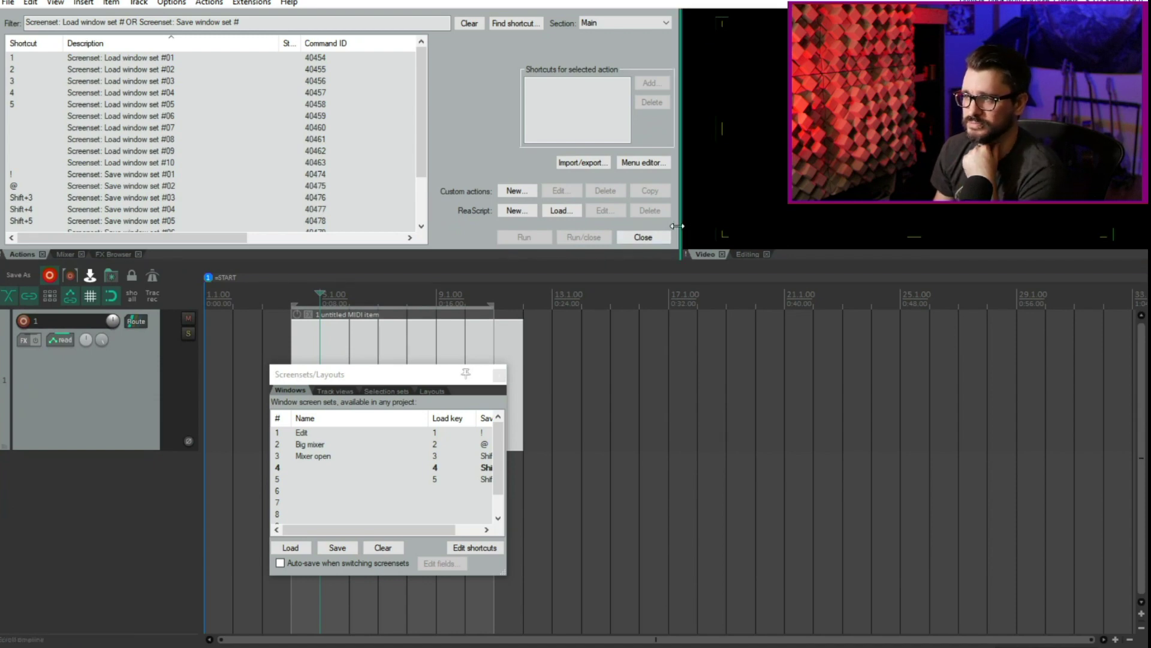
pyautogui.moveTo(681, 232); pyautogui.dragTo(696, 234)
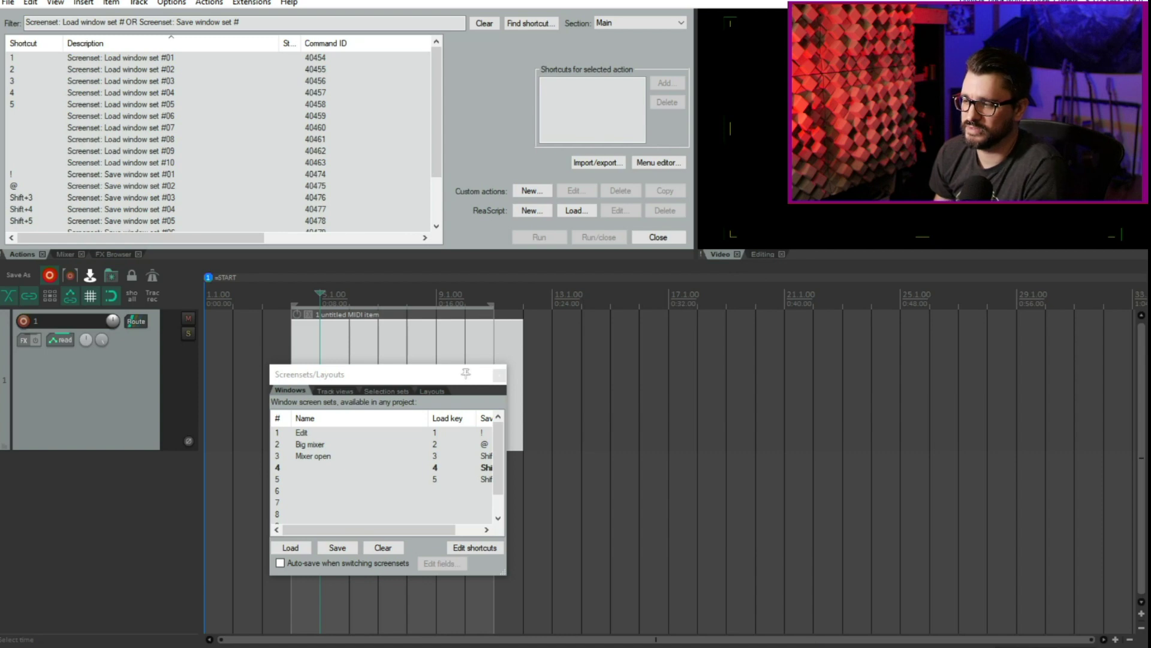
# Dock the transport in a docker below the arrange view instead of the main window, and move the Screensets/Layouts window clear of it.
pyautogui.rightClick(781, 646)
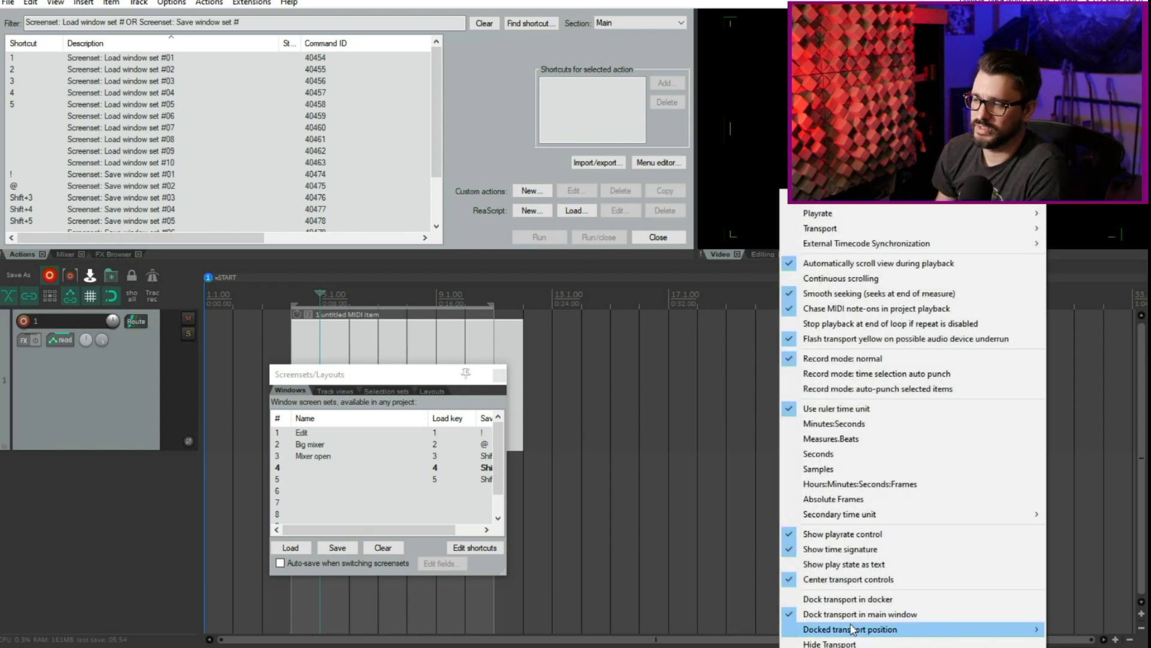
pyautogui.moveTo(853, 628)
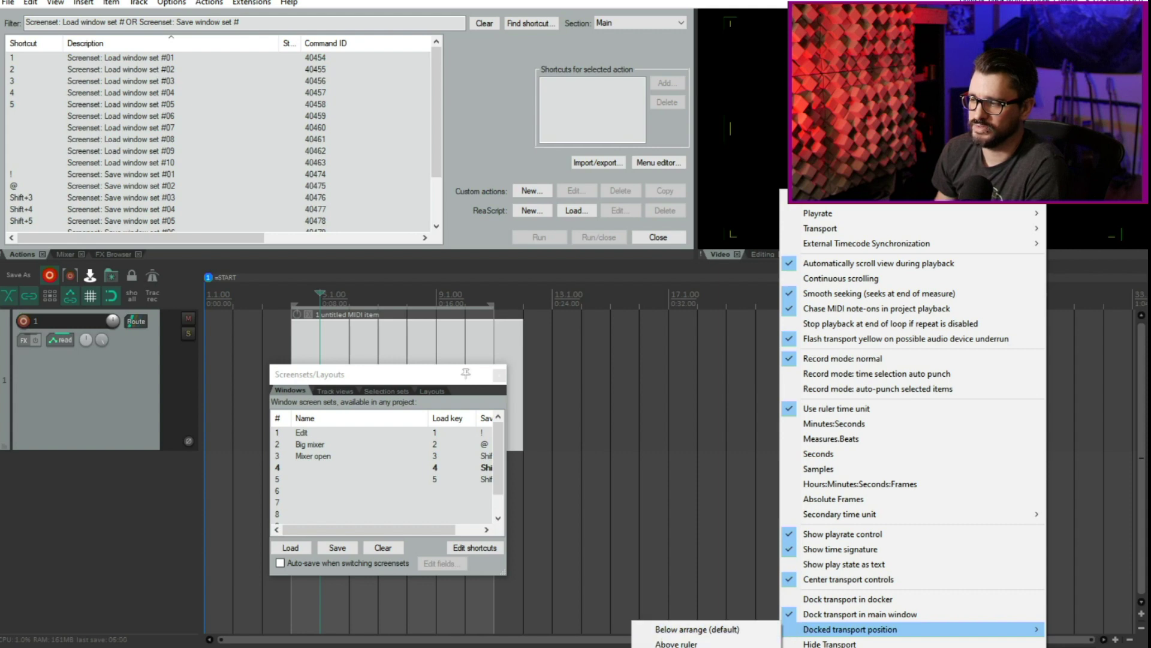
pyautogui.click(774, 647)
pyautogui.rightClick(789, 639)
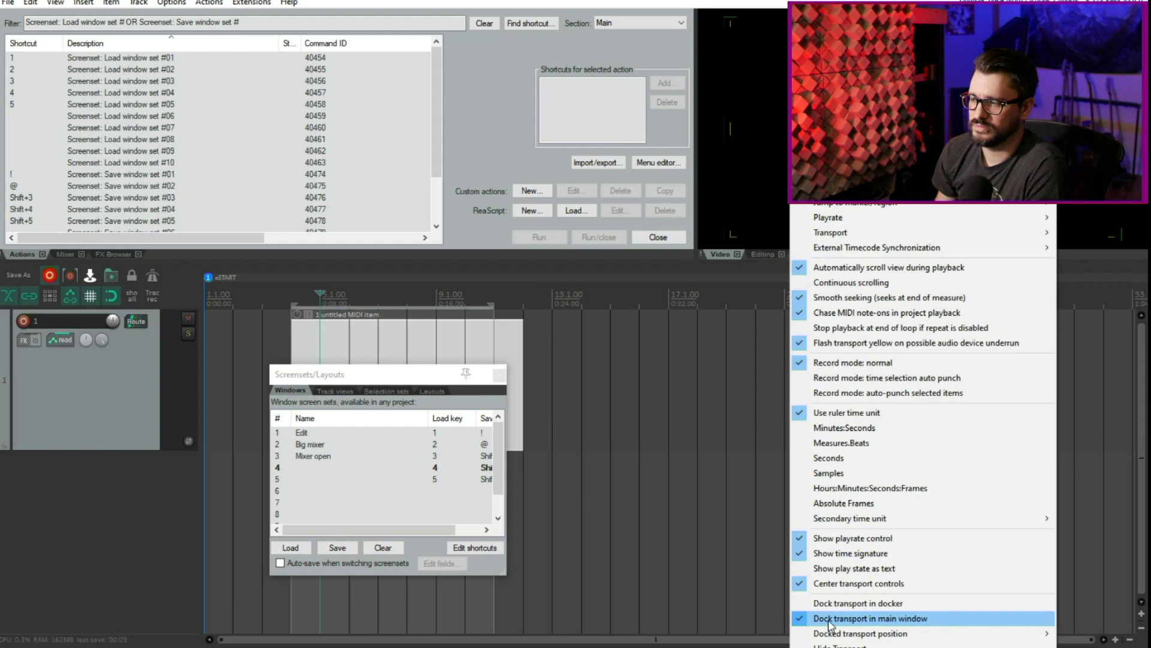
pyautogui.click(831, 625)
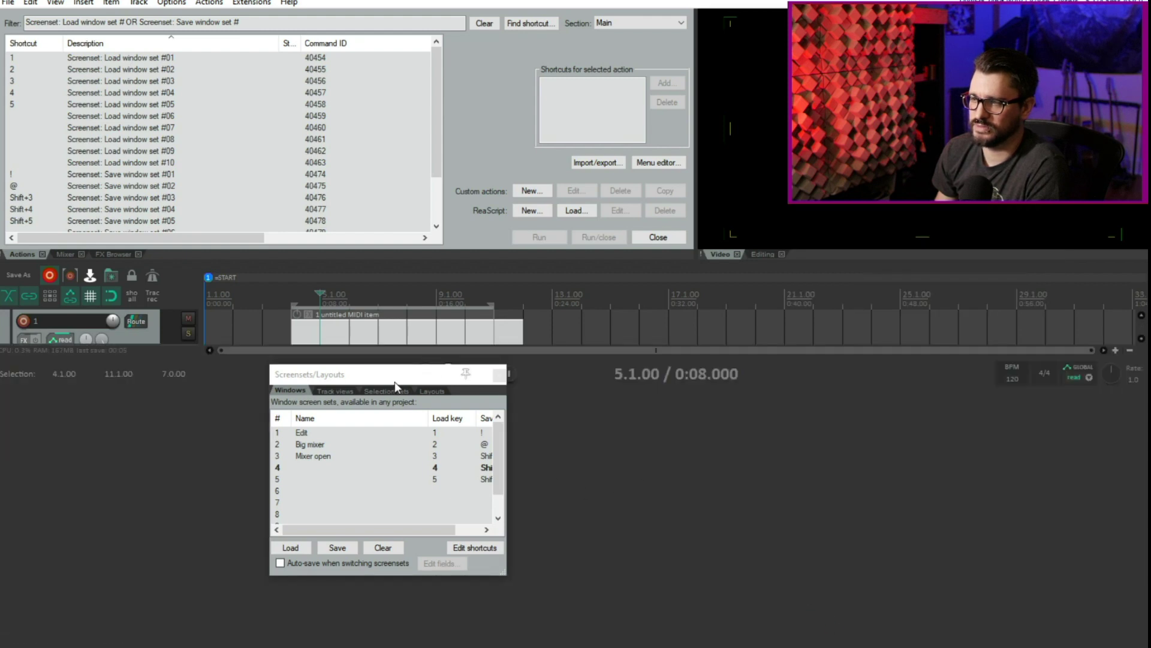
pyautogui.moveTo(391, 376); pyautogui.dragTo(520, 518)
pyautogui.rightClick(219, 426)
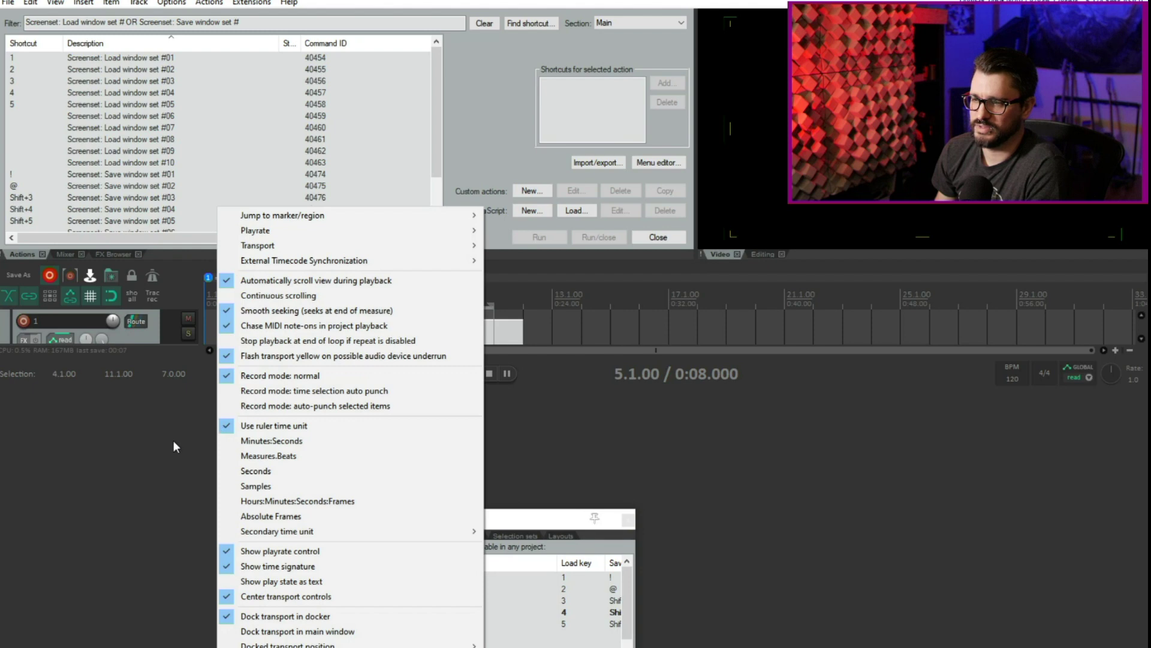
pyautogui.click(344, 617)
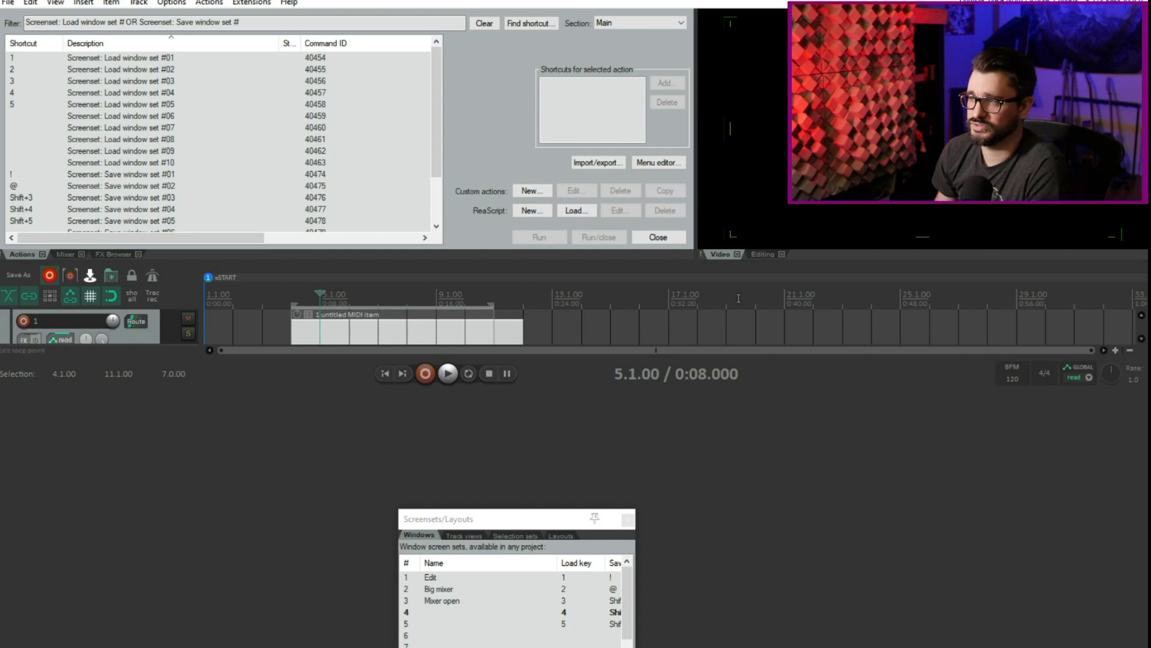
# Move the Editing toolbar from the video docker into the transport's docker and switch between the two tabs, ending on Editing.
pyautogui.click(765, 253)
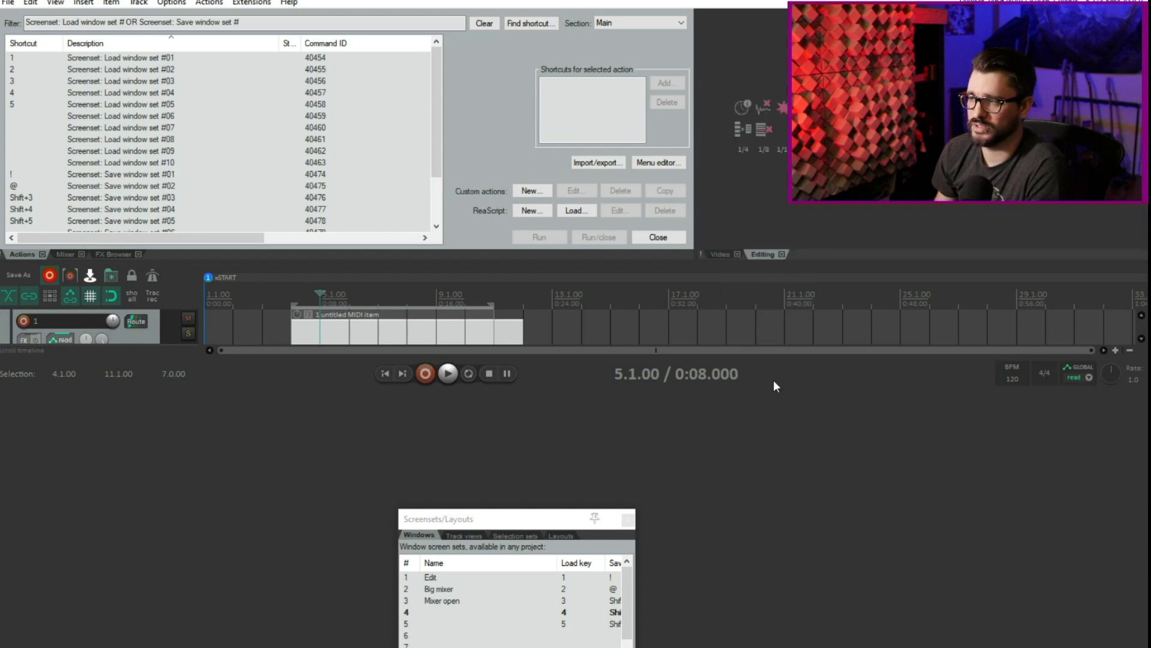
pyautogui.press('1')
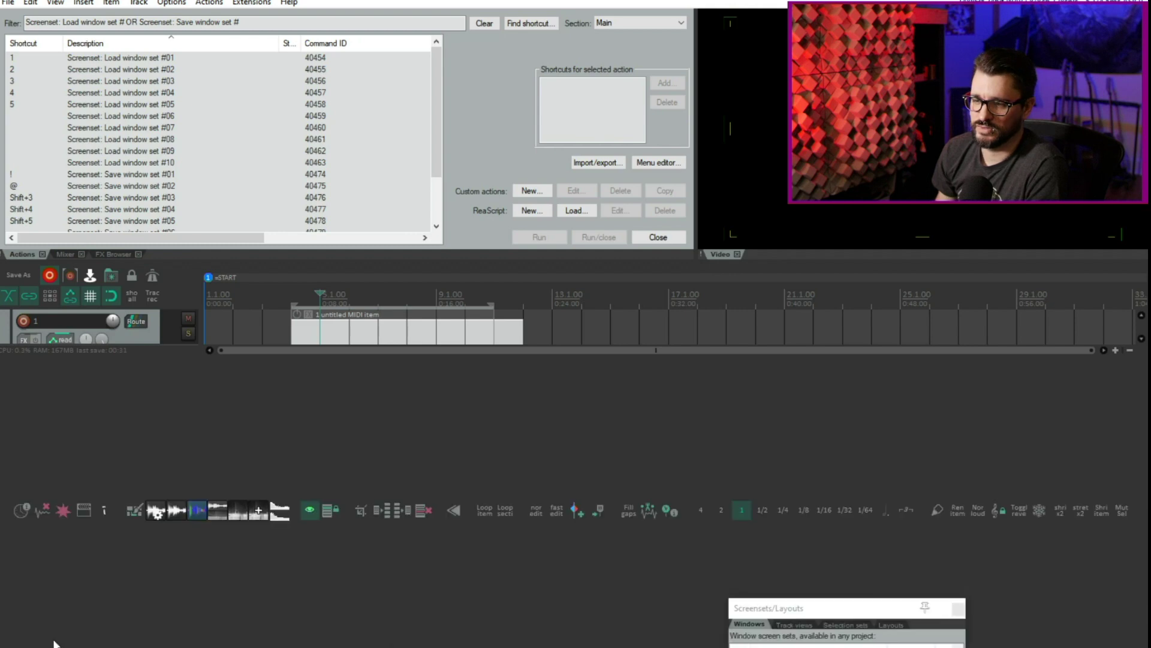
pyautogui.click(47, 646)
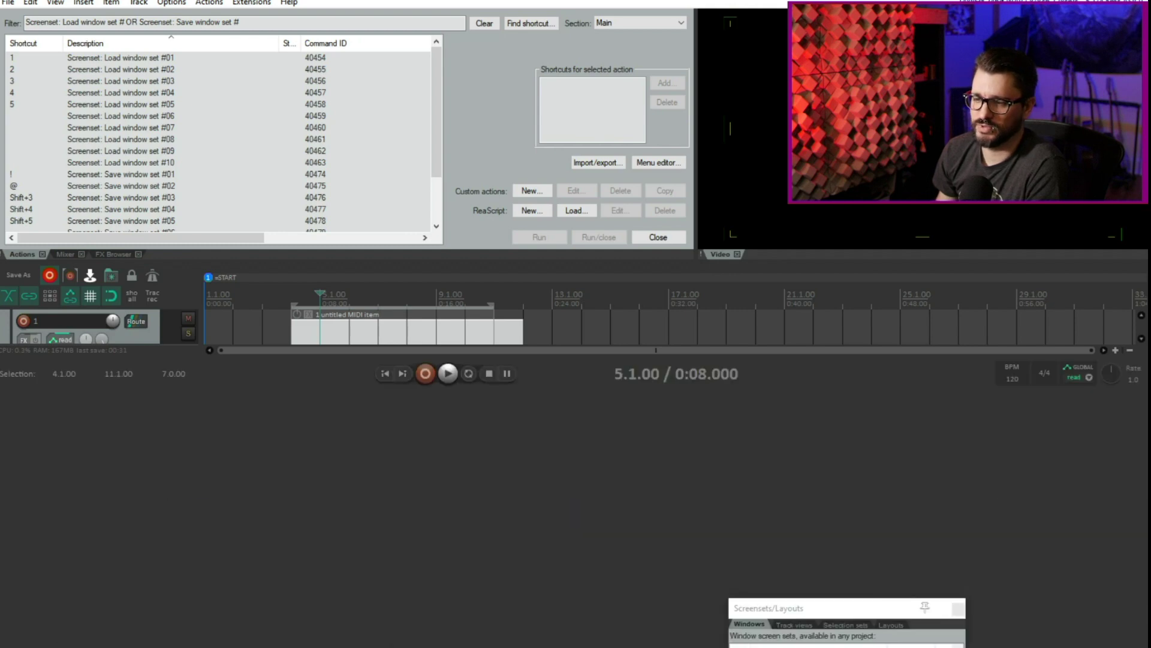
pyautogui.click(124, 646)
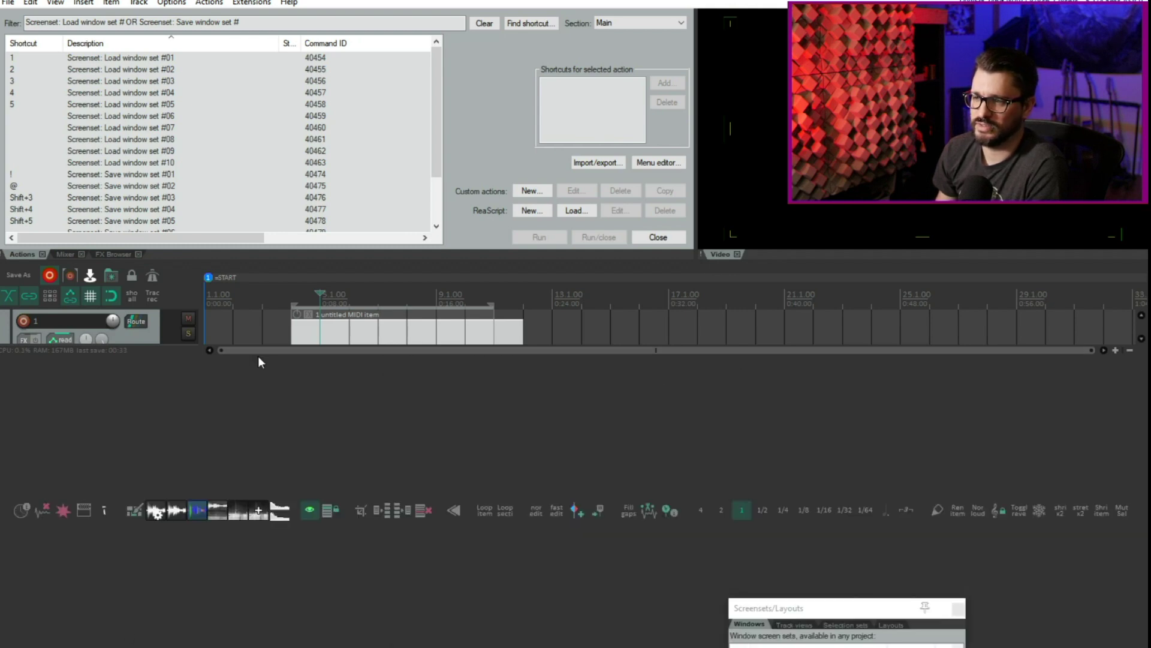
# Shrink the transport's docker to a thin strip below the arrange view and switch between its tabs, ending on the Editing toolbar.
pyautogui.moveTo(259, 359); pyautogui.dragTo(286, 632)
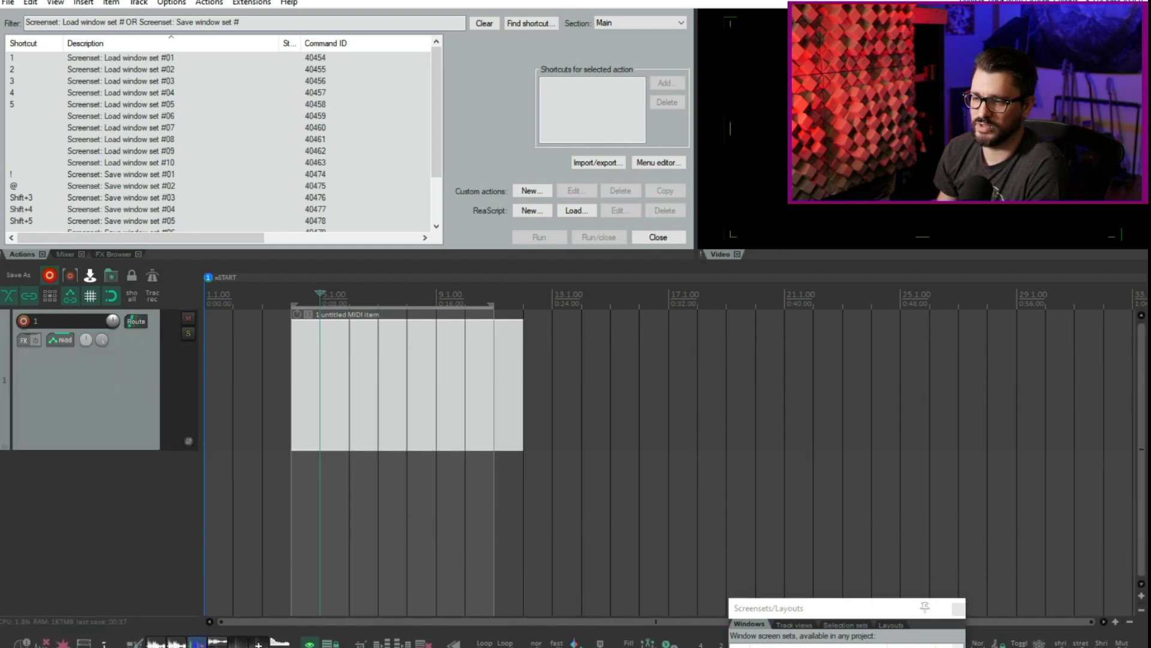
pyautogui.moveTo(809, 610); pyautogui.dragTo(603, 325)
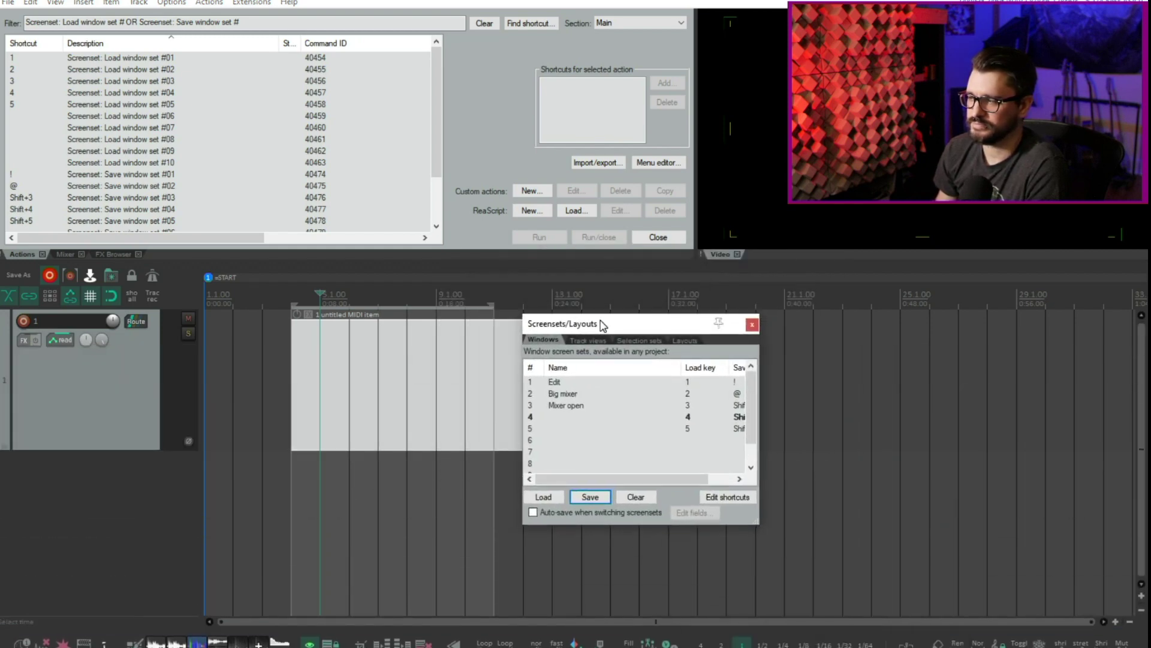
pyautogui.click(27, 647)
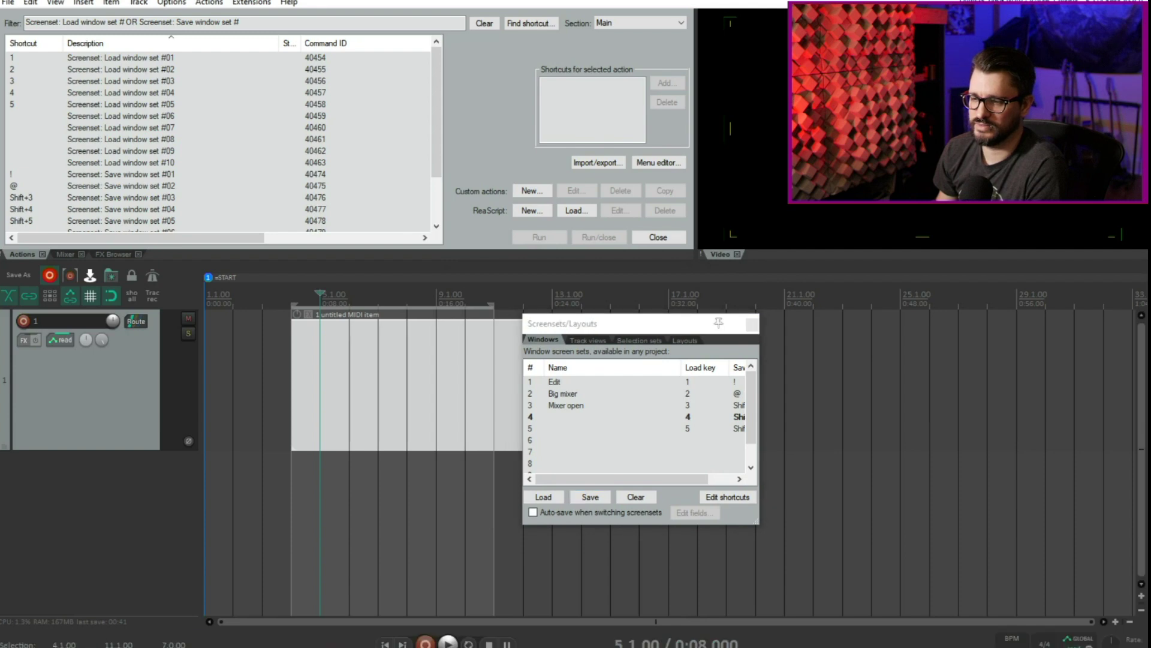
pyautogui.click(69, 646)
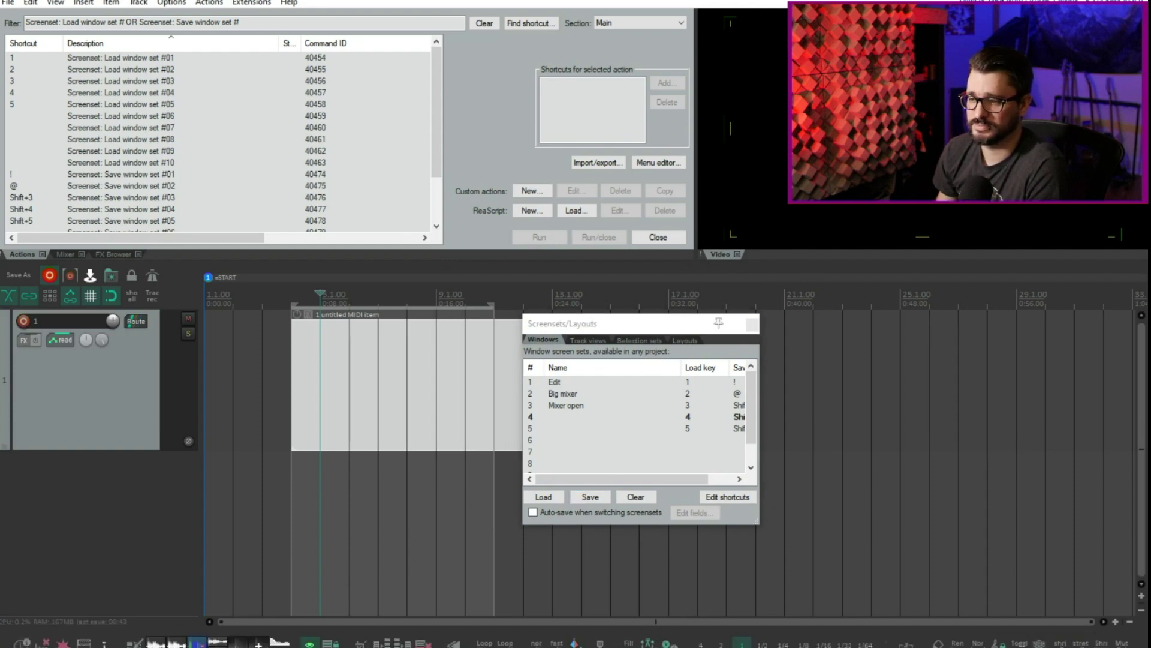
pyautogui.click(27, 647)
# Open Monitoring FX and move it into the docker with Actions, placed between Mixer and FX Browser.
pyautogui.click(55, 2)
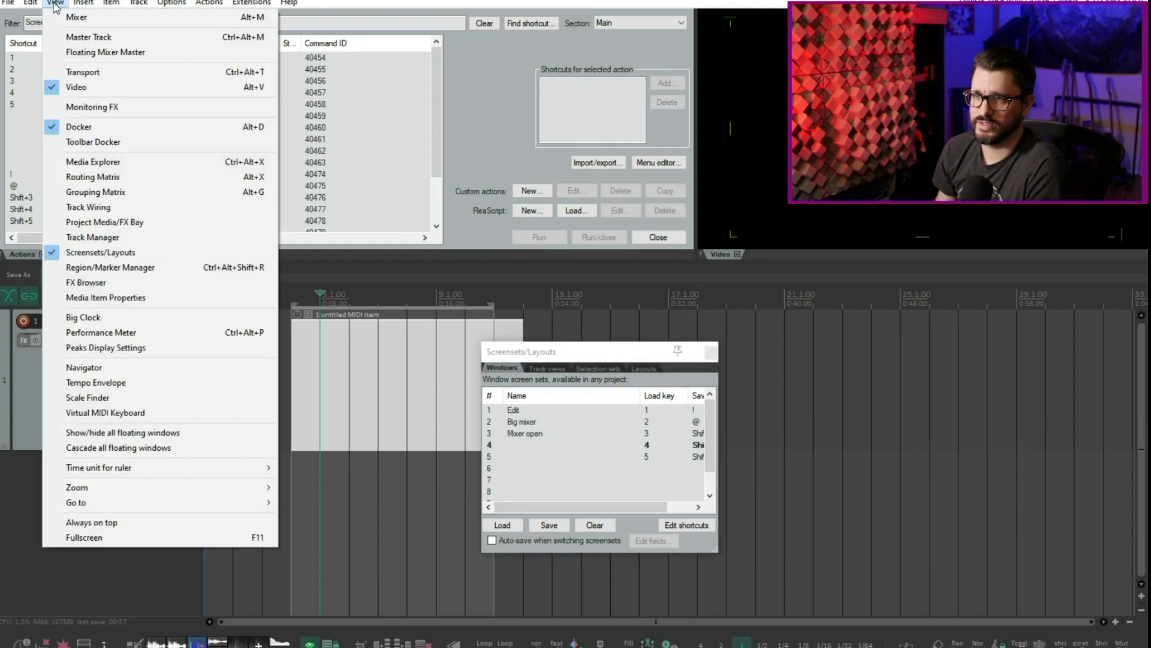
pyautogui.click(105, 112)
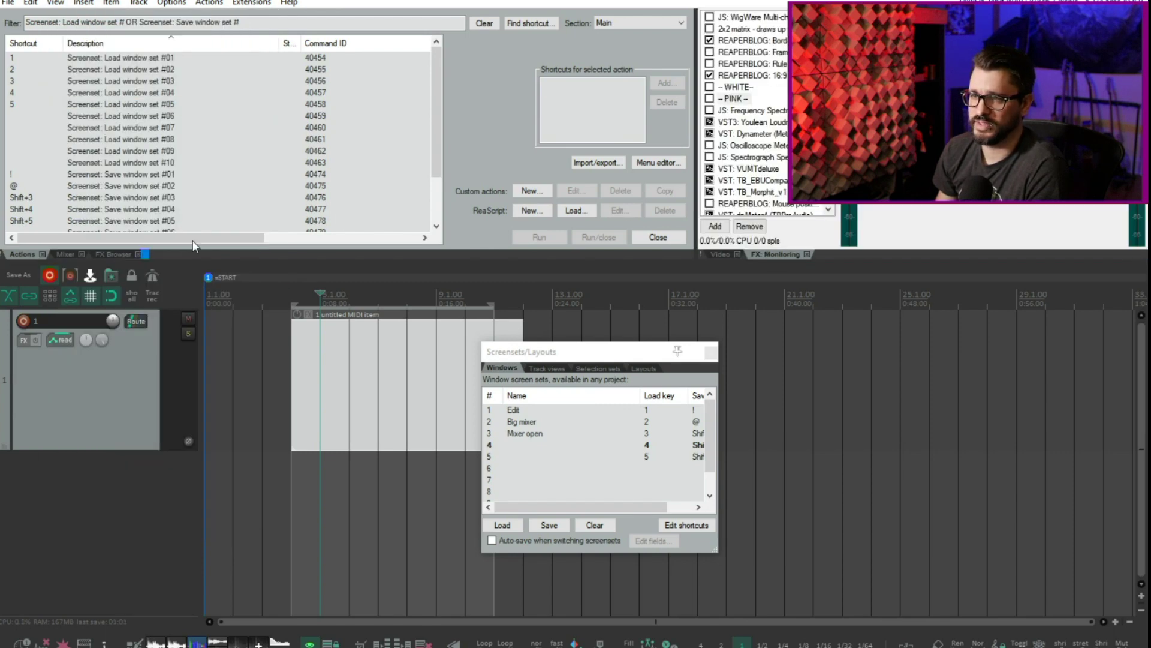
pyautogui.moveTo(169, 242); pyautogui.dragTo(101, 255)
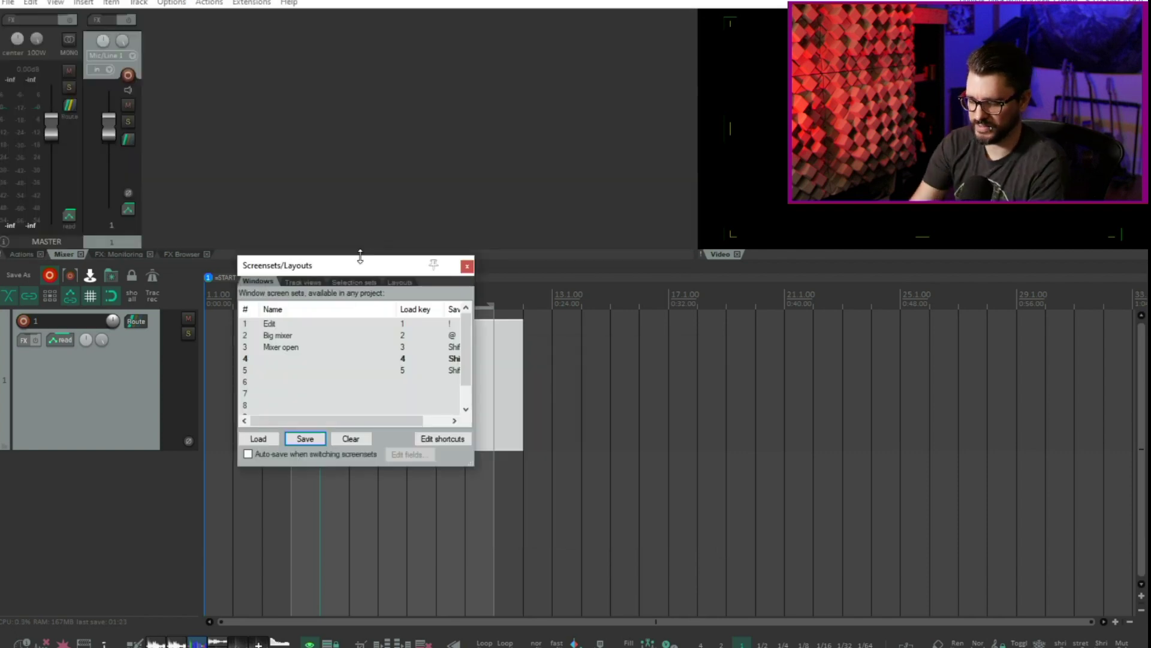
# With the docked Mixer in front, save the layout as windows screenset #4 named Video Edit 1, keeping all items included.
pyautogui.hotkey('shift', '4')
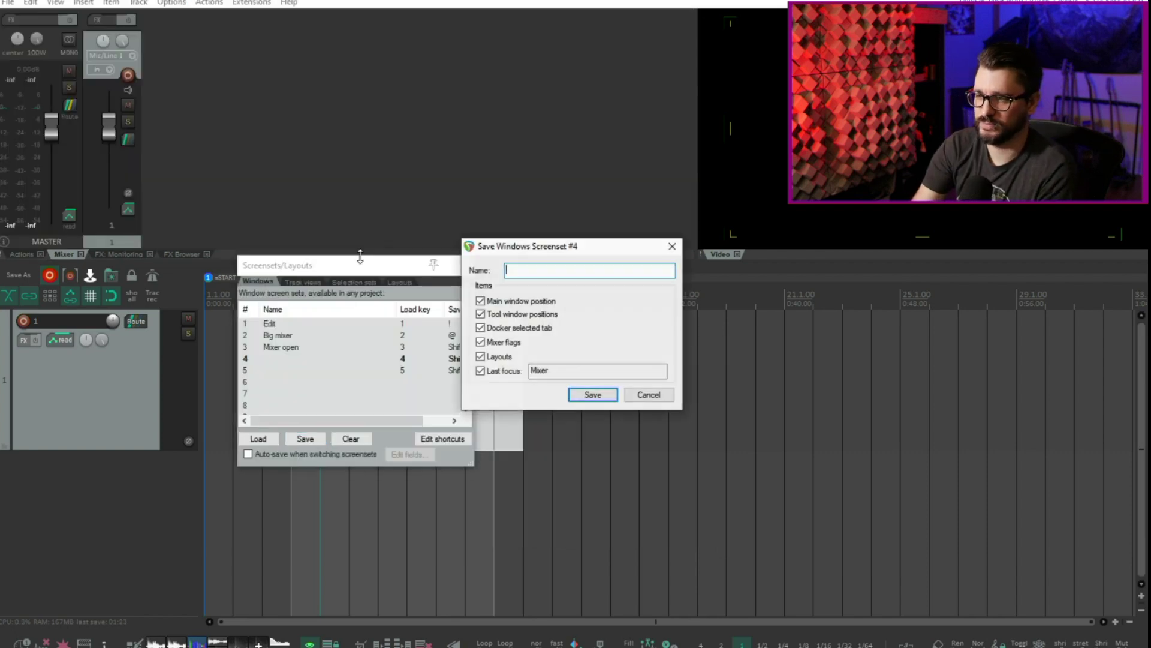
pyautogui.write('Video Edit 1')
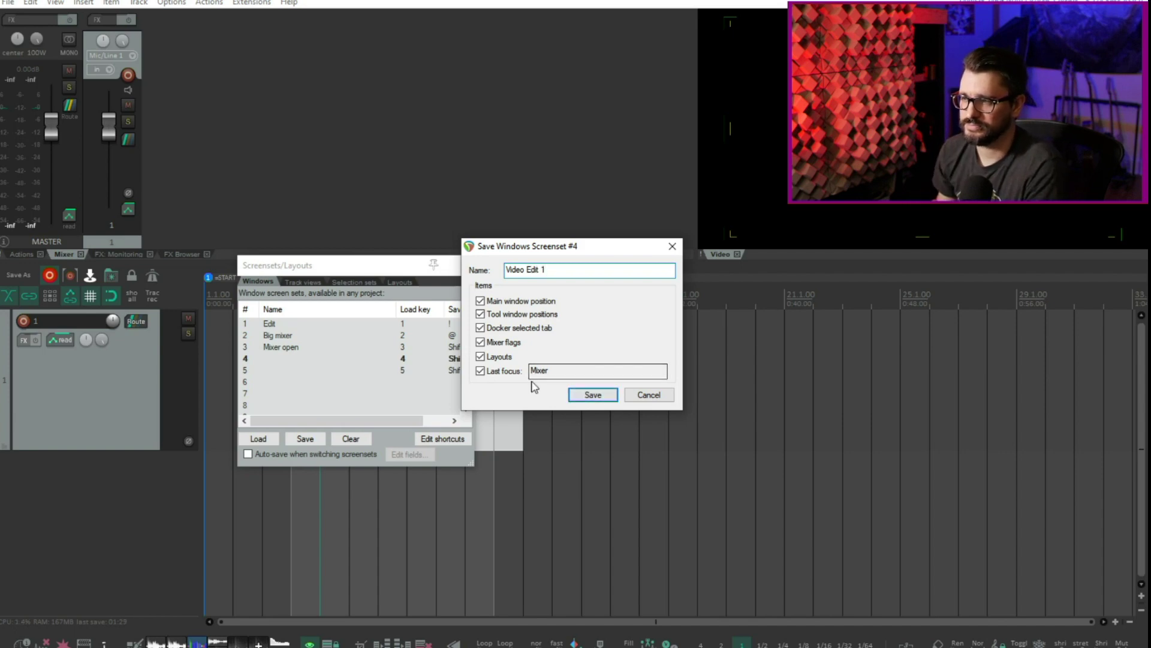
pyautogui.click(593, 394)
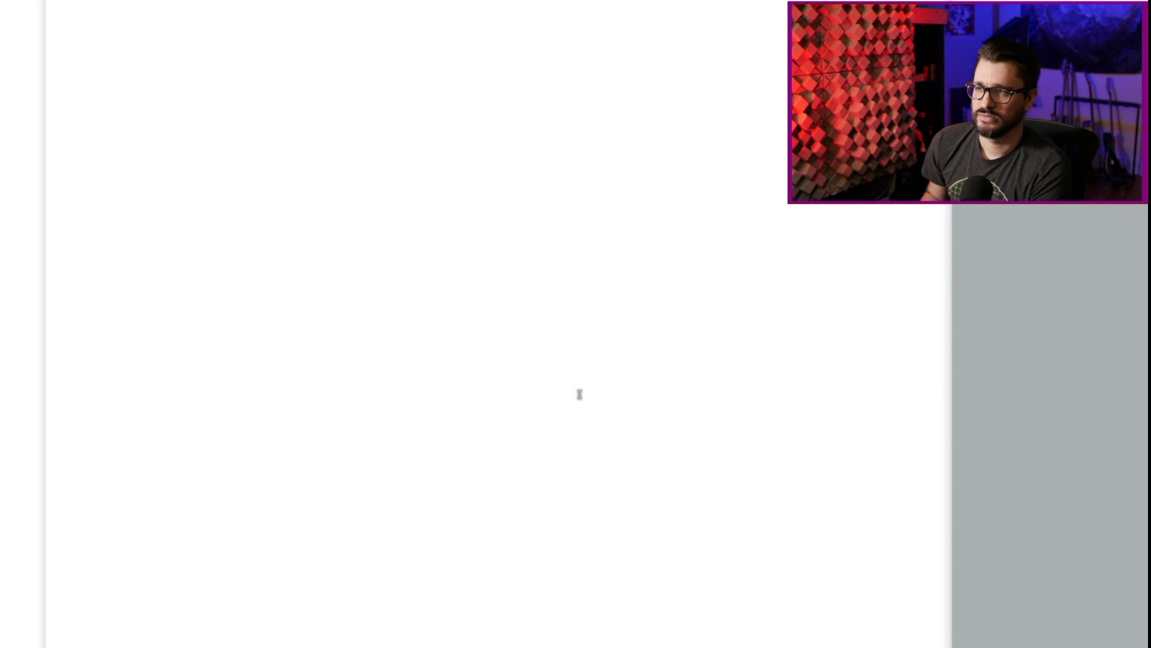
# Load the Big mixer, Mixer open, Video Edit 1 and Edit windows screensets in turn to compare the layouts.
pyautogui.press('2')
pyautogui.press('3')
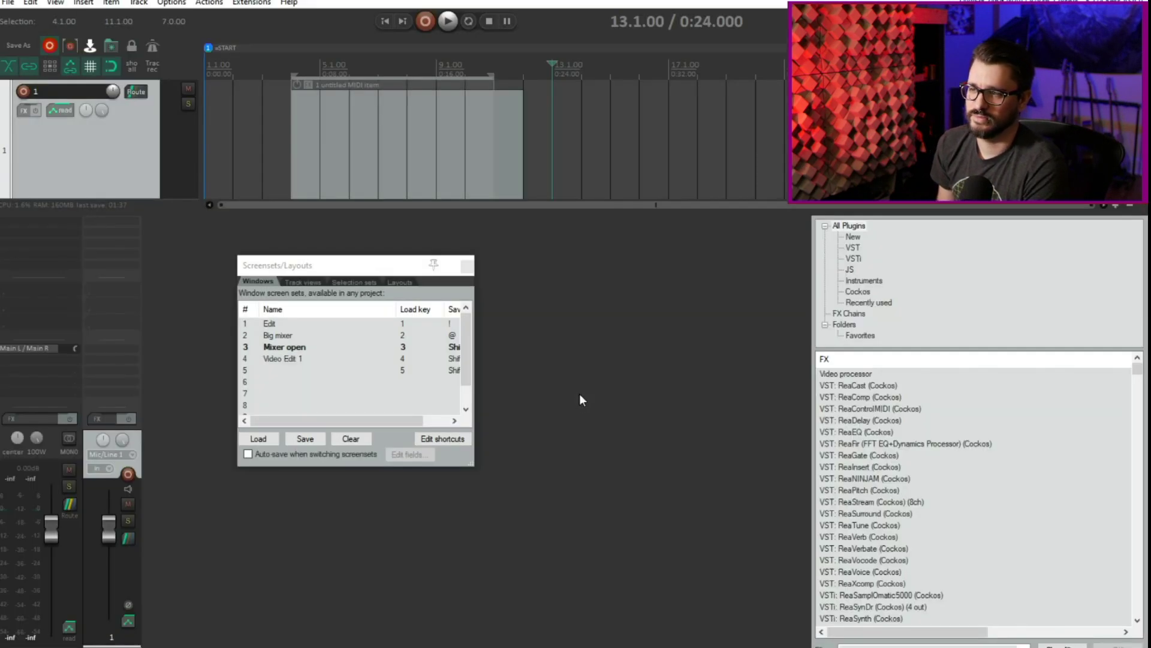
pyautogui.press('4')
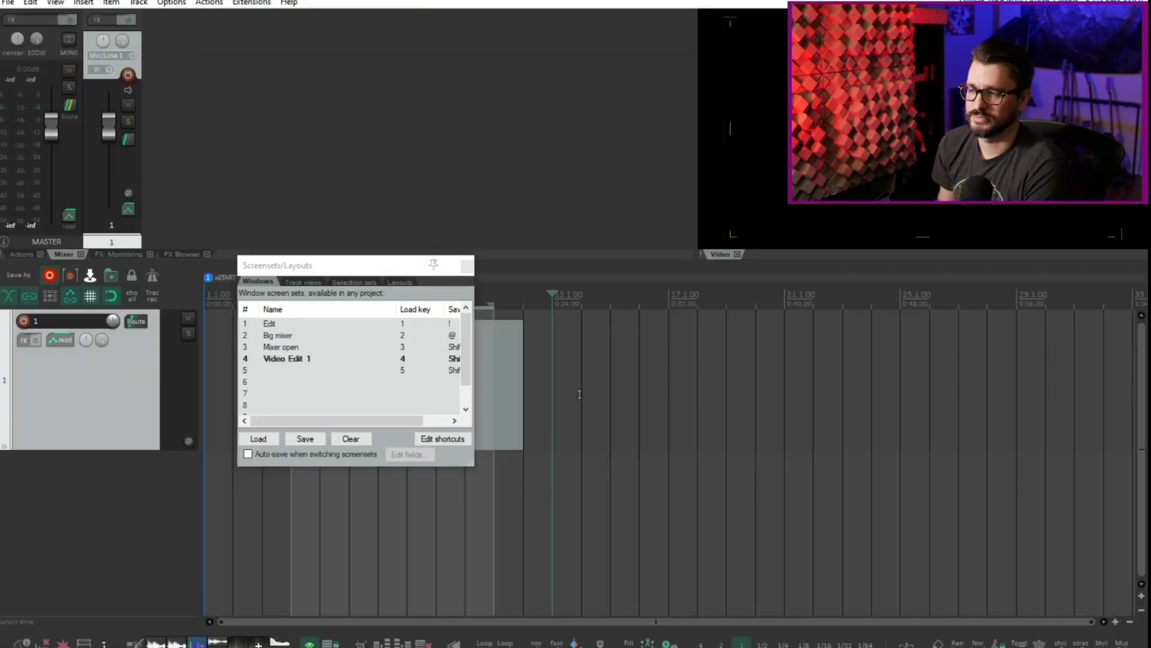
pyautogui.press('1')
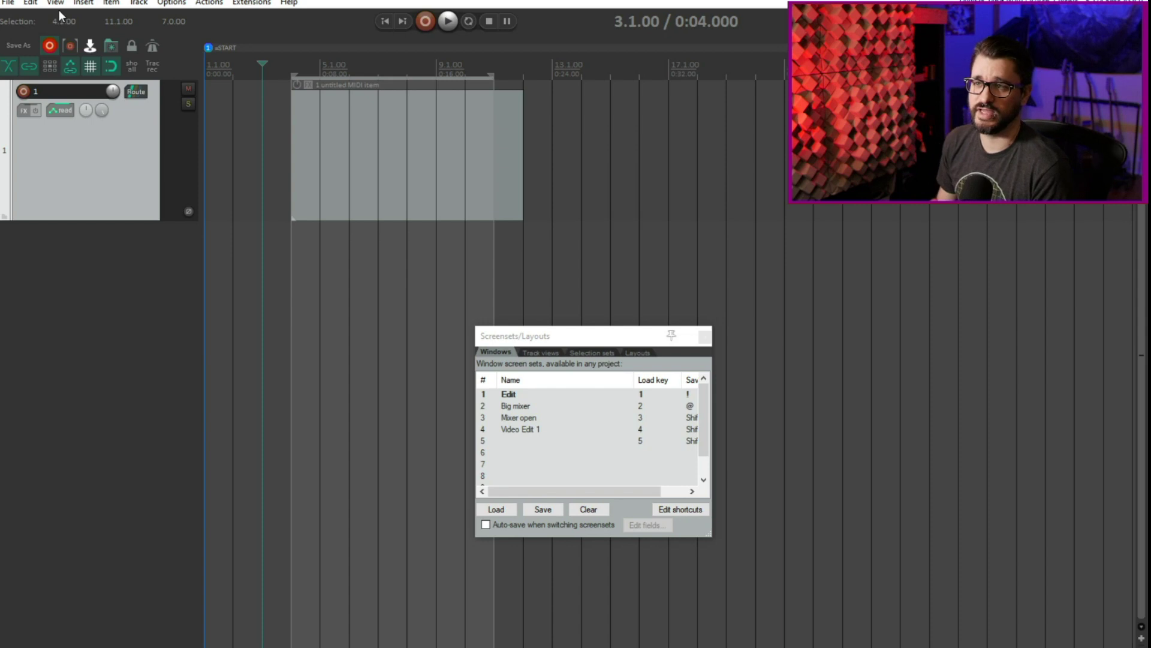
# Open the Grouping Matrix, the Performance Meter and the Project Media/FX Bay.
pyautogui.click(58, 5)
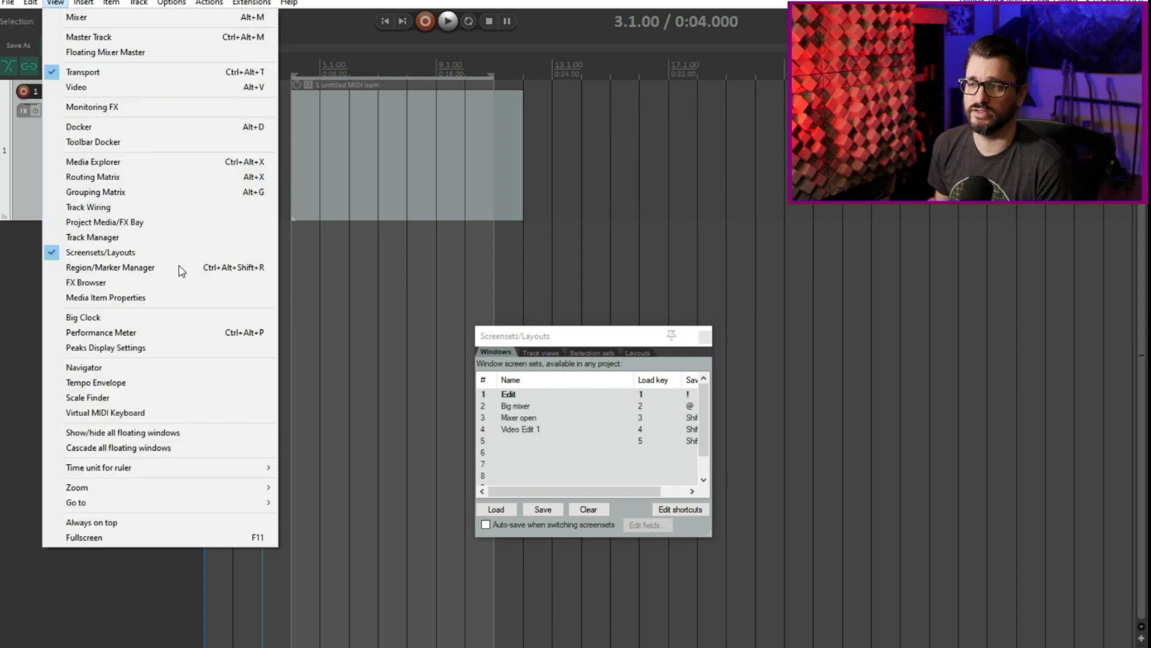
pyautogui.click(190, 192)
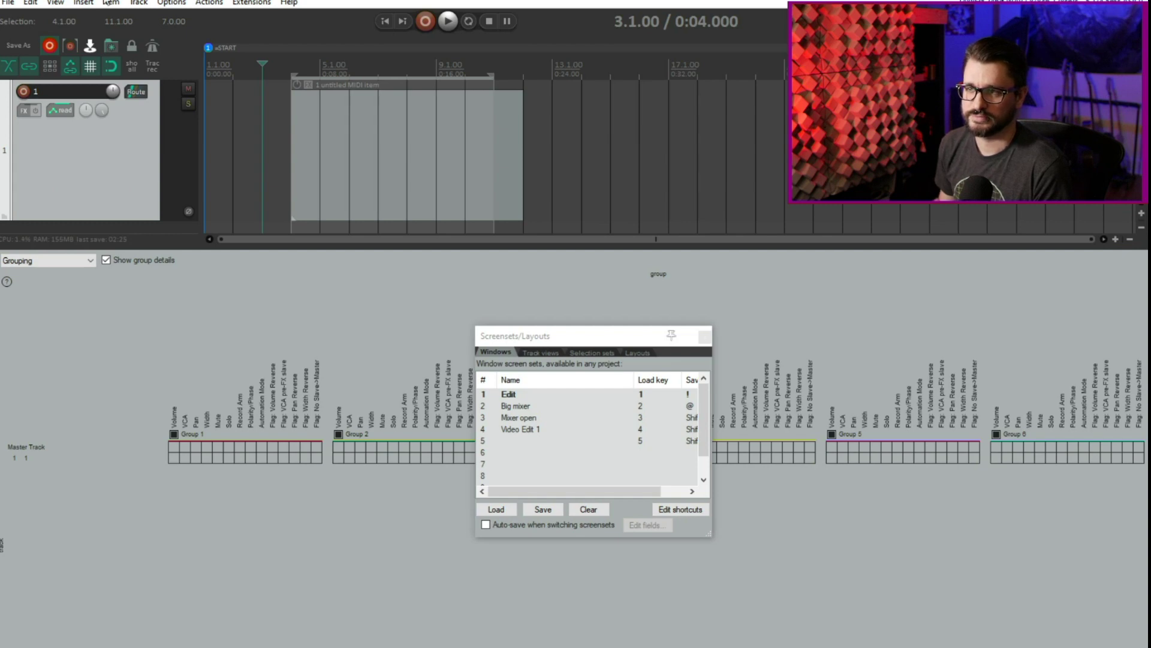
pyautogui.click(83, 3)
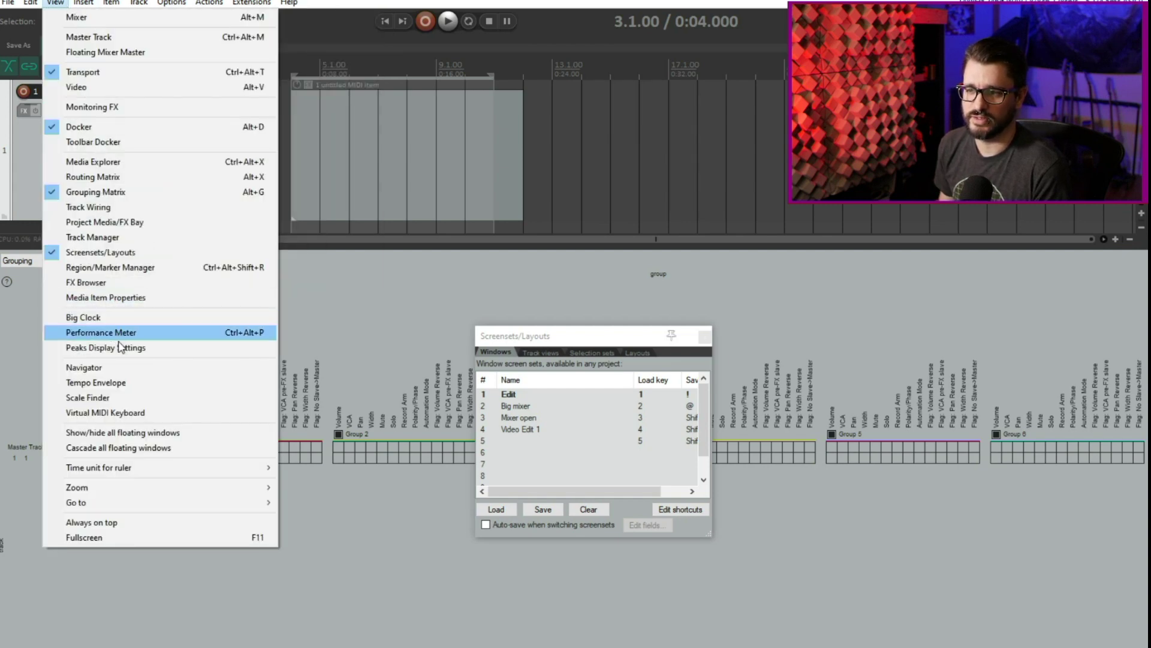
pyautogui.click(150, 332)
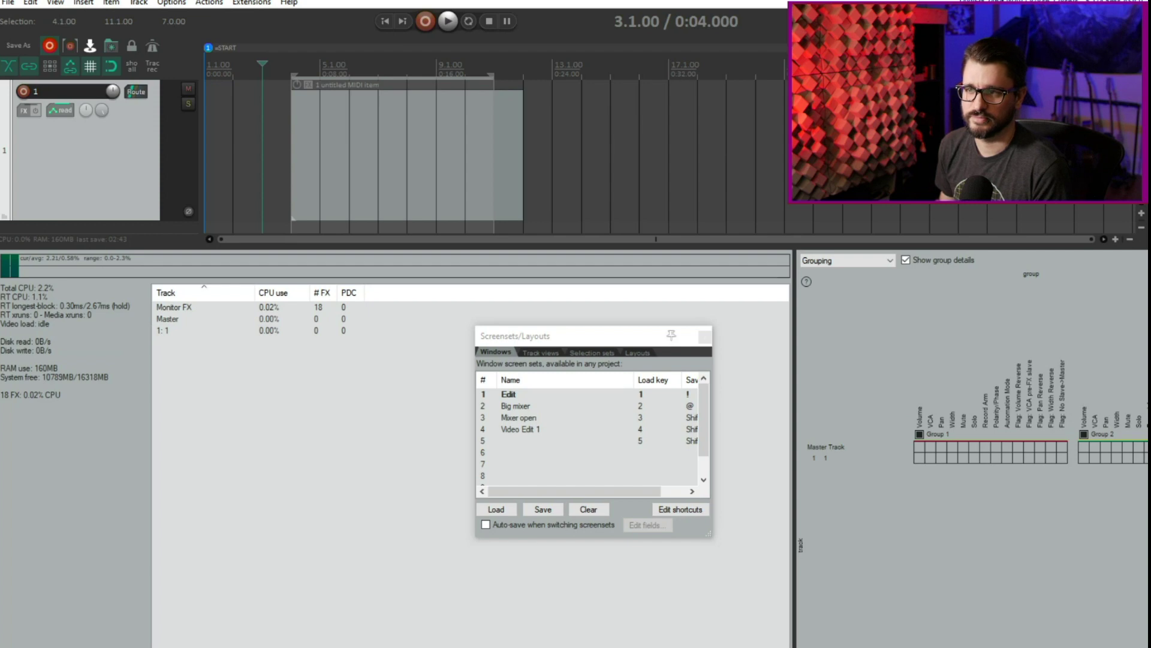
pyautogui.click(83, 3)
pyautogui.click(146, 226)
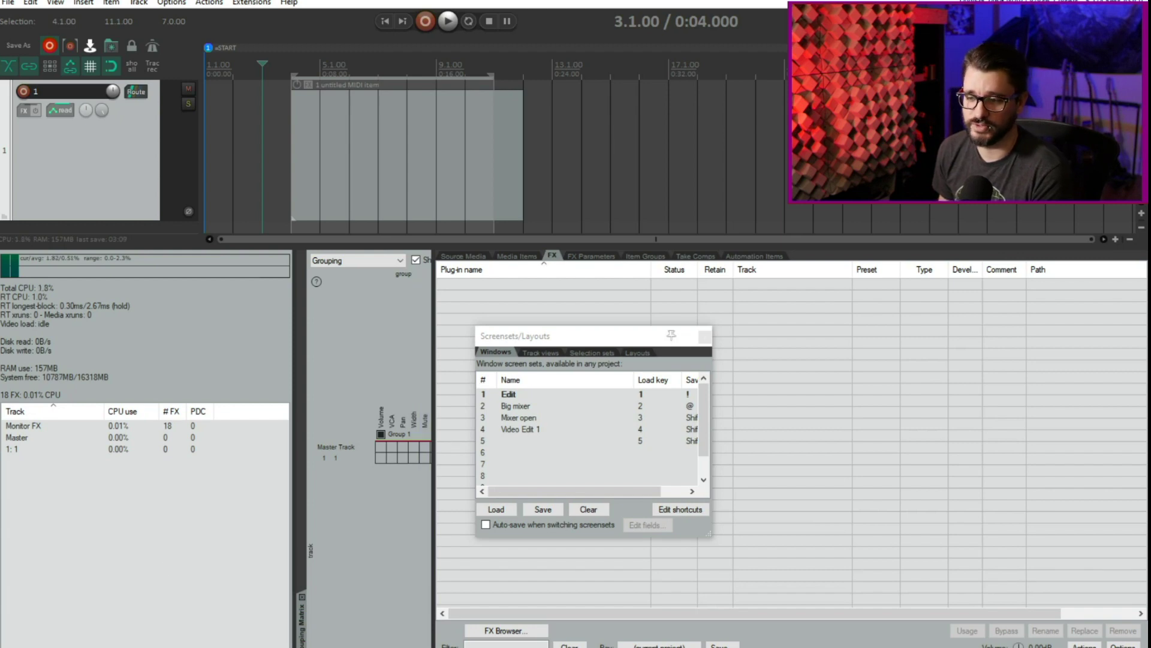
# Float the Performance Meter, a reduced Grouping Matrix and the Project Bay, with the first two side by side above the Project Bay.
pyautogui.moveTo(247, 372); pyautogui.dragTo(368, 241)
pyautogui.moveTo(94, 620); pyautogui.dragTo(495, 234)
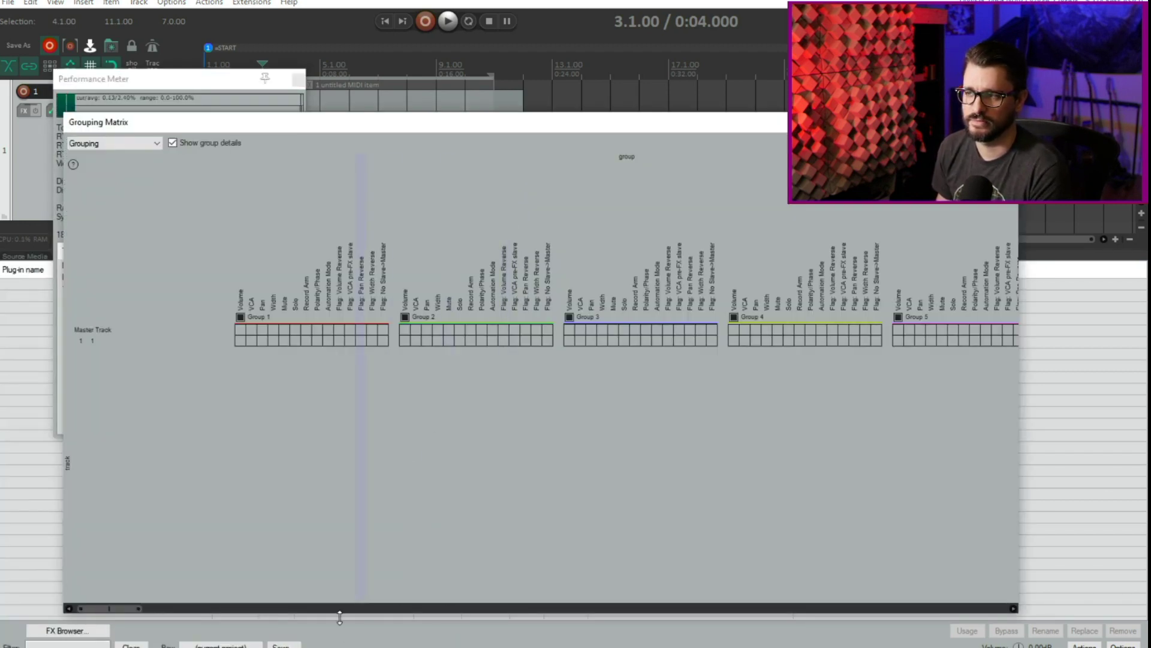
pyautogui.moveTo(300, 124); pyautogui.dragTo(430, 22)
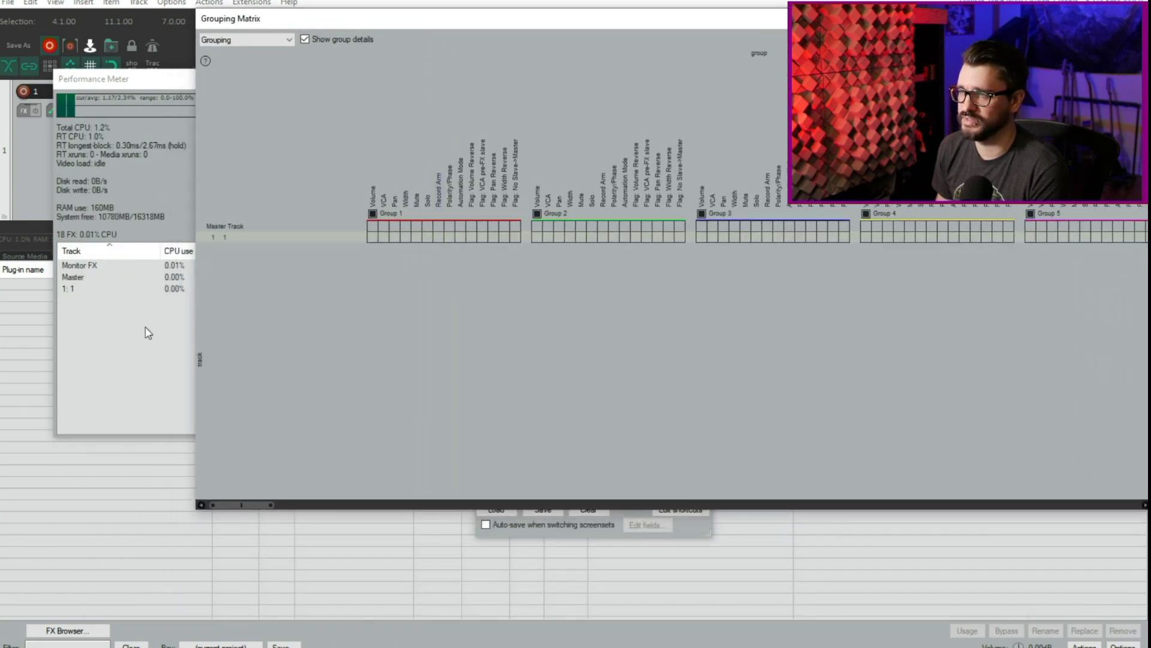
pyautogui.moveTo(197, 507); pyautogui.dragTo(545, 292)
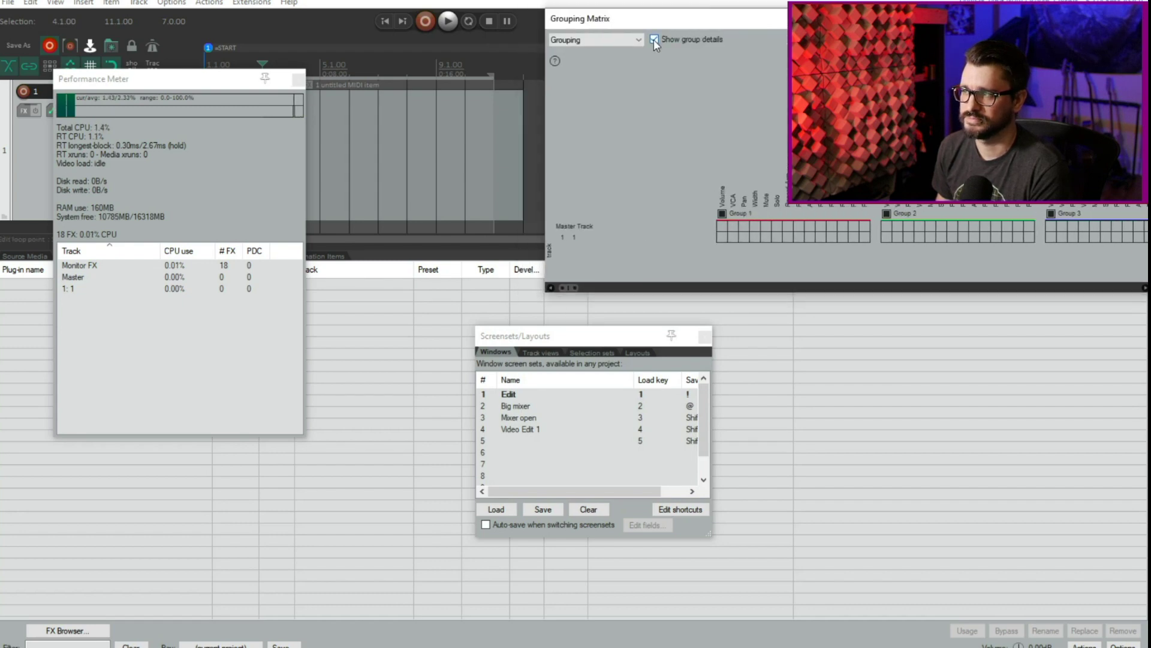
pyautogui.moveTo(164, 79); pyautogui.dragTo(107, 12)
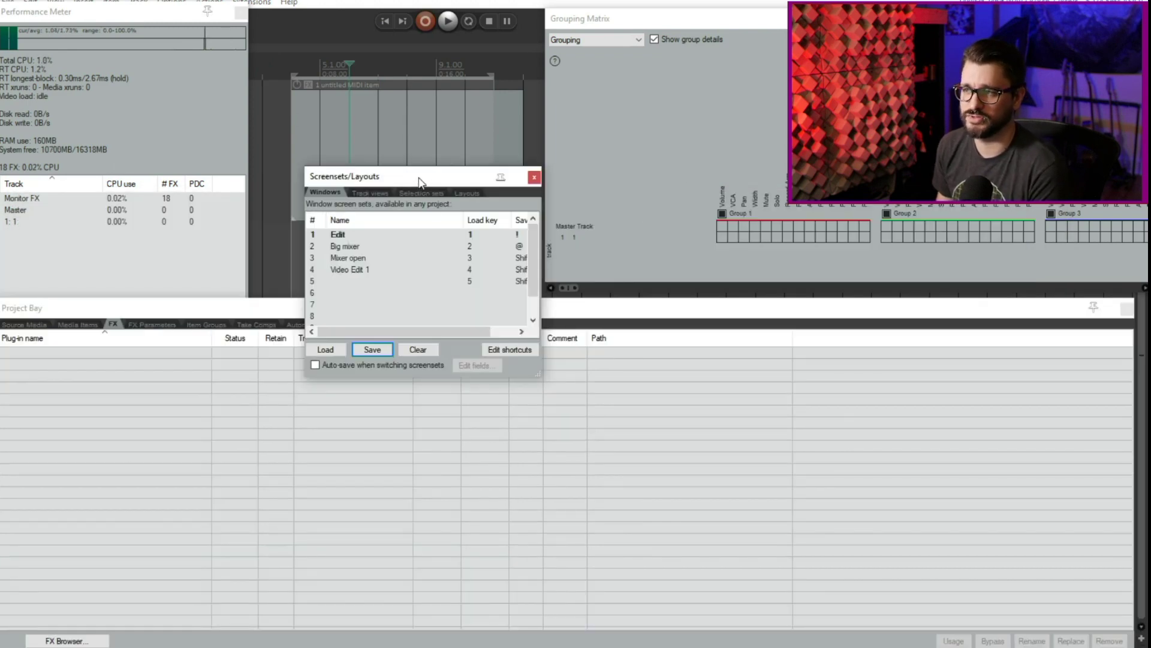
pyautogui.moveTo(420, 181); pyautogui.dragTo(395, 205)
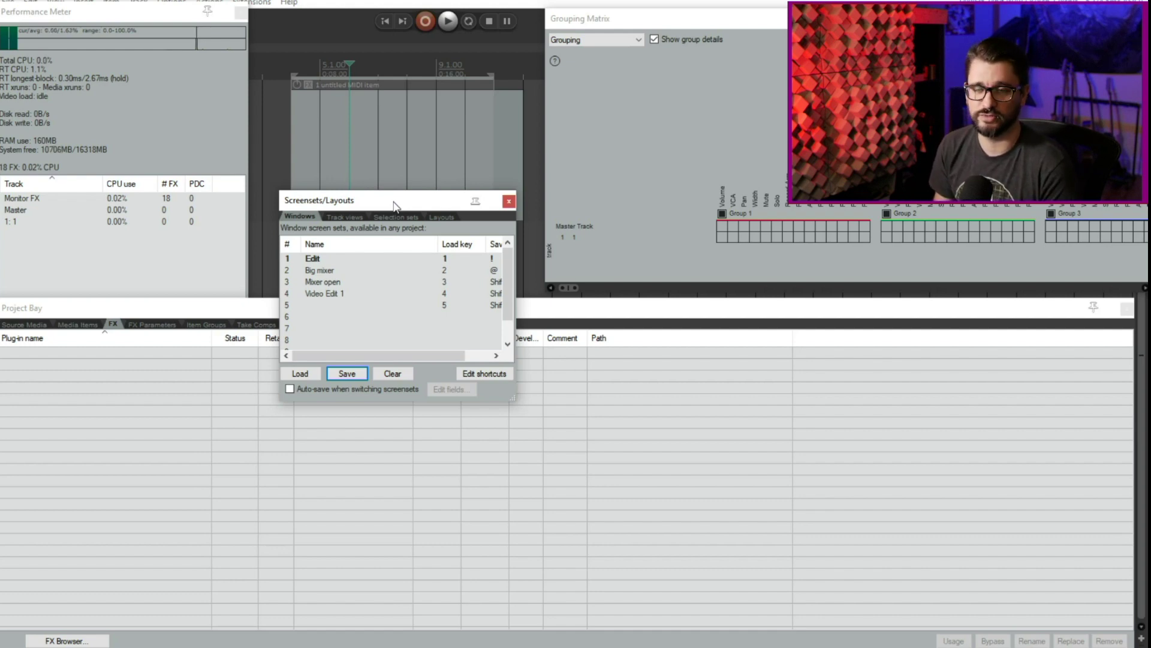
# Save the floating window arrangement as windows screenset #6 named misc, keeping all items included.
pyautogui.click(342, 316)
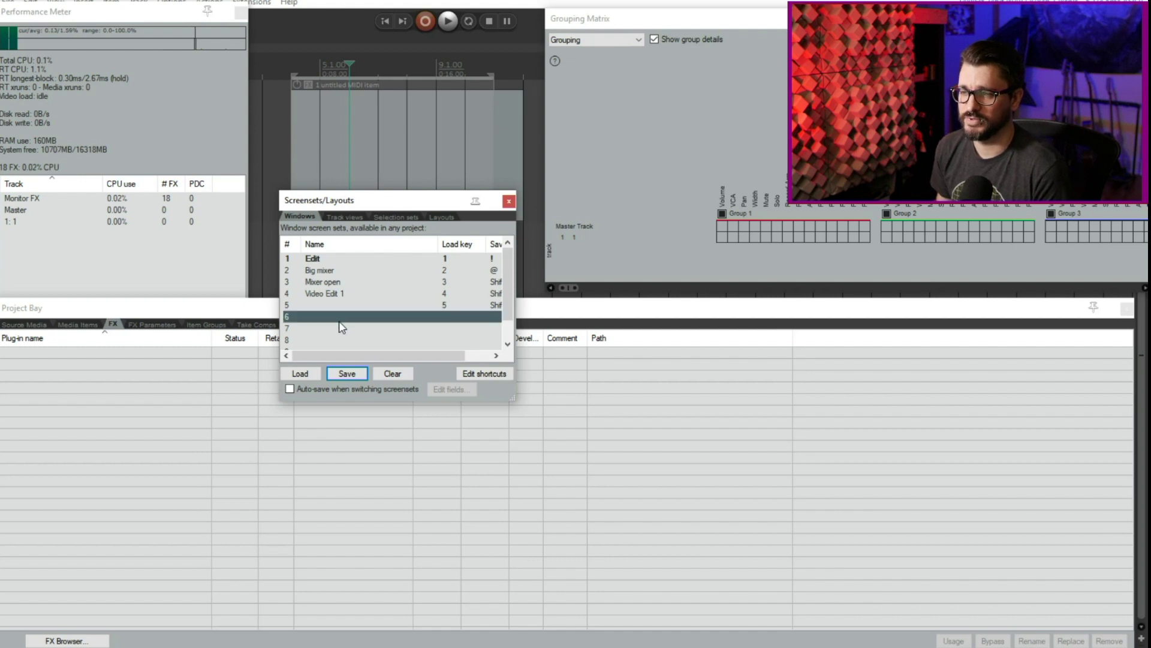
pyautogui.click(347, 375)
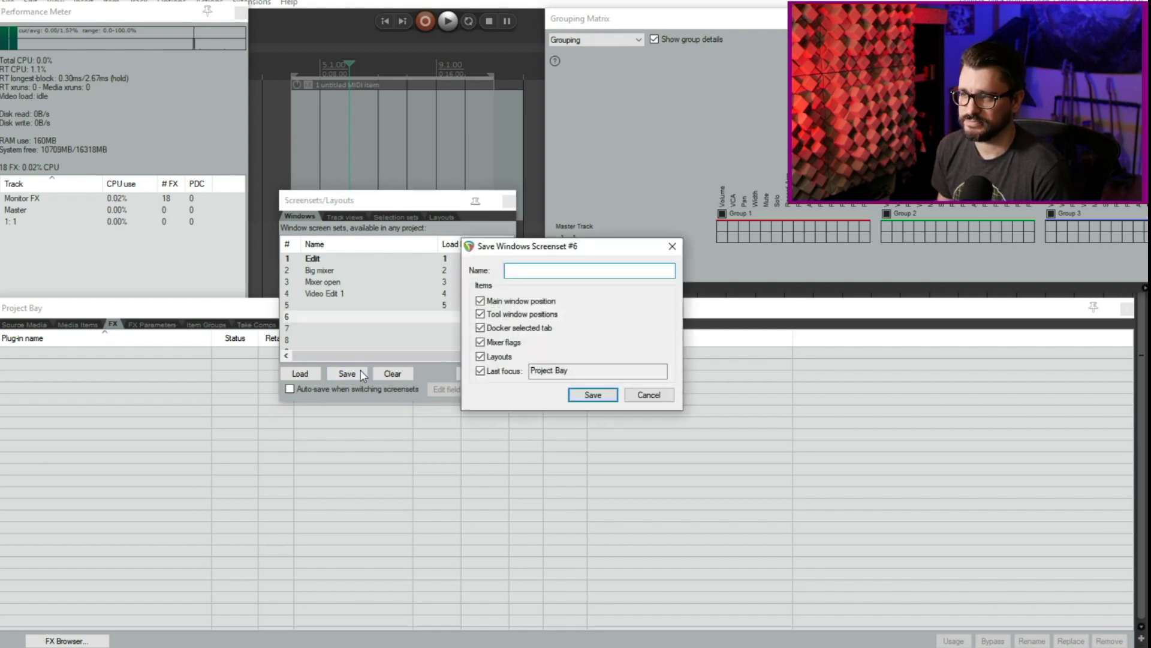
pyautogui.write('misc')
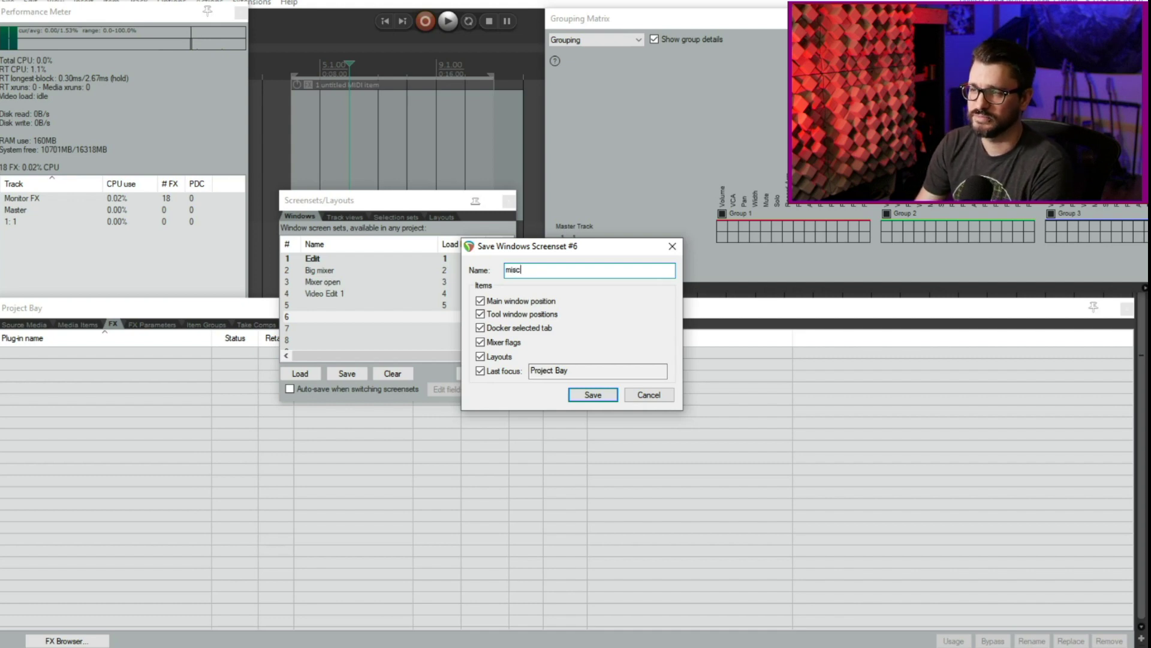
pyautogui.press('Return')
# Switch between the Edit and misc windows screensets to test the recall, ending on Edit.
pyautogui.press('1')
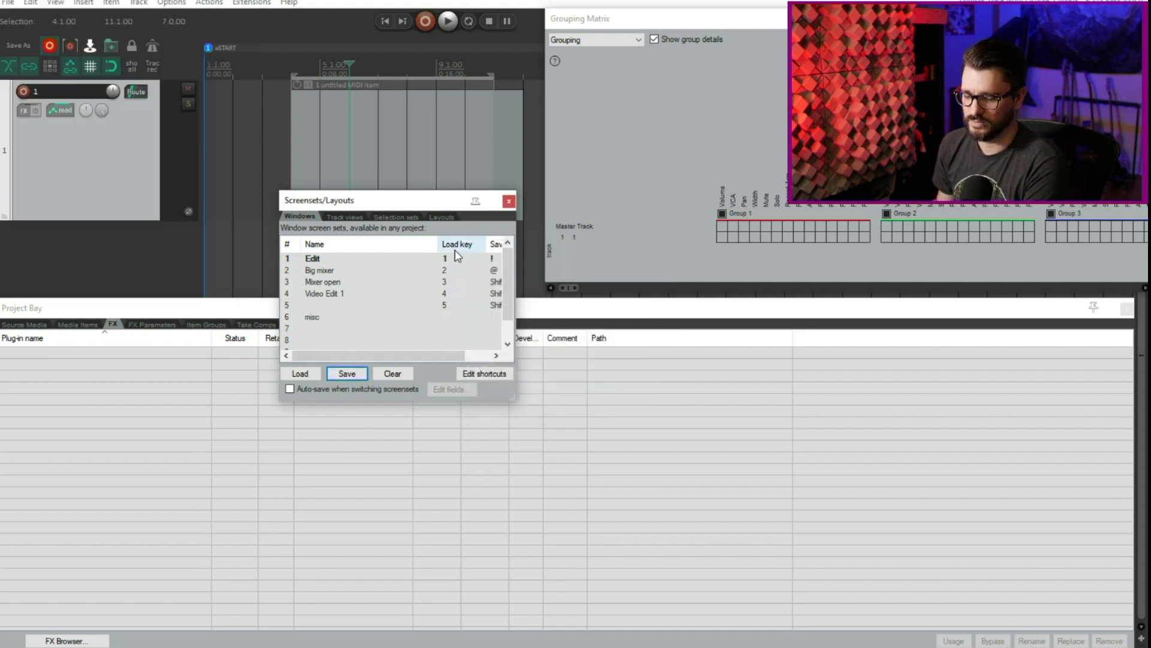
pyautogui.doubleClick(331, 317)
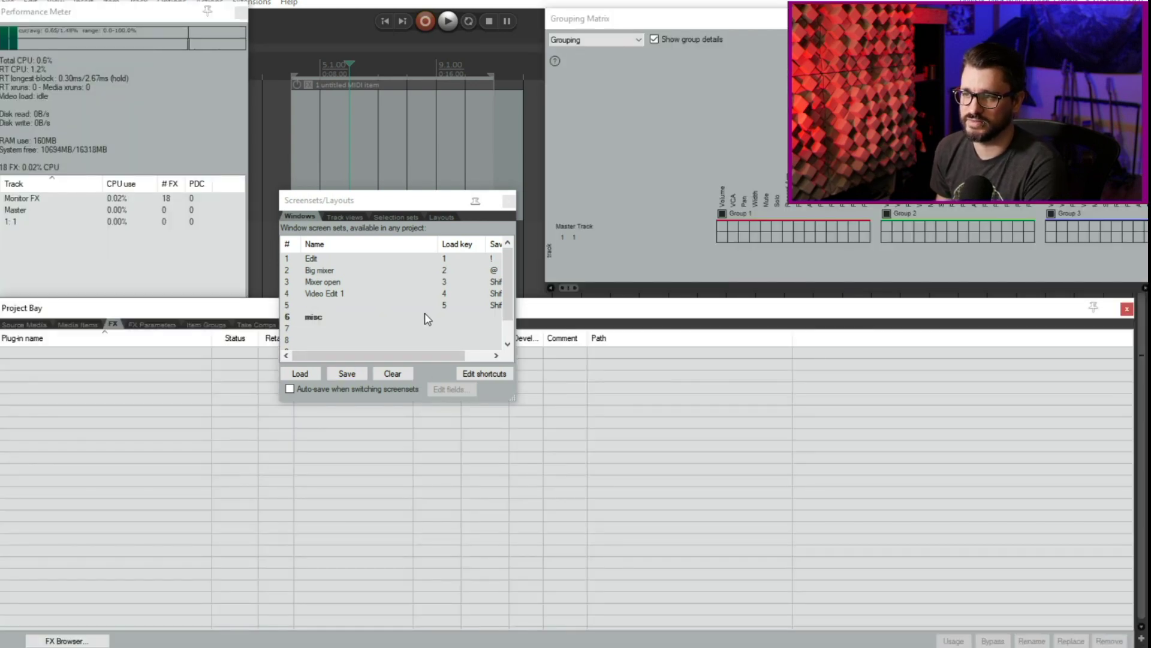
pyautogui.press('1')
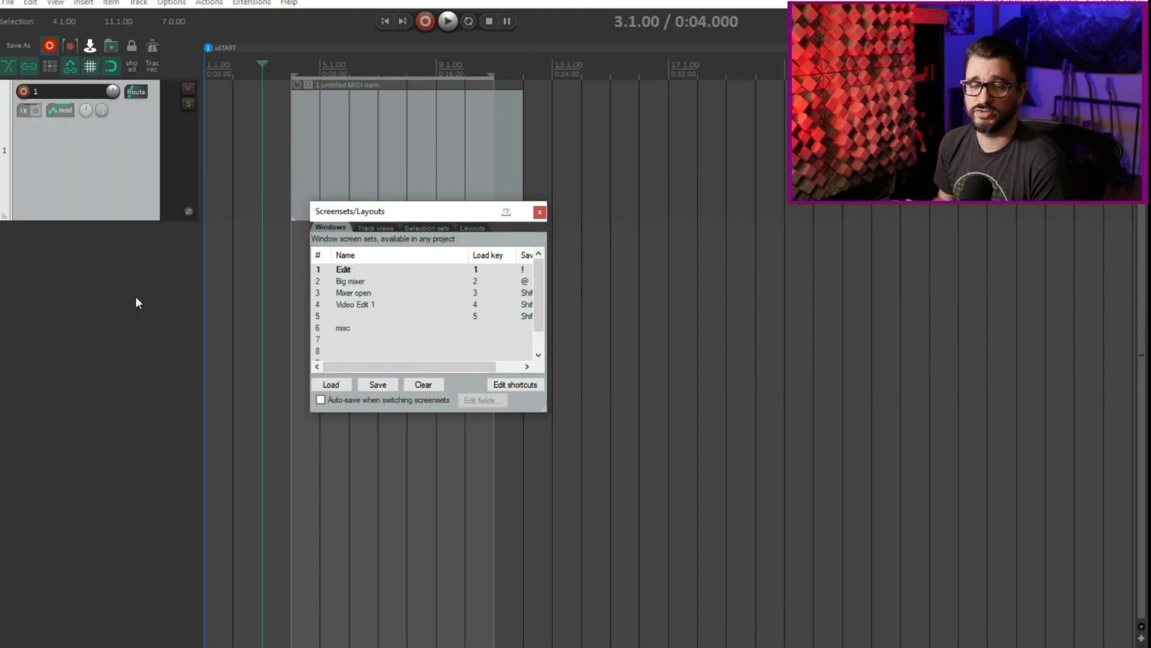
# Show the mixer docked along the left side of the main window and hide the master track in it.
pyautogui.click(71, 3)
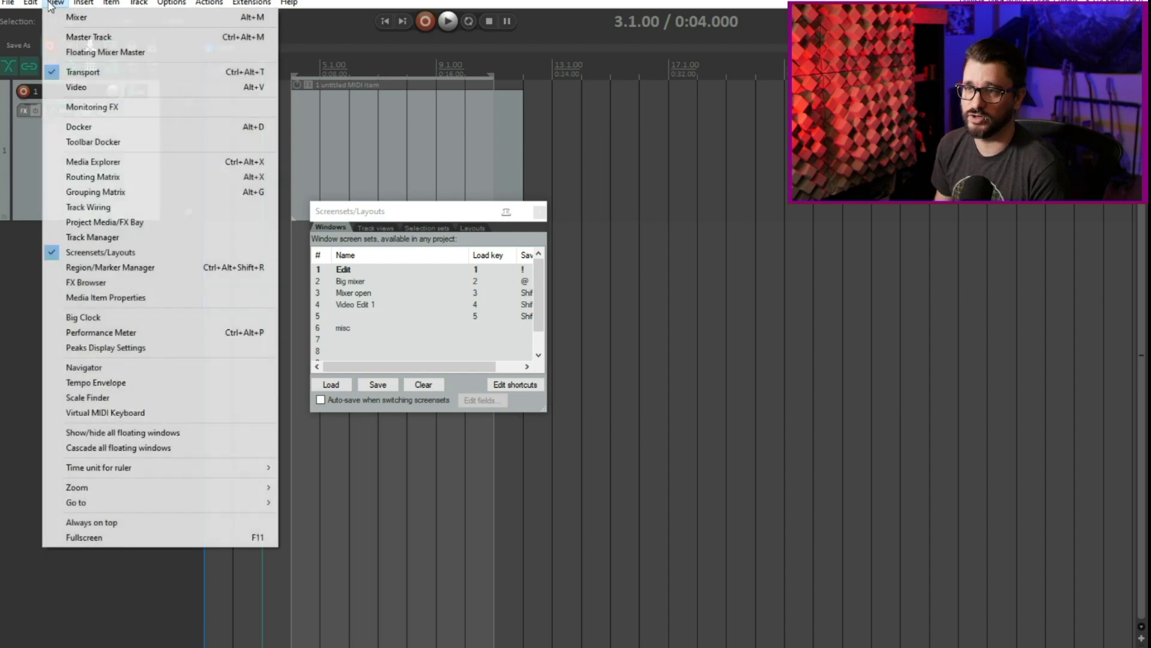
pyautogui.click(81, 19)
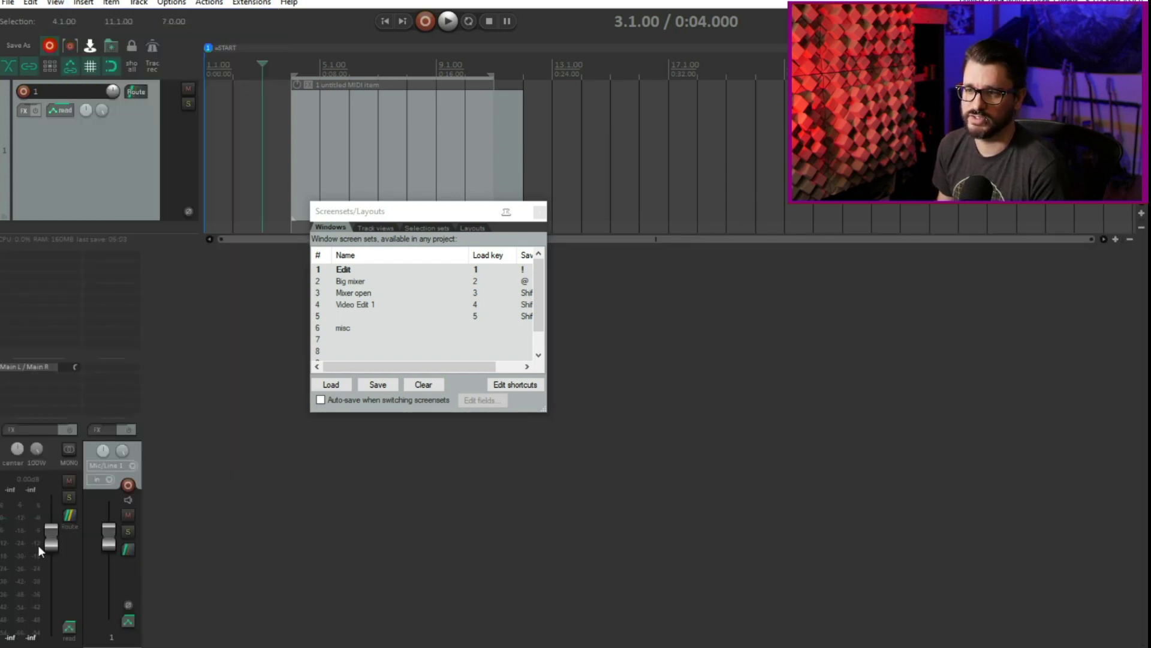
pyautogui.moveTo(38, 545); pyautogui.dragTo(2, 194)
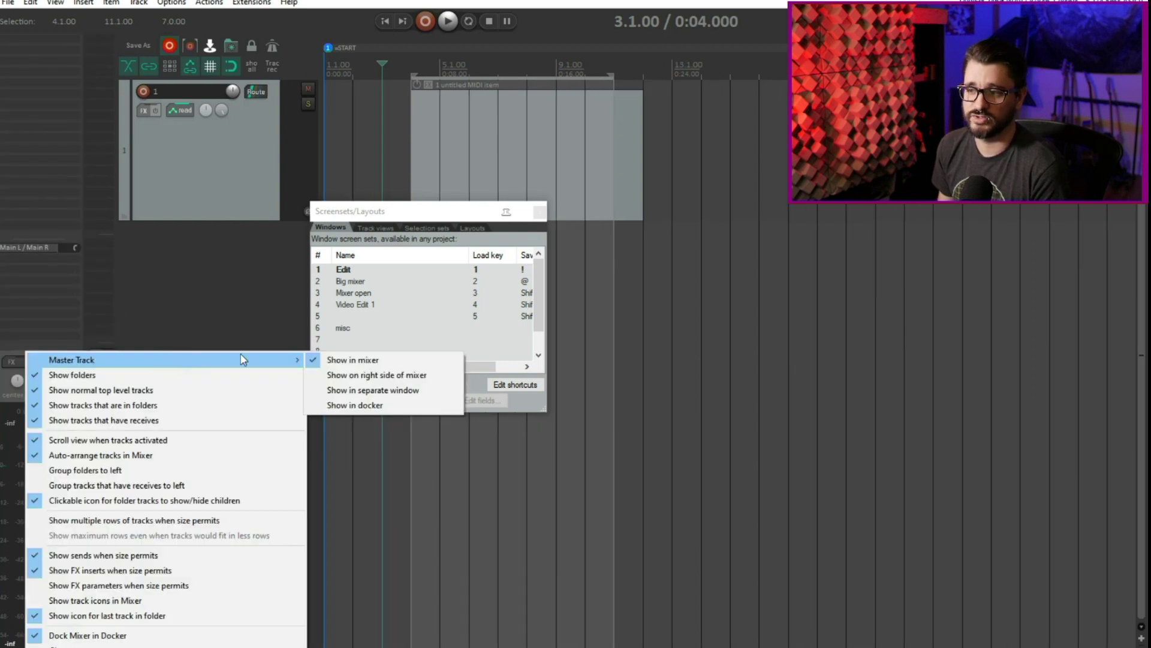
pyautogui.click(345, 361)
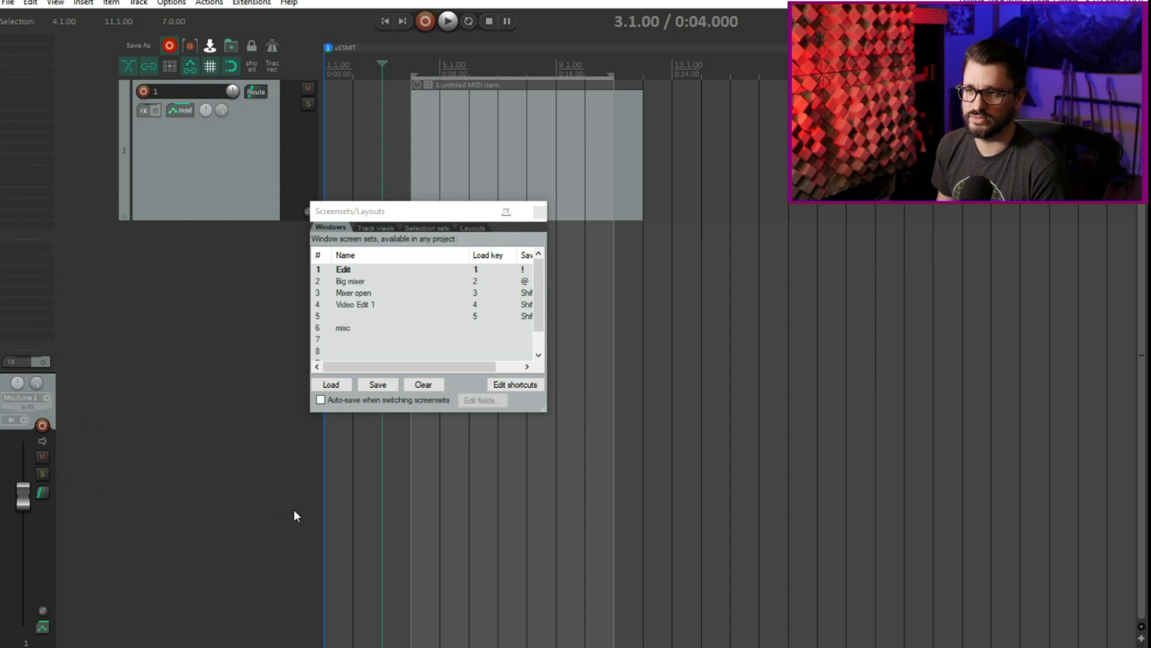
# Add two new tracks and narrow the docked mixer to the width of a single channel strip.
pyautogui.doubleClick(243, 515)
pyautogui.doubleClick(242, 516)
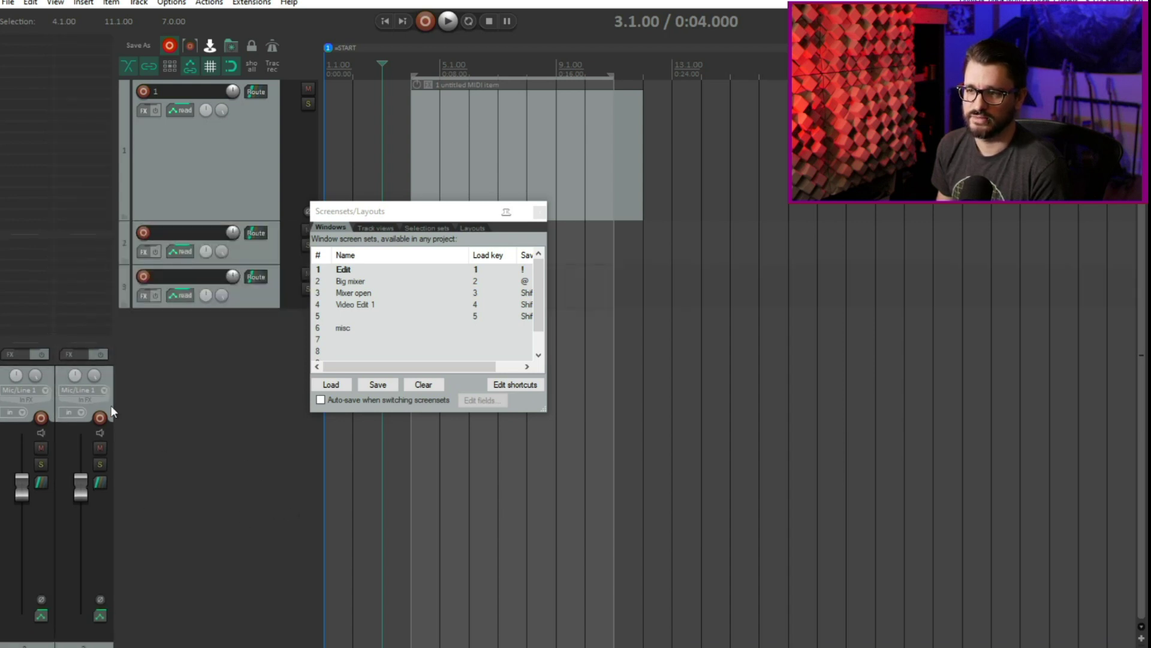
pyautogui.moveTo(114, 407); pyautogui.dragTo(56, 410)
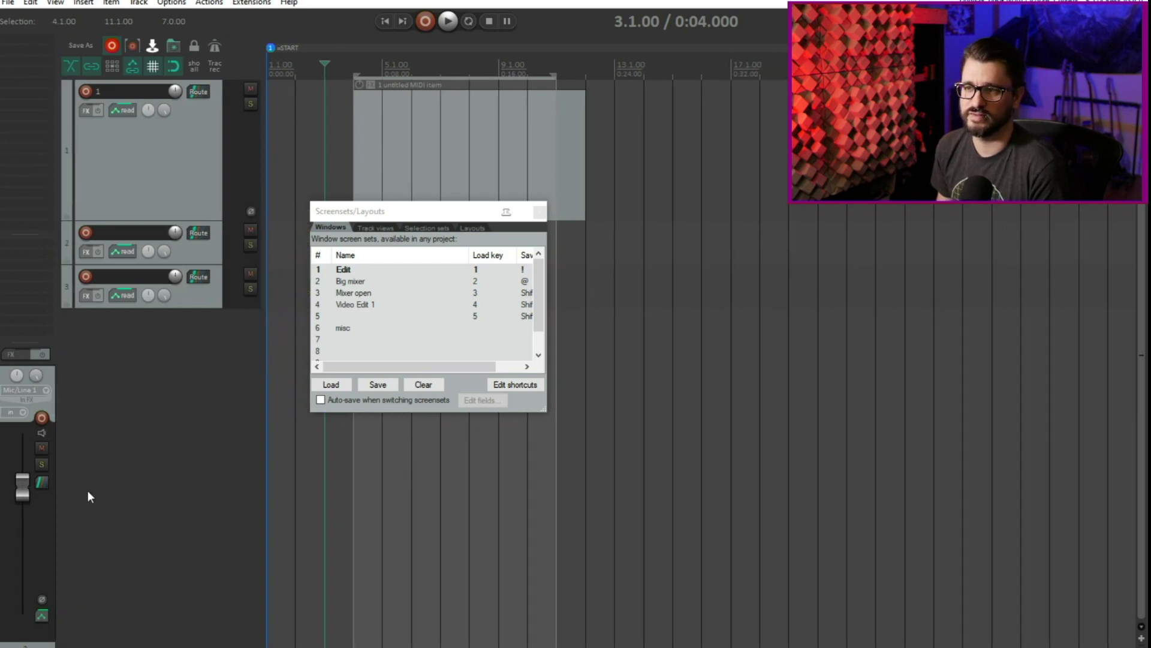
# Fit the docked mixer to one channel strip and select the three tracks in turn to check which channel the strip shows.
pyautogui.click(50, 407)
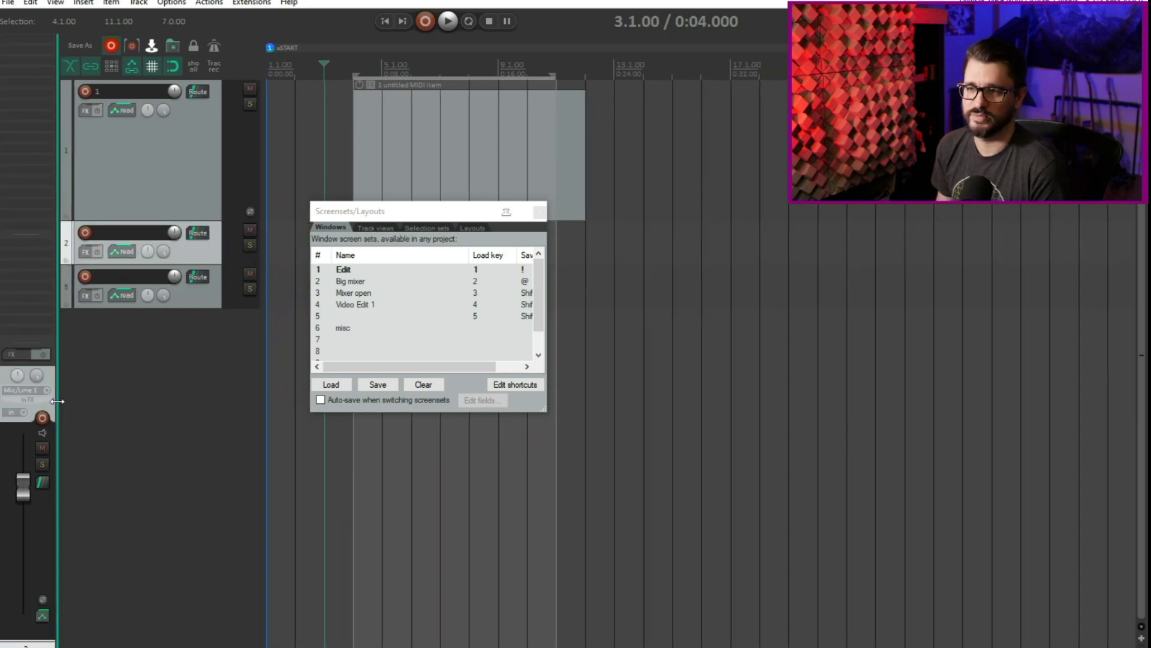
pyautogui.moveTo(57, 401); pyautogui.dragTo(60, 401)
pyautogui.click(121, 207)
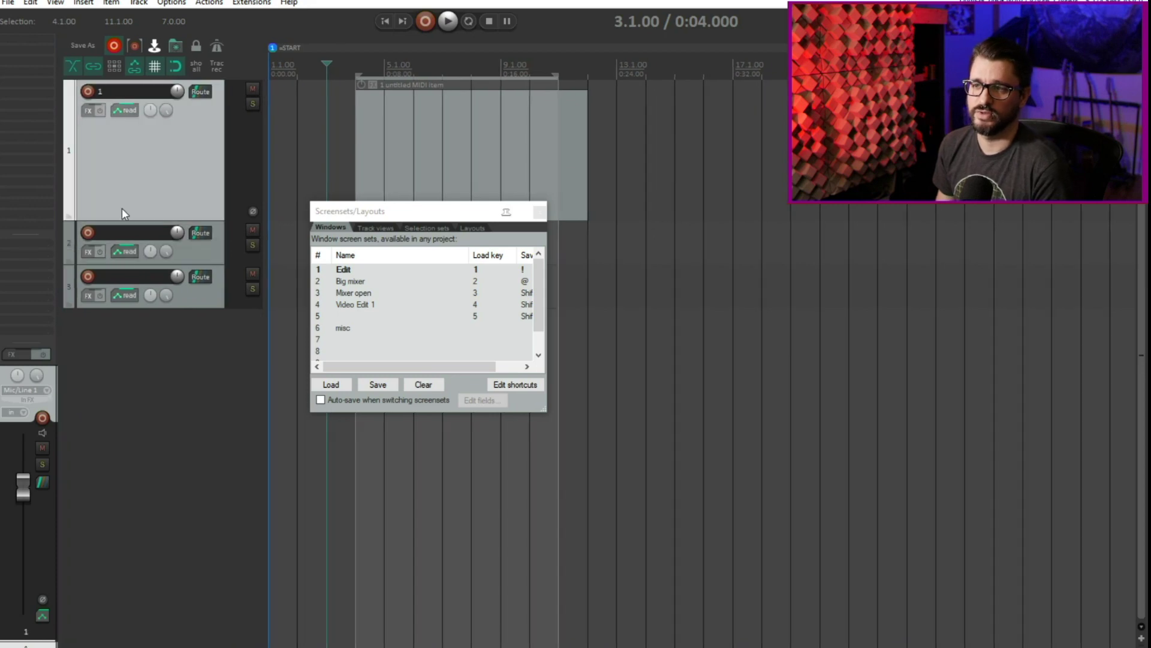
pyautogui.click(192, 251)
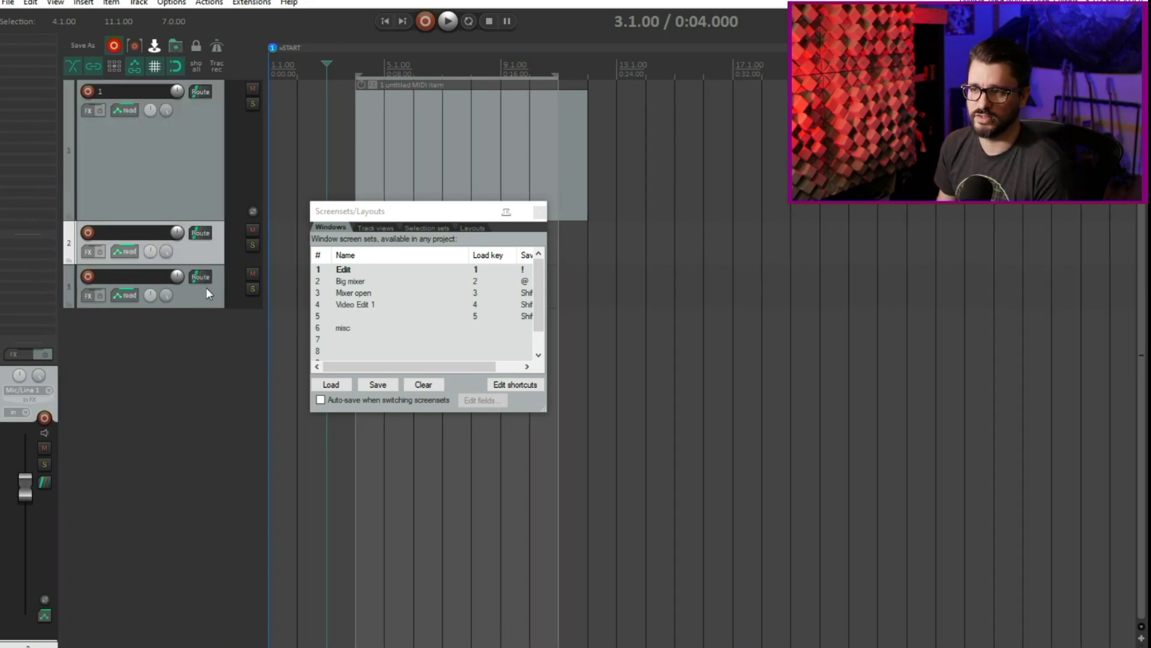
pyautogui.click(207, 287)
pyautogui.click(205, 188)
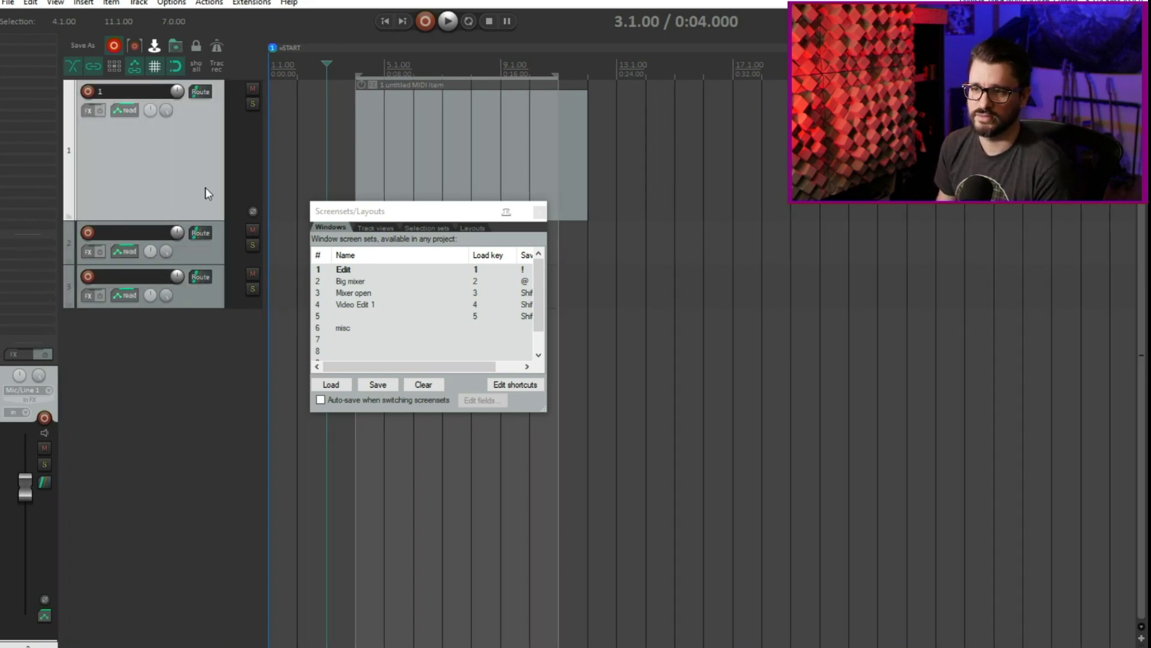
pyautogui.click(207, 237)
pyautogui.click(211, 291)
# Try the docked mixer narrower than a channel strip, restore it to full strip width, and recheck it with different tracks selected.
pyautogui.moveTo(59, 316)
pyautogui.mouseDown()
pyautogui.moveTo(78, 316)
pyautogui.moveTo(39, 316)
pyautogui.mouseUp()
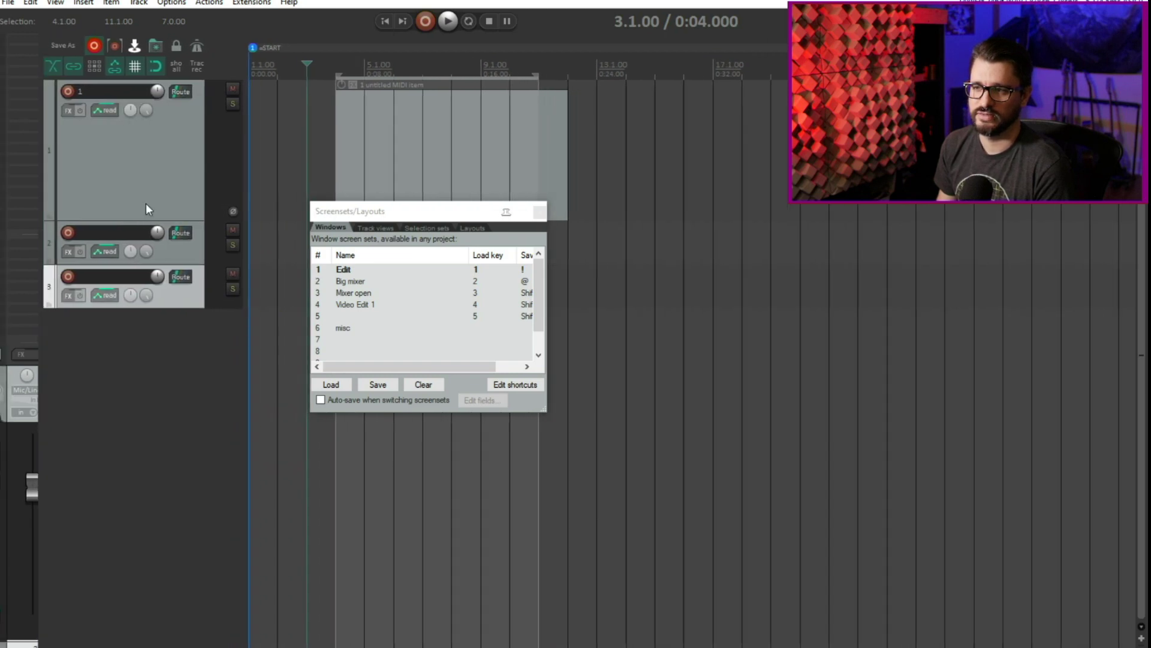
pyautogui.click(146, 203)
pyautogui.moveTo(38, 396); pyautogui.dragTo(58, 396)
pyautogui.click(205, 253)
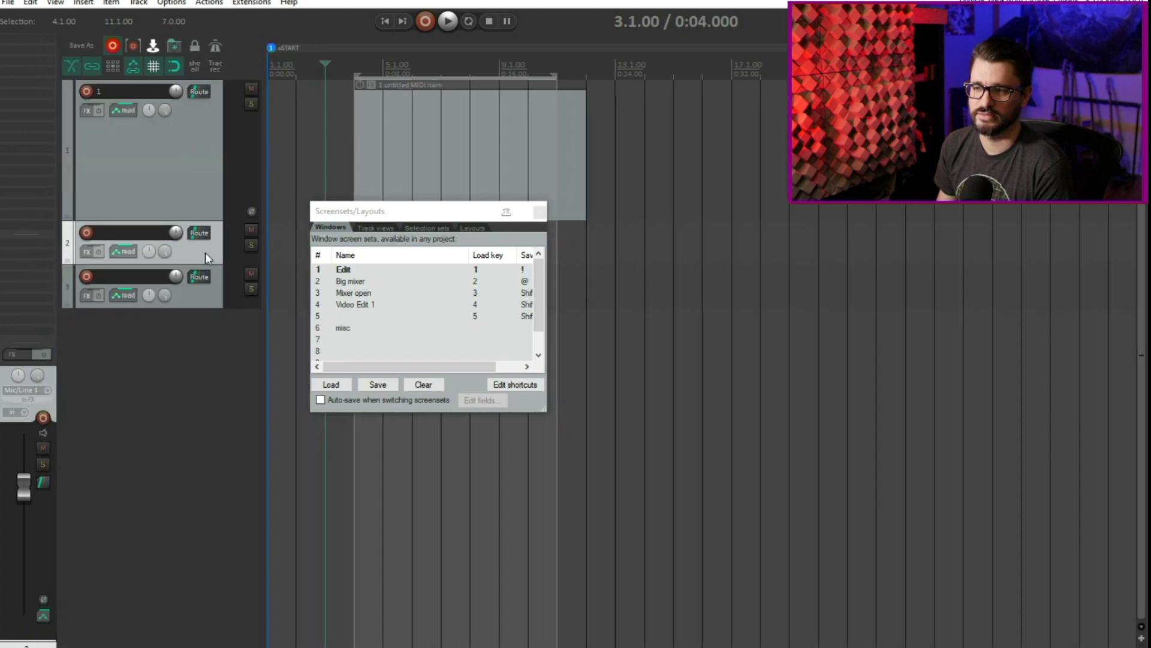
pyautogui.click(198, 288)
# Try making track 2 a folder parent, check the docked mixer strip with each track selected, and undo the folder change.
pyautogui.click(128, 259)
pyautogui.click(67, 261)
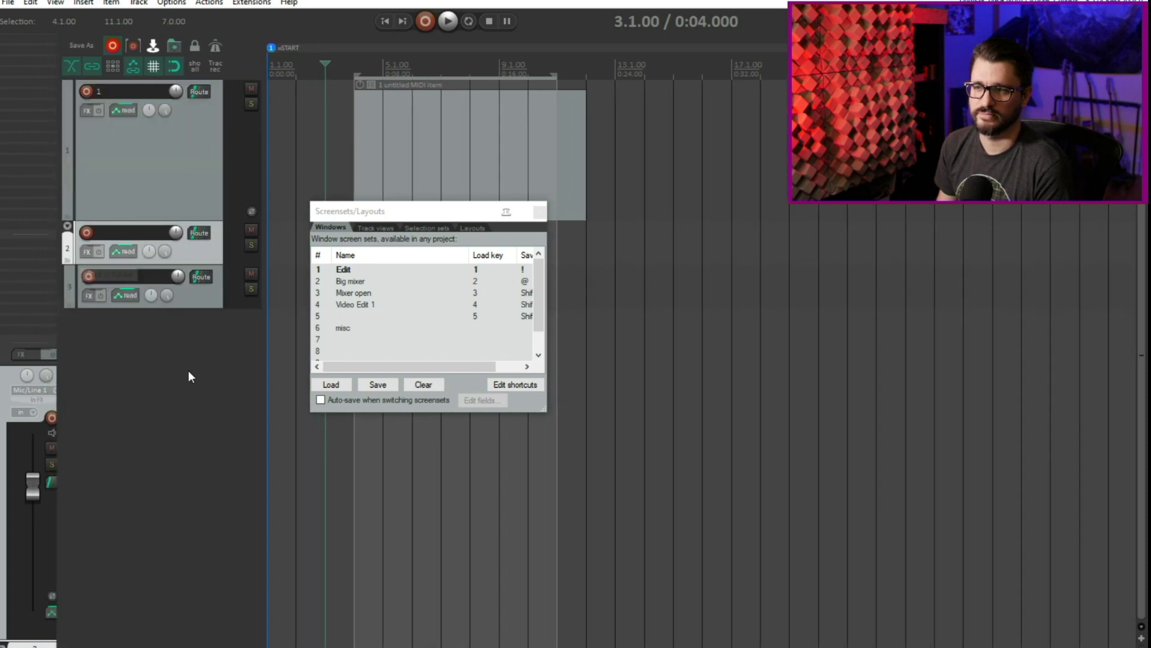
pyautogui.click(188, 370)
pyautogui.click(190, 186)
pyautogui.click(195, 247)
pyautogui.click(214, 293)
pyautogui.moveTo(58, 343); pyautogui.dragTo(64, 345)
pyautogui.click(182, 187)
pyautogui.click(202, 252)
pyautogui.click(205, 193)
pyautogui.click(218, 301)
pyautogui.click(188, 185)
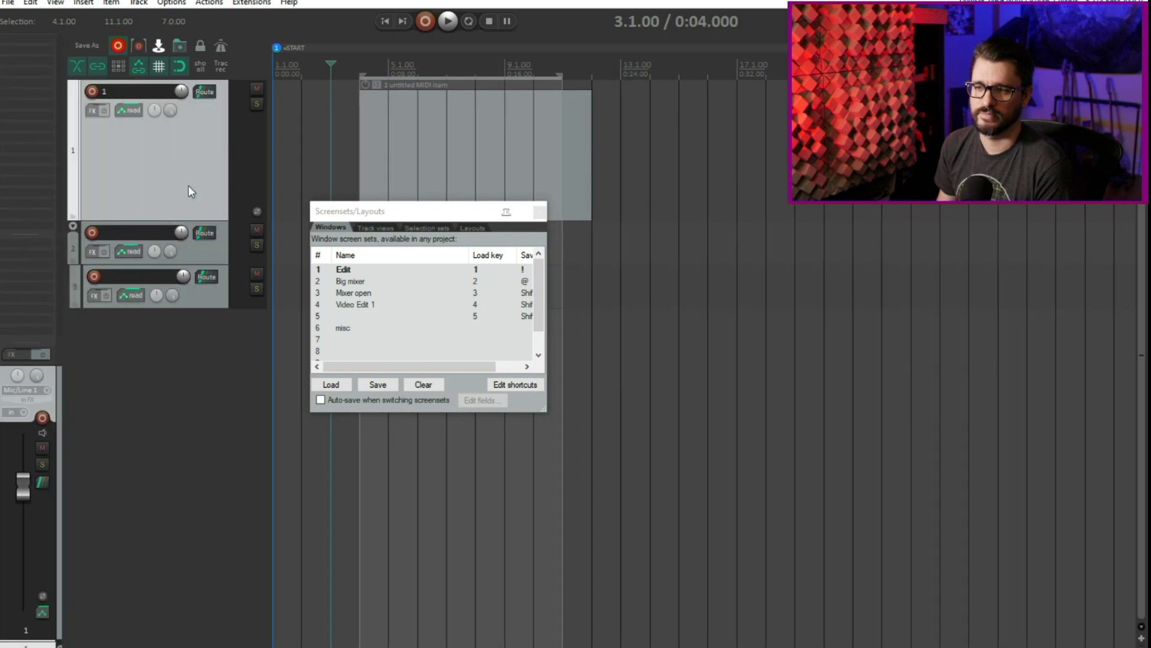
pyautogui.hotkey('ctrl', 'z')
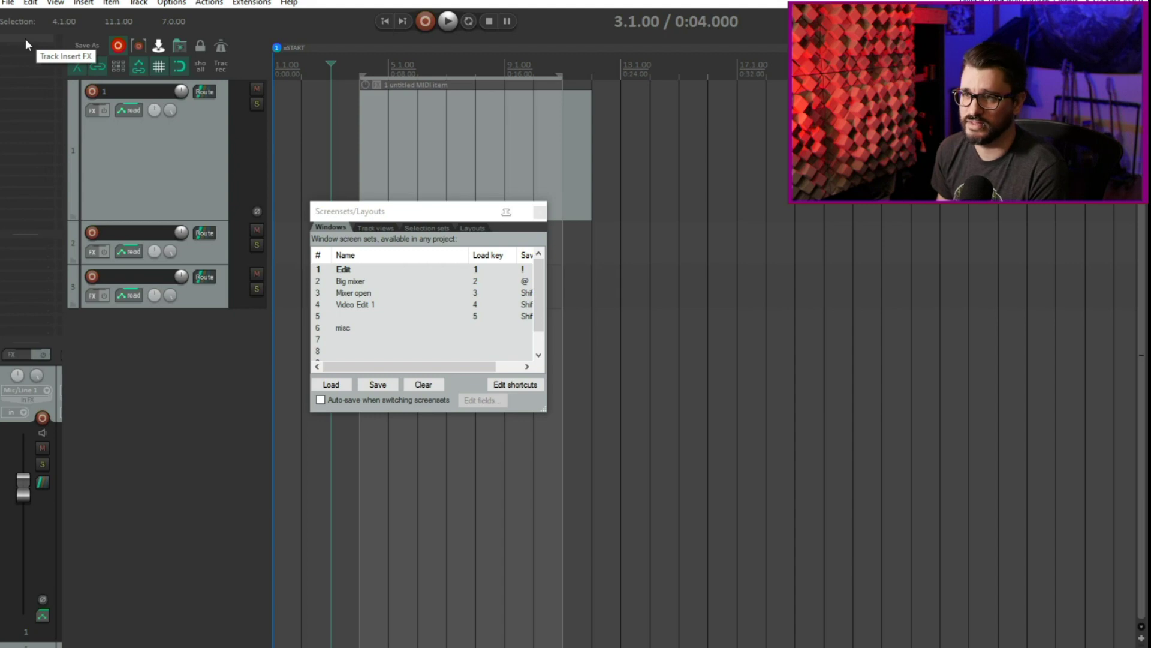
# Add ReaEQ to track 1 from the docked mixer strip and undock the FX browser into a floating window.
pyautogui.click(25, 38)
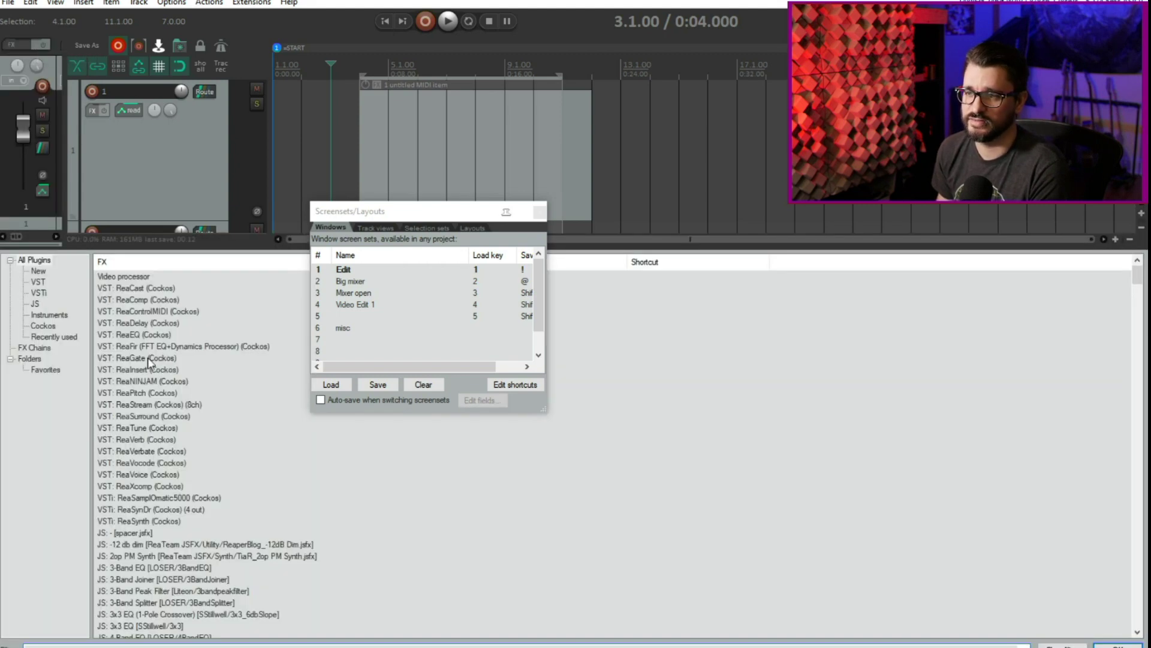
pyautogui.doubleClick(146, 335)
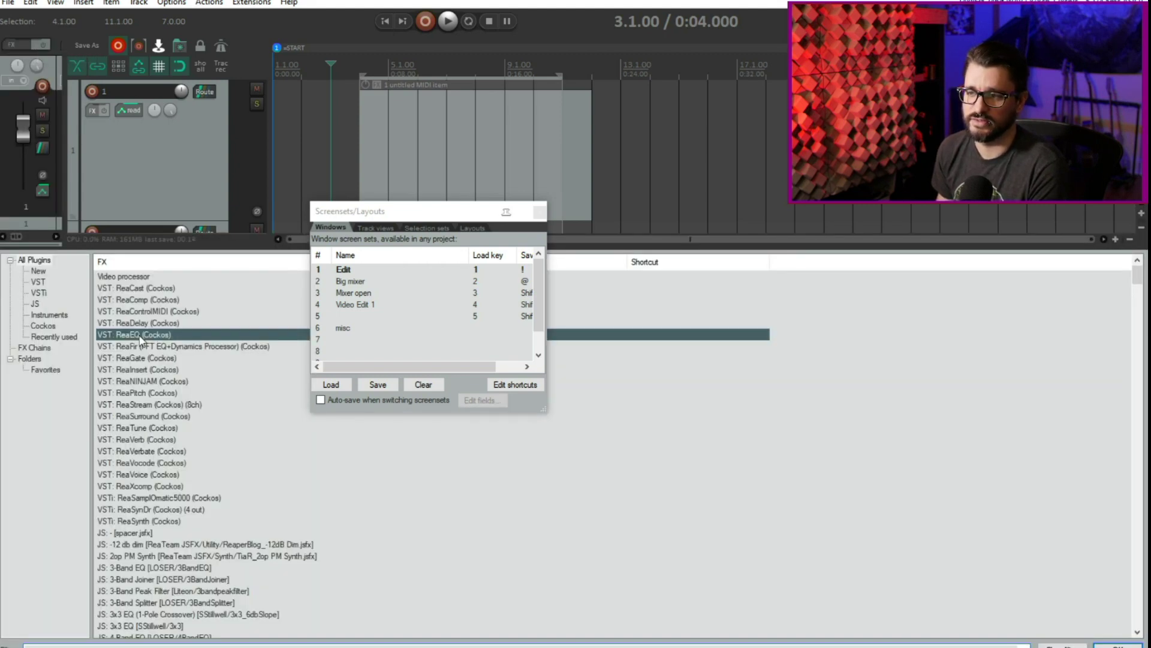
pyautogui.moveTo(811, 17); pyautogui.dragTo(631, 32)
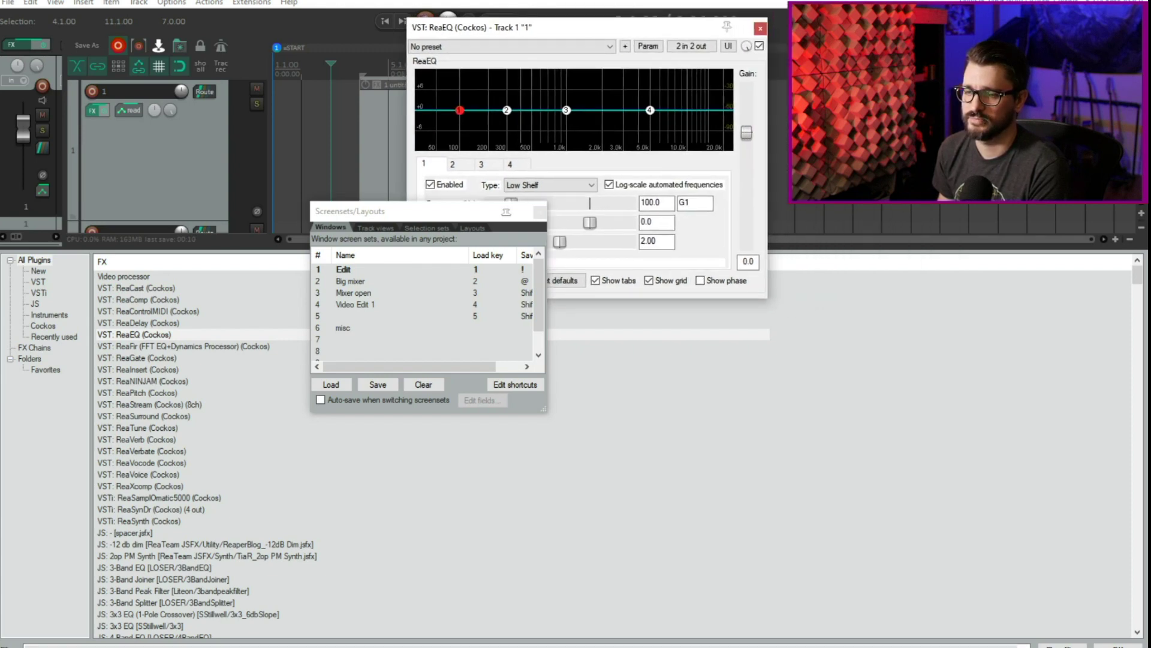
pyautogui.moveTo(53, 647); pyautogui.dragTo(250, 225)
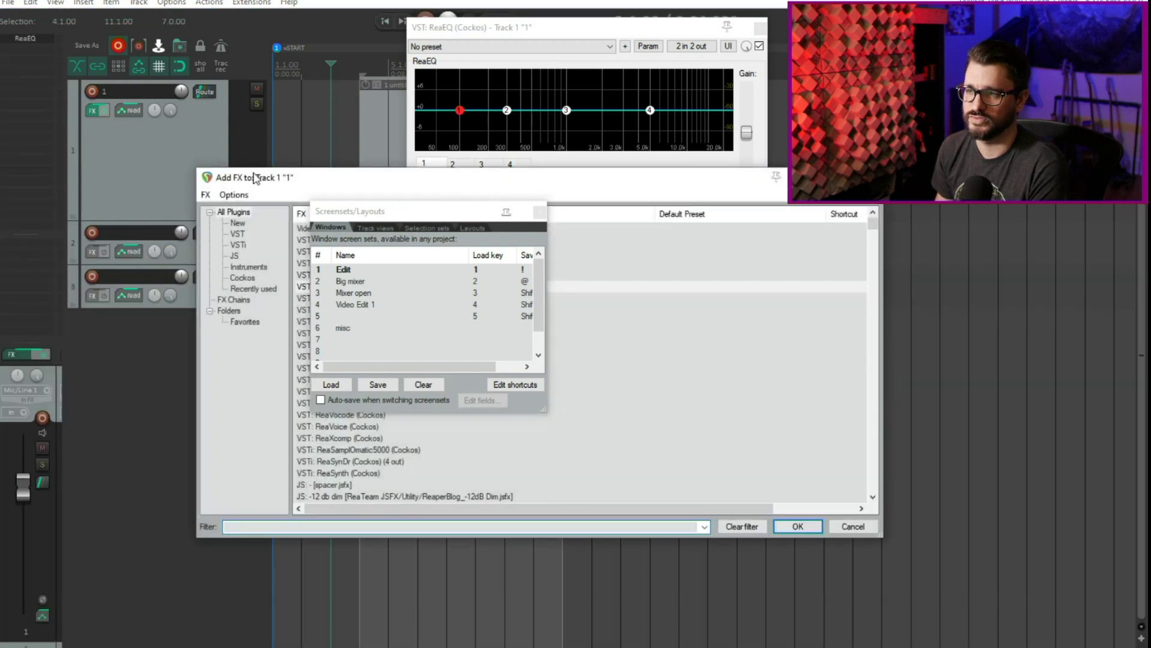
pyautogui.moveTo(255, 178); pyautogui.dragTo(454, 287)
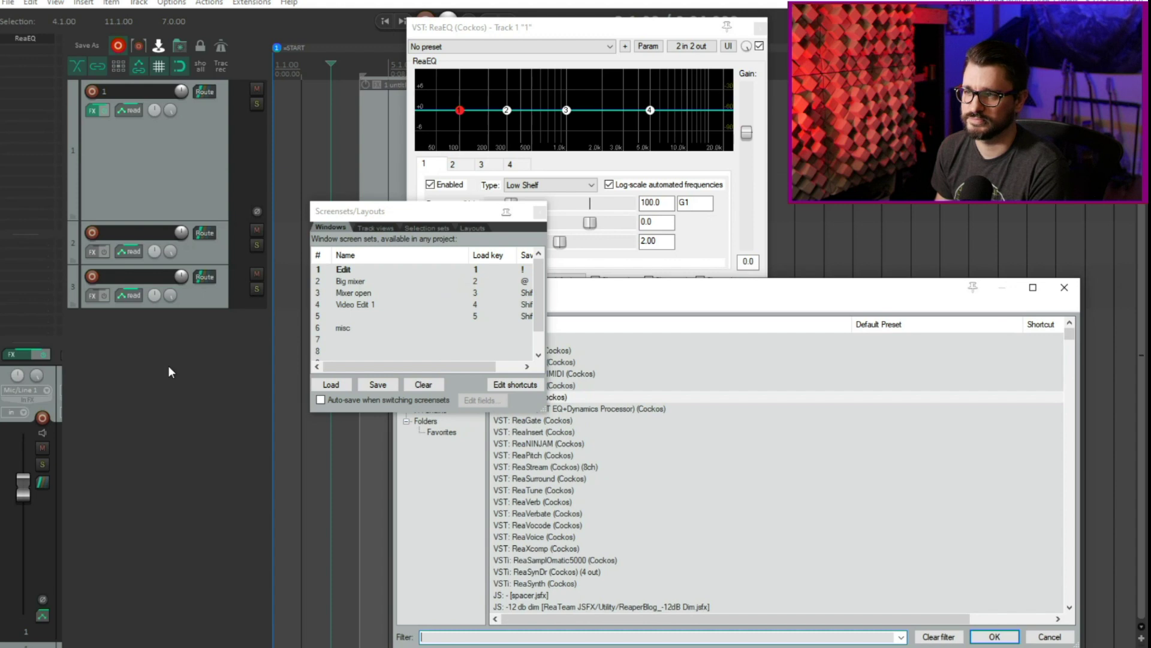
pyautogui.click(169, 367)
# Show the floating mixer master and dock it along the right side of the main window.
pyautogui.click(54, 4)
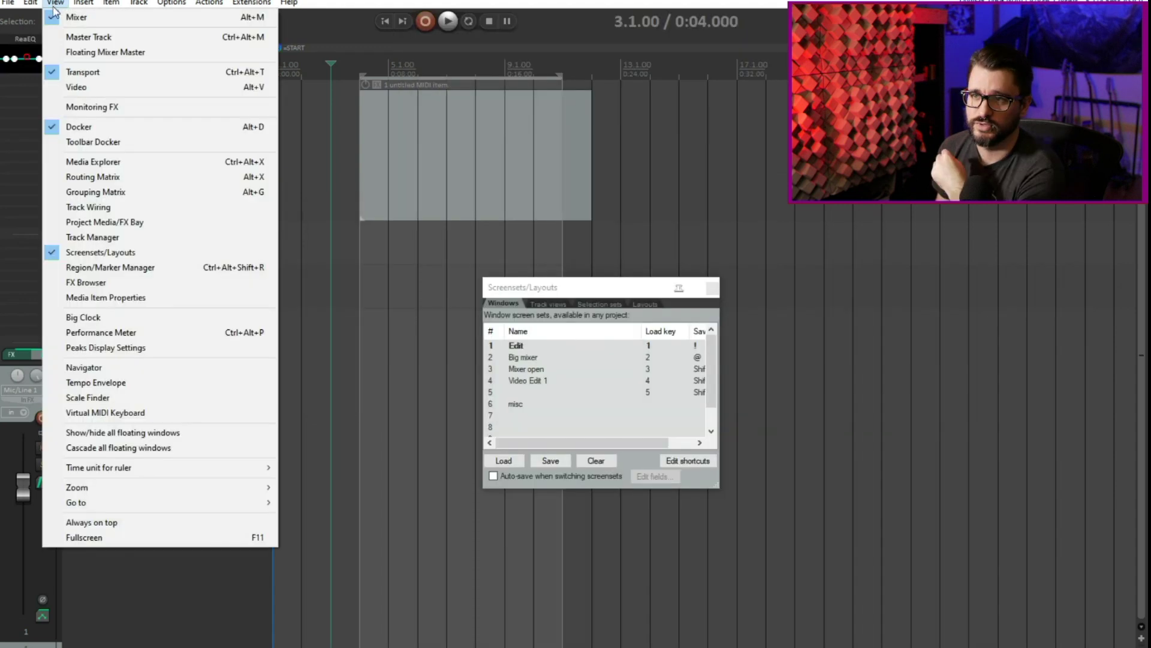
pyautogui.click(76, 55)
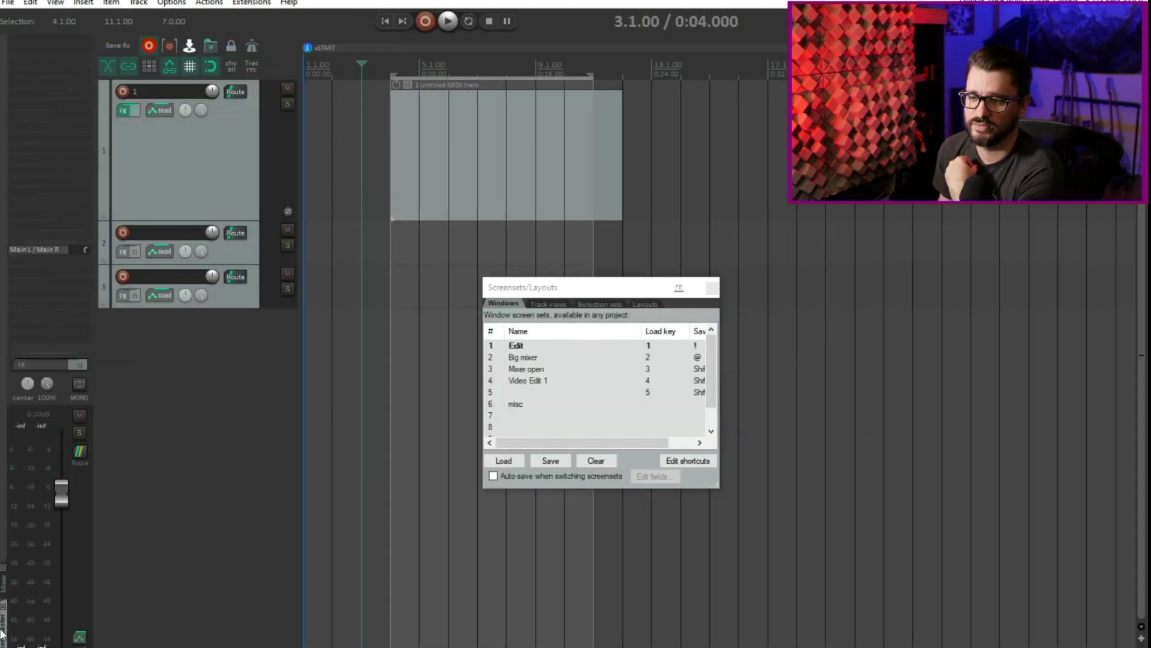
pyautogui.moveTo(30, 588); pyautogui.dragTo(1145, 442)
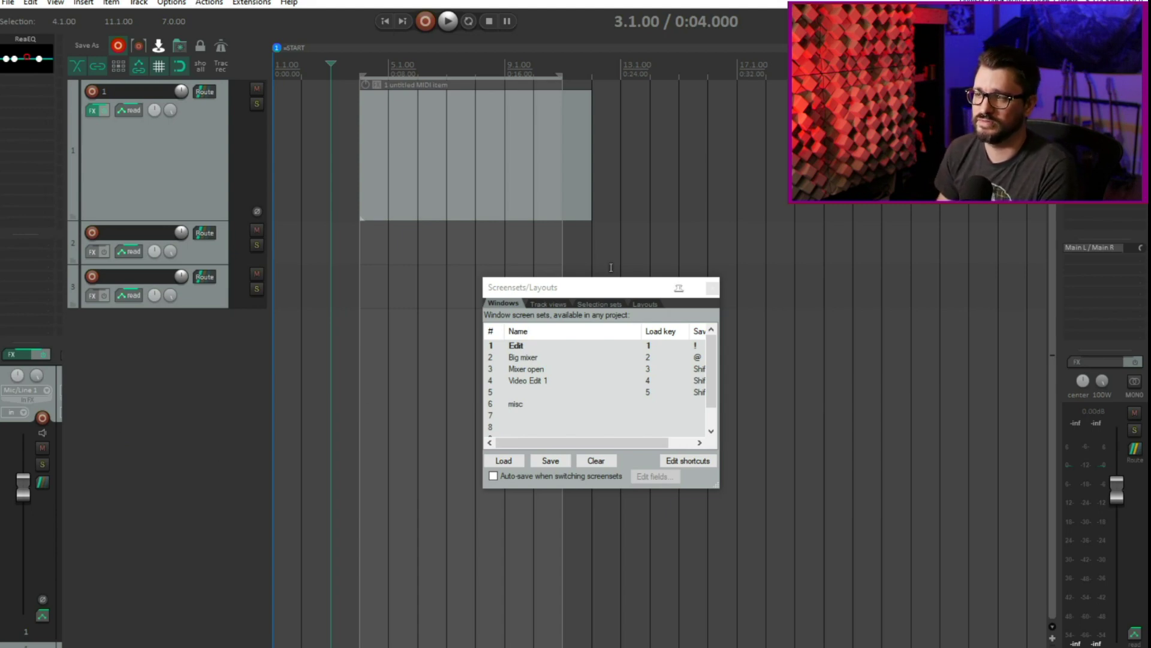
# Place the floating Oscilloscope Meter below the tracks and stretch it to span the space between the docked mixer and the master.
pyautogui.moveTo(593, 287); pyautogui.dragTo(468, 338)
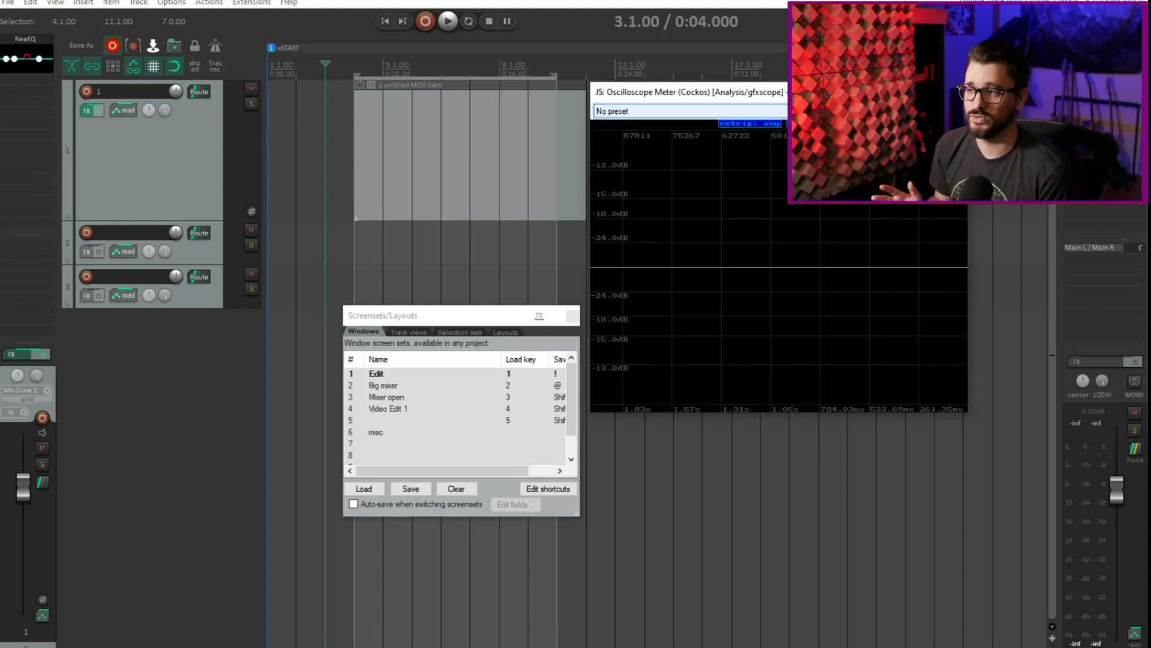
pyautogui.moveTo(586, 79); pyautogui.dragTo(497, 155)
pyautogui.moveTo(713, 168); pyautogui.dragTo(870, 27)
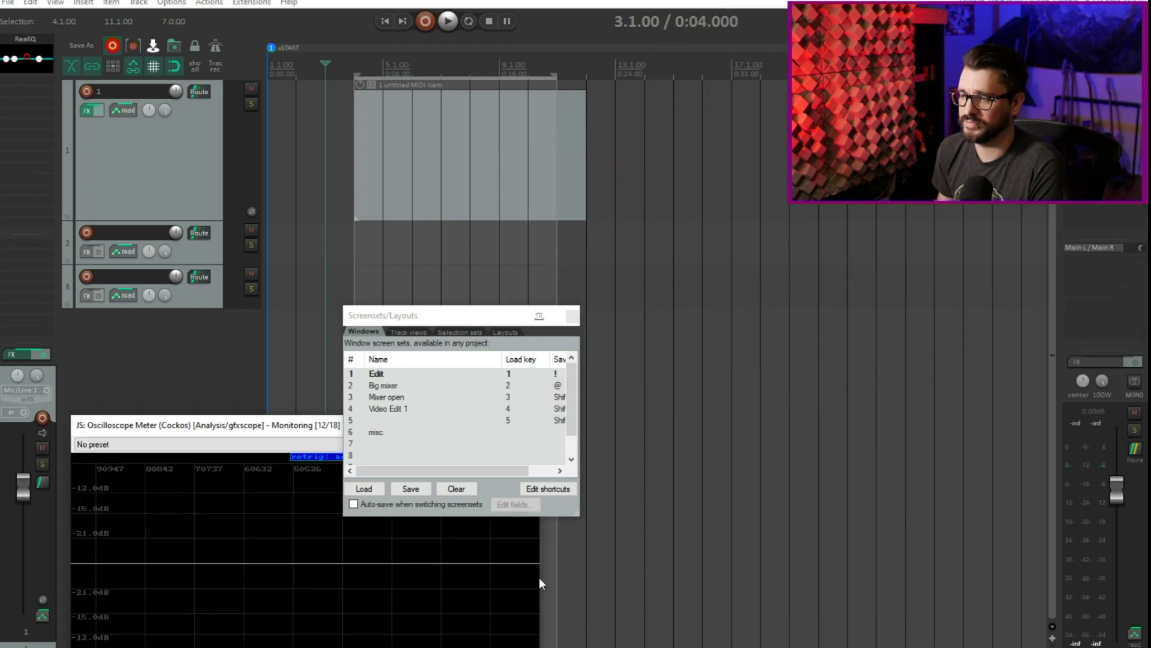
pyautogui.moveTo(538, 577); pyautogui.dragTo(1061, 573)
pyautogui.moveTo(954, 421)
pyautogui.mouseDown()
pyautogui.moveTo(940, 415)
pyautogui.moveTo(939, 434)
pyautogui.mouseUp()
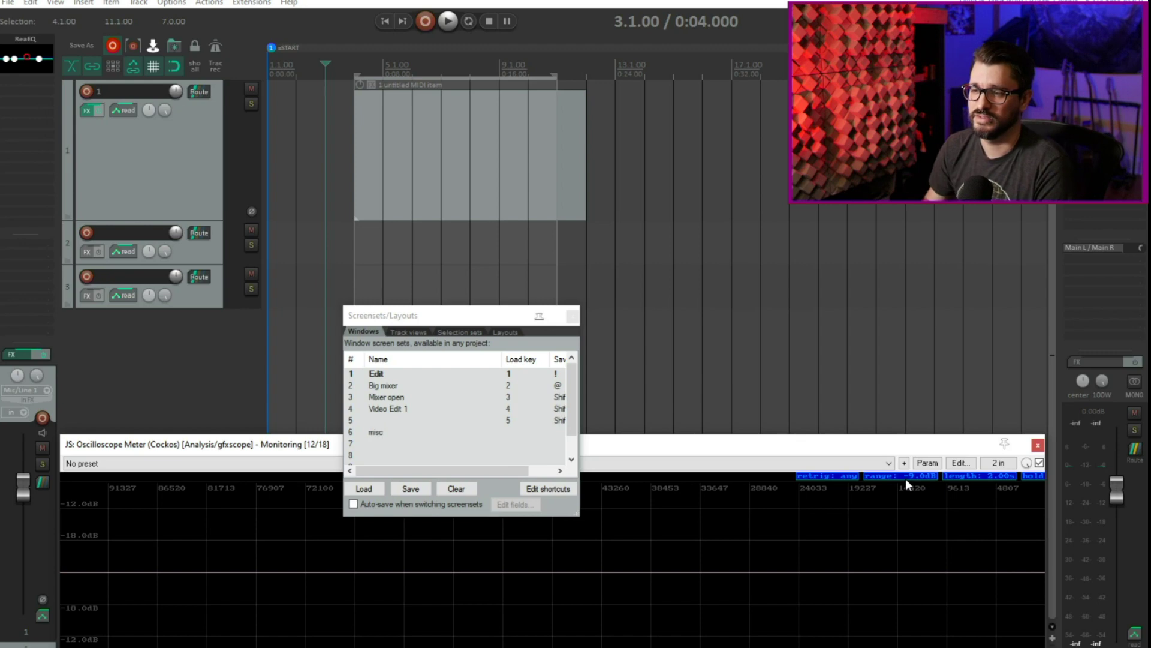
# Save the arrangement as windows screenset #7 named inspector layout with all items included, and test it by loading Edit and switching back.
pyautogui.moveTo(470, 317); pyautogui.dragTo(485, 286)
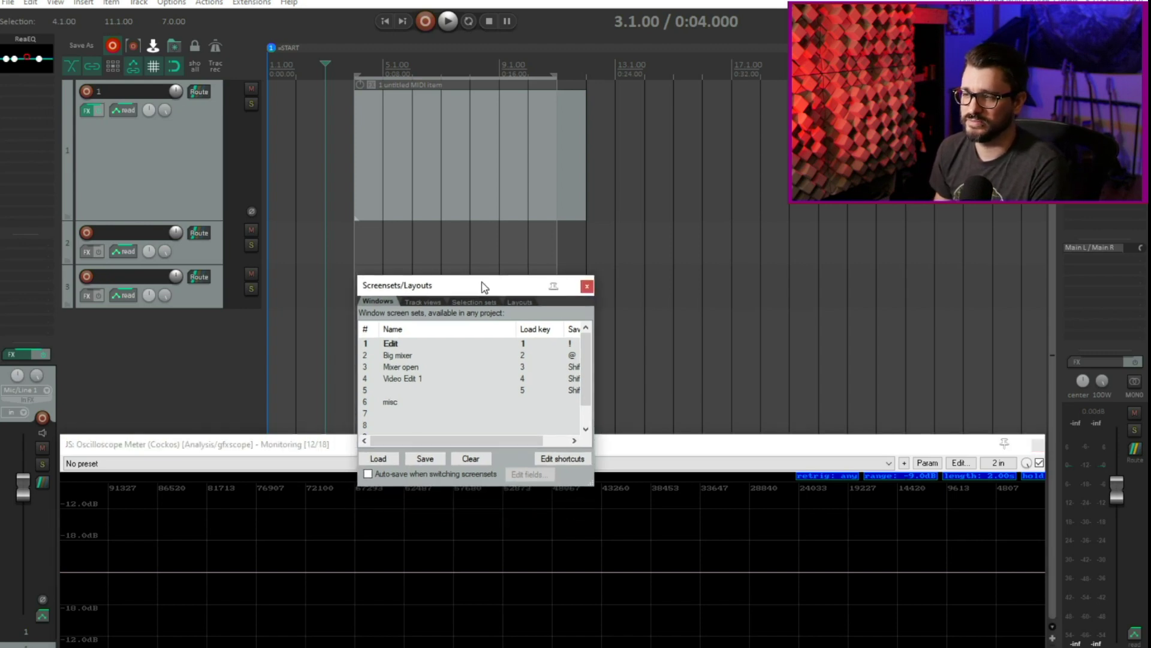
pyautogui.click(399, 414)
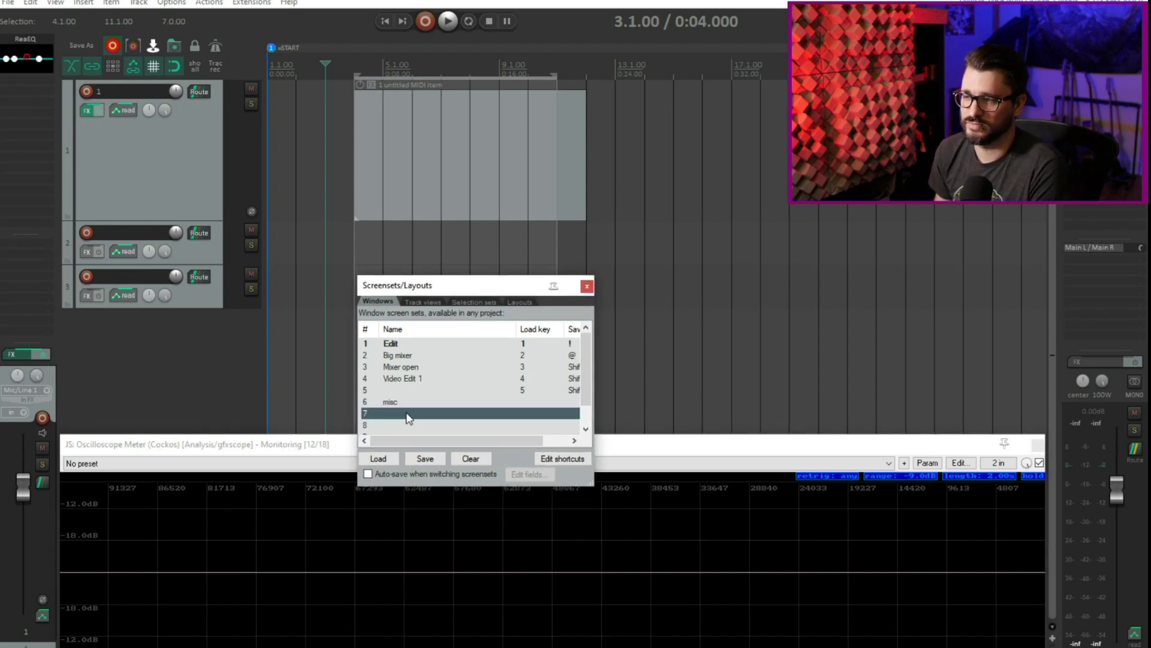
pyautogui.click(429, 459)
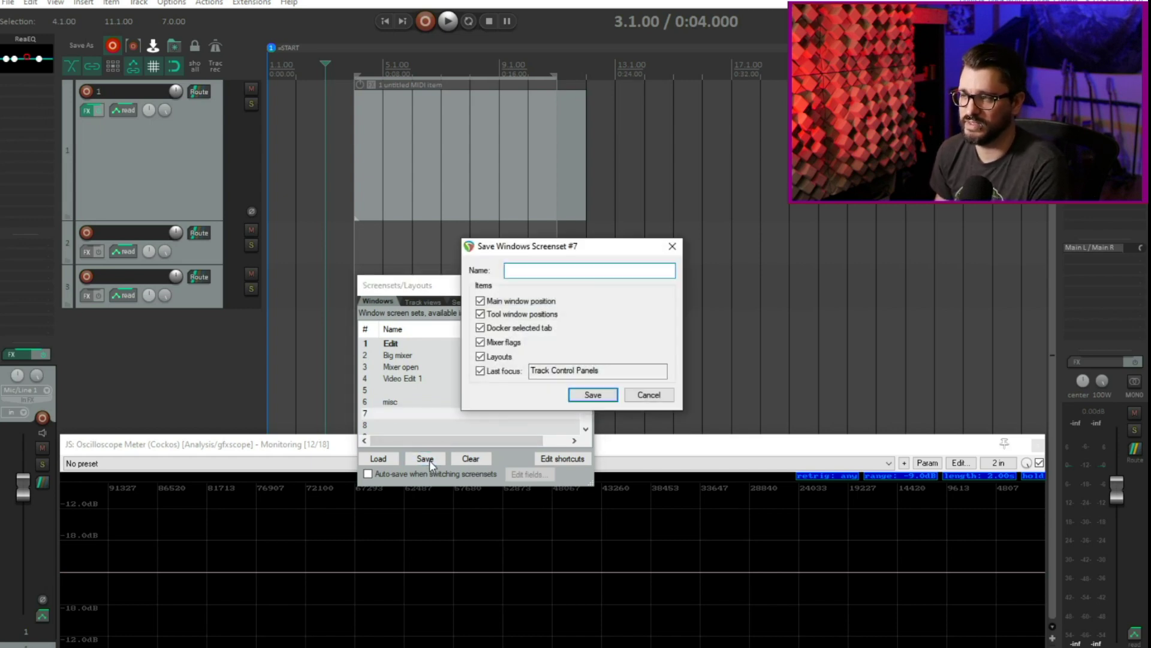
pyautogui.write('inspector layout')
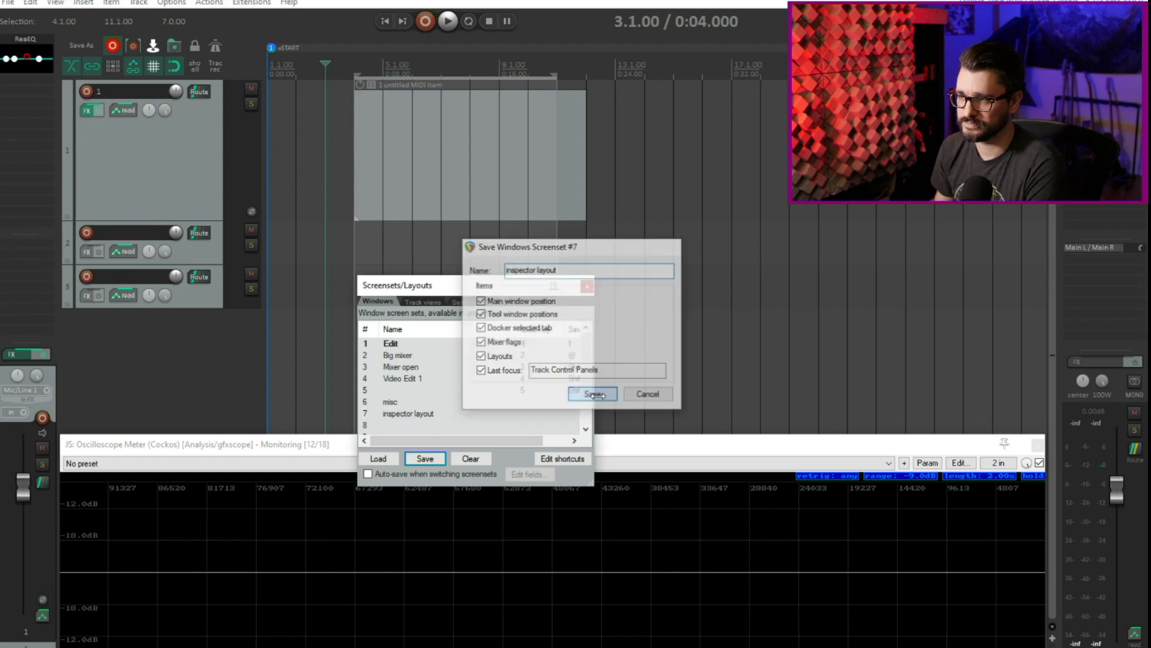
pyautogui.press('Return')
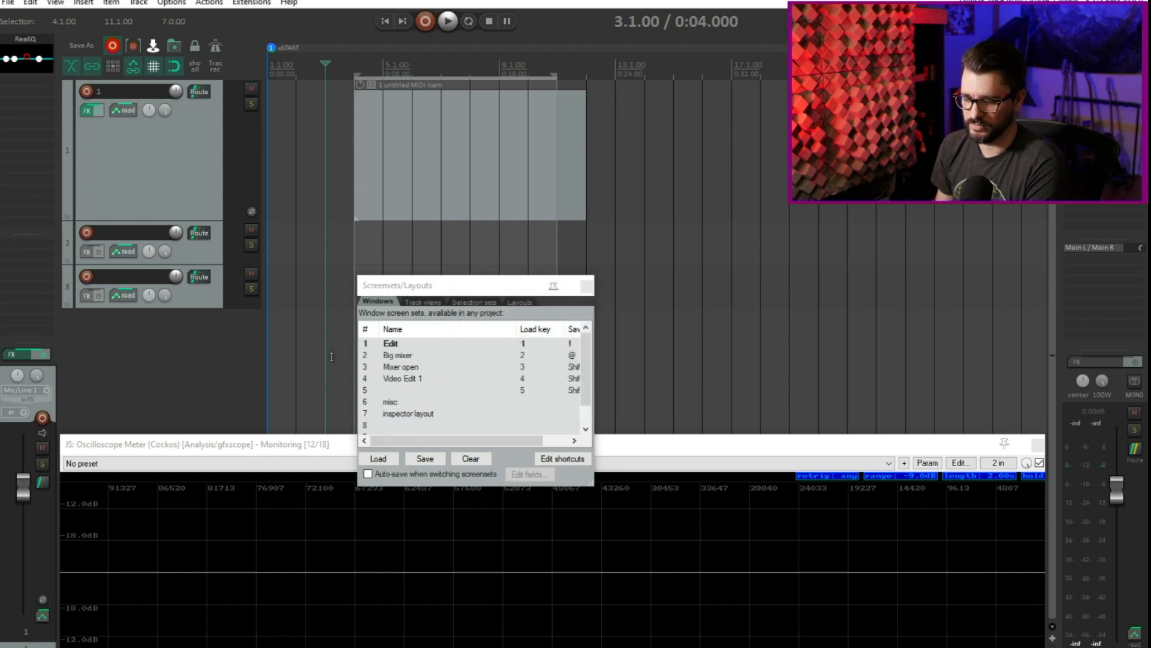
pyautogui.press('1')
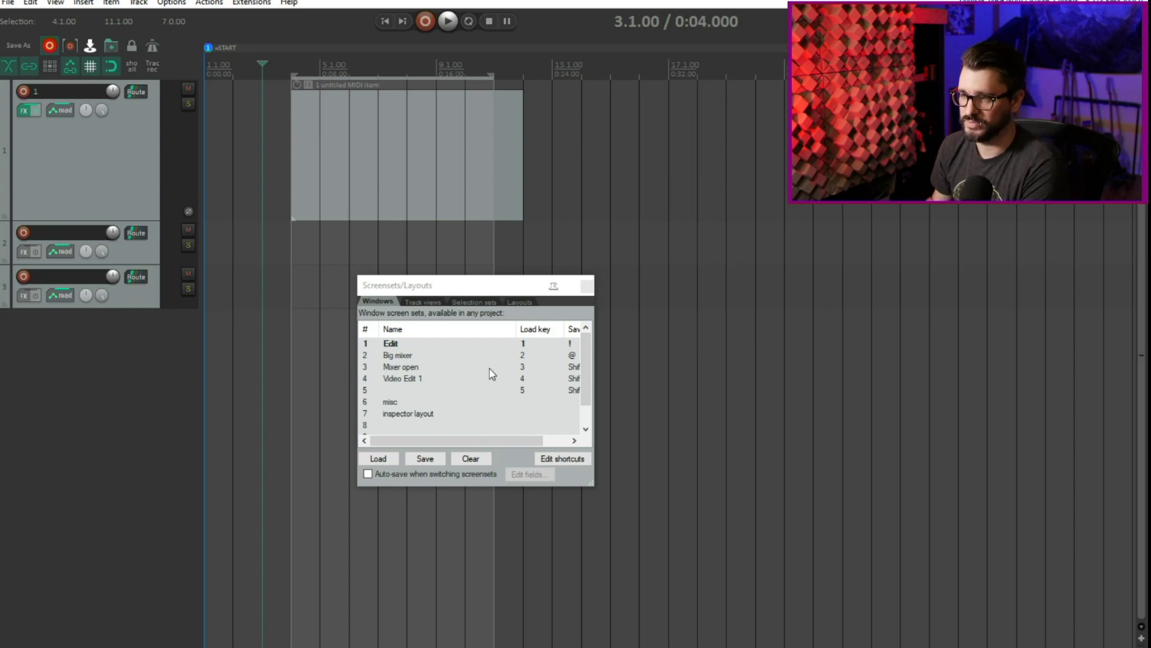
pyautogui.doubleClick(446, 413)
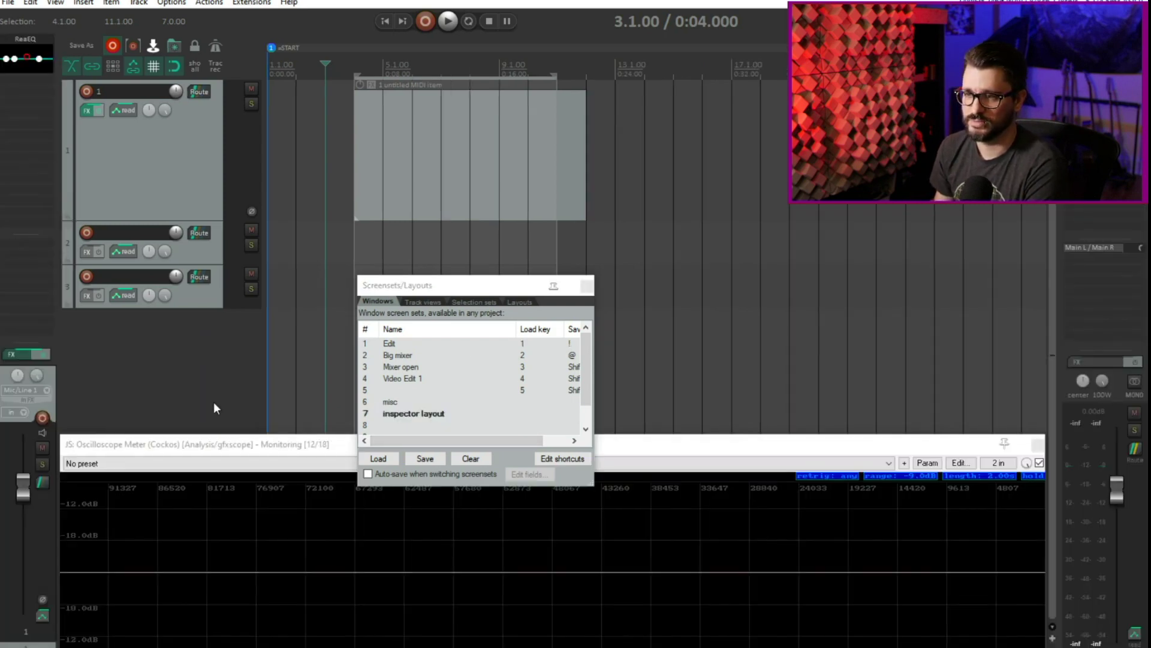